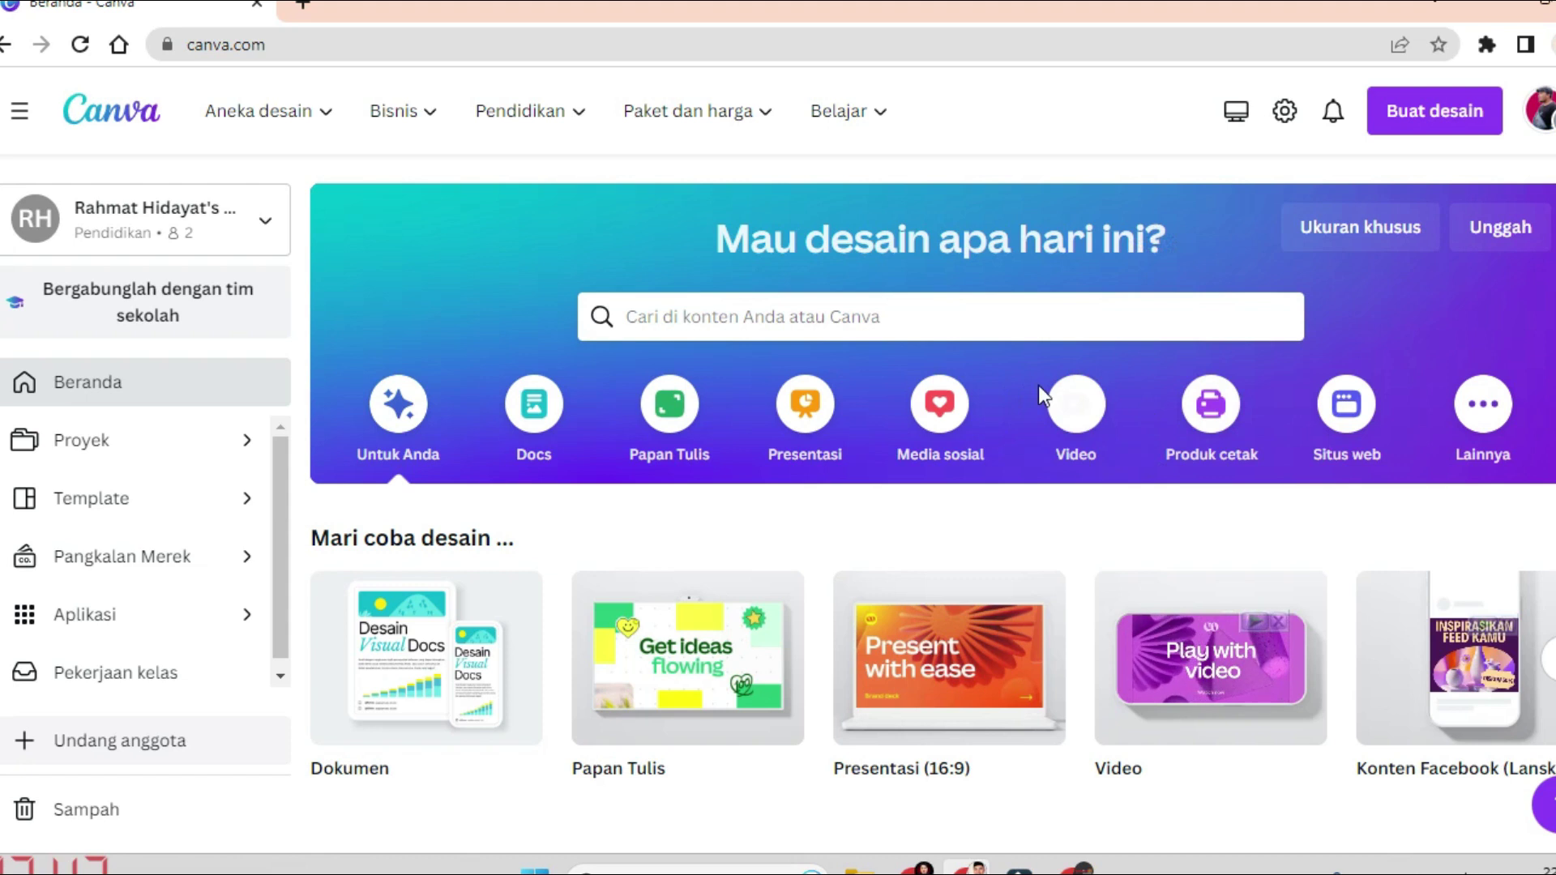
- Create a blank YouTube video design from the Video category's templates
{"action": "left_click", "coordinate": [1079, 410]}
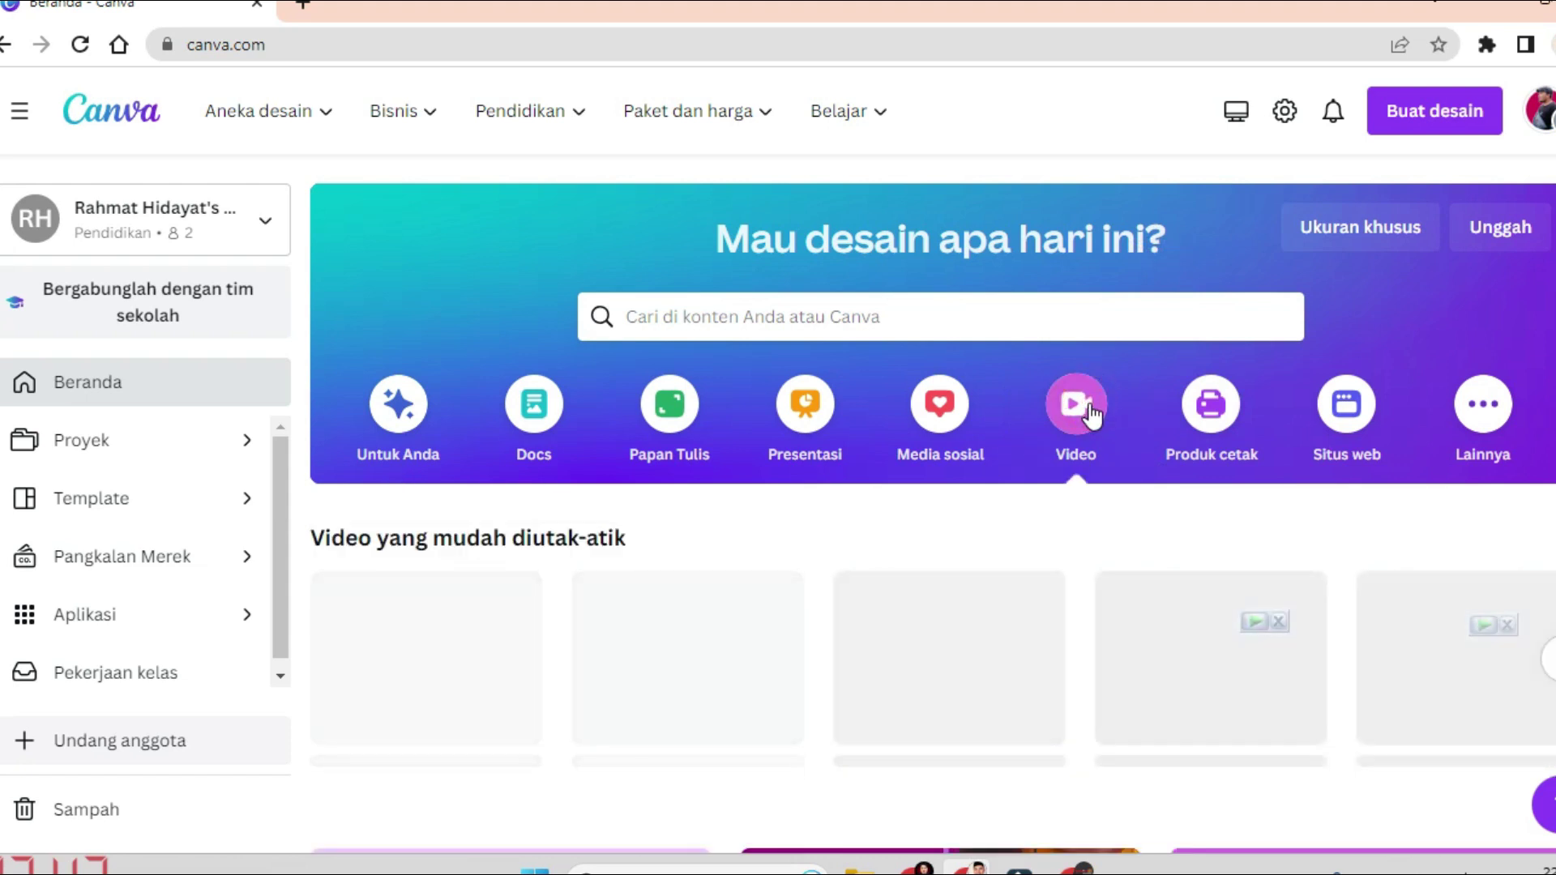
{"action": "scroll", "coordinate": [965, 569], "scroll_direction": "down", "scroll_amount": 1}
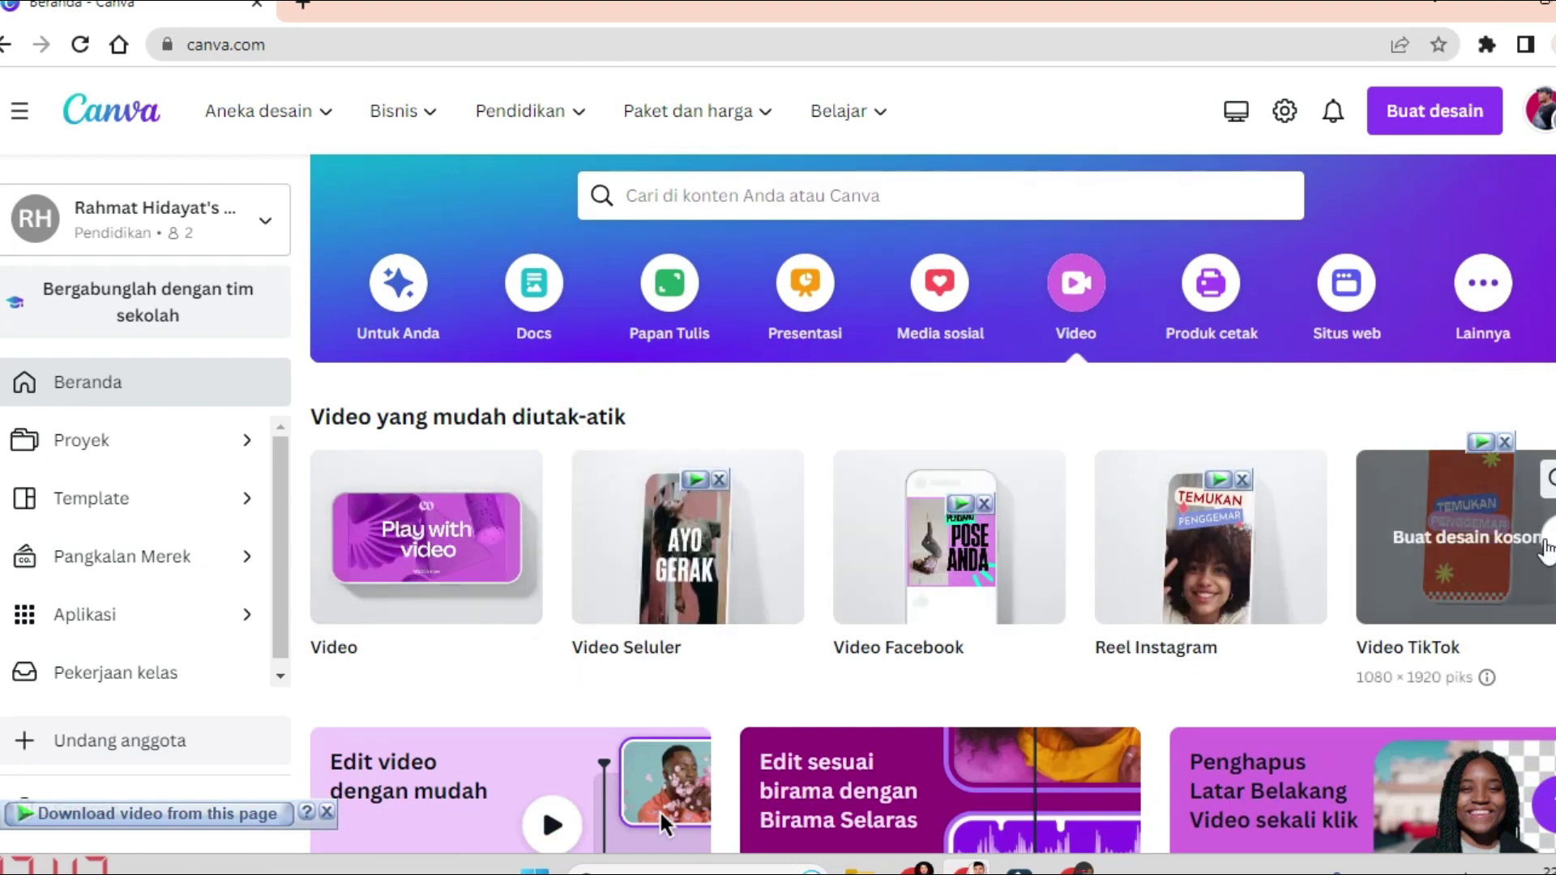
{"action": "scroll", "coordinate": [932, 537], "scroll_direction": "right", "scroll_amount": 5}
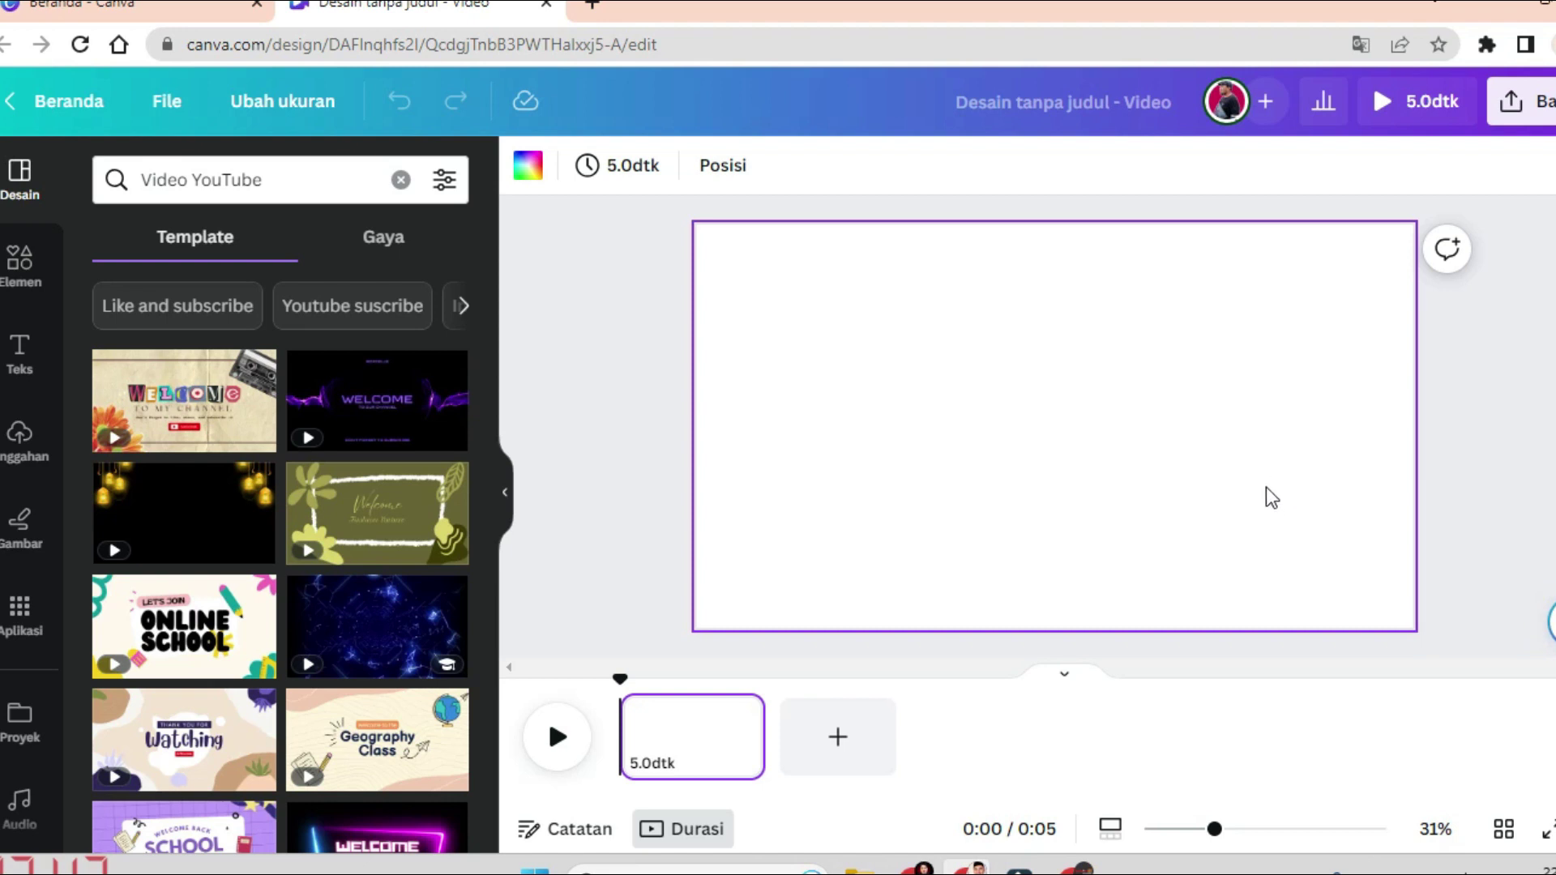
- Add a heading box, enlarge it, and type 'VIDEO' and 'EDITING' on two lines
{"action": "left_click", "coordinate": [29, 360]}
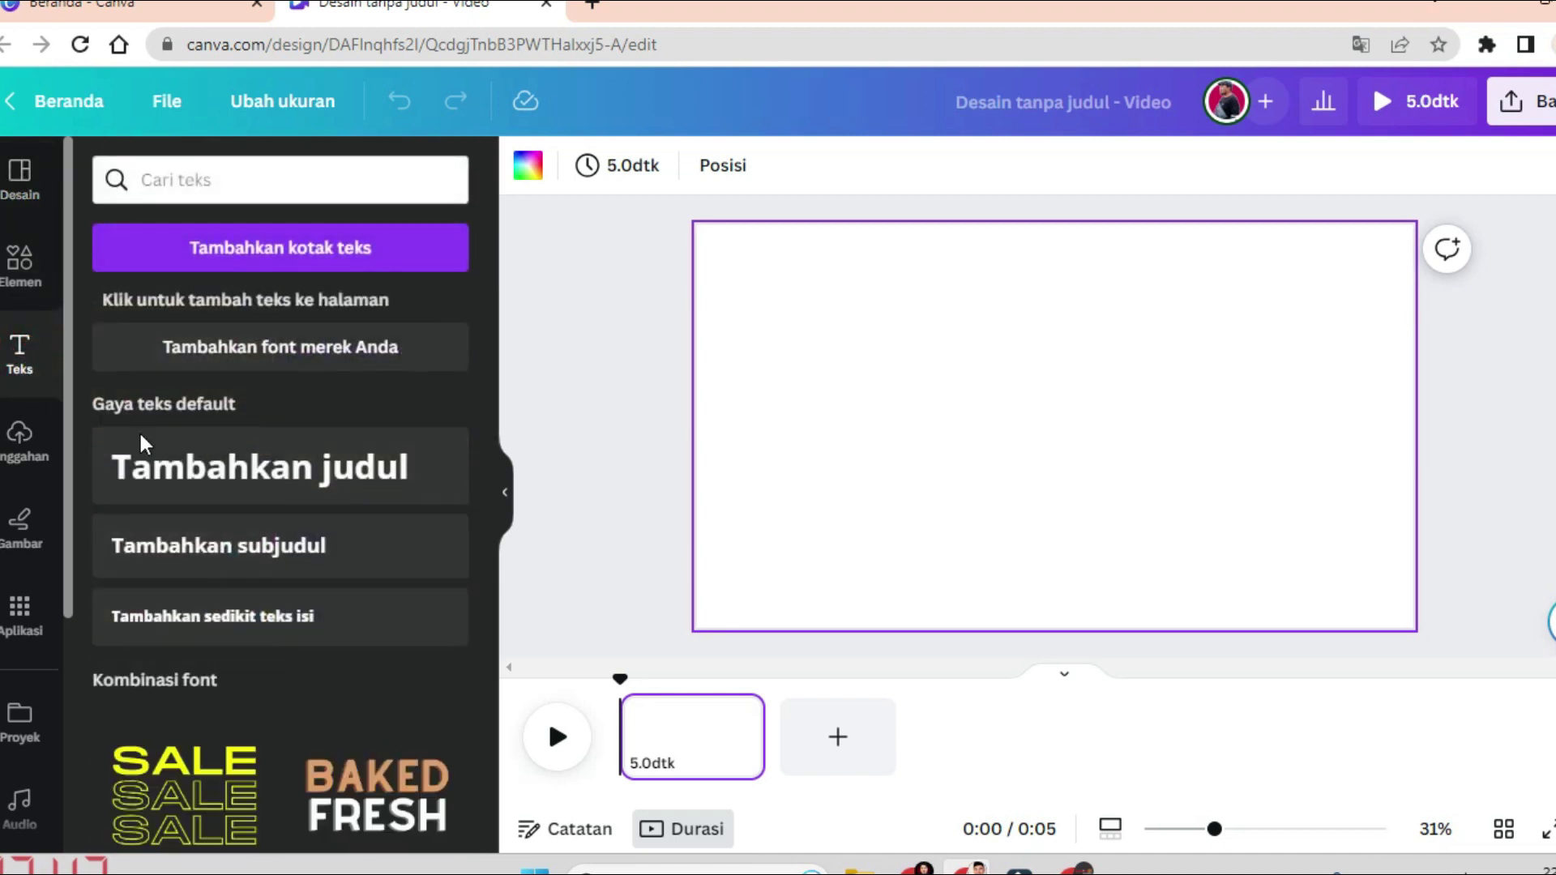
{"action": "left_click", "coordinate": [362, 487]}
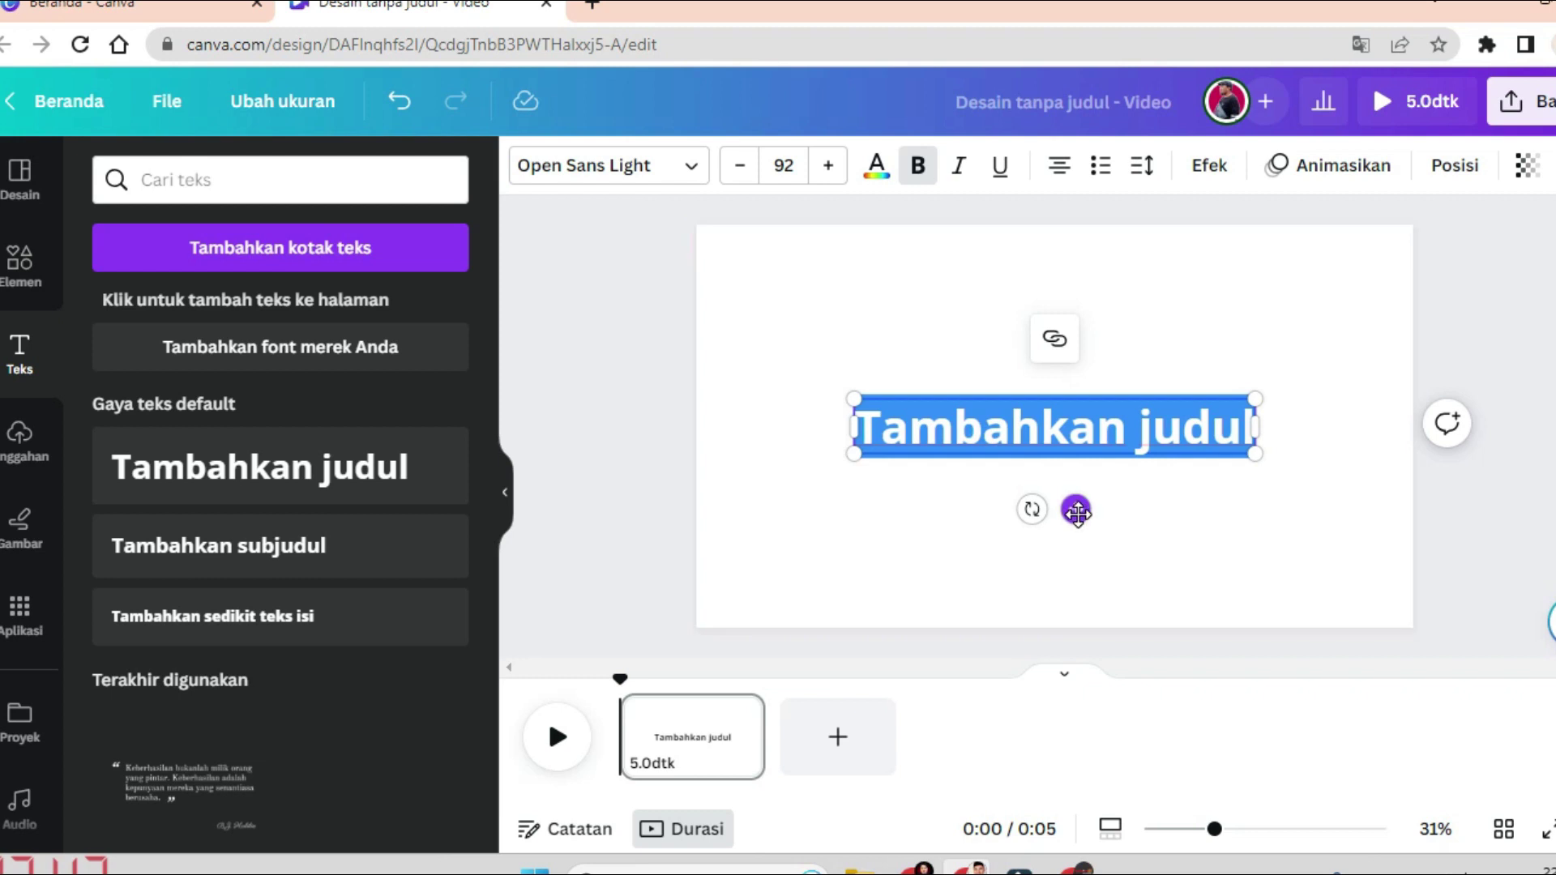
{"action": "left_click_drag", "start_coordinate": [1076, 509], "coordinate": [1034, 427]}
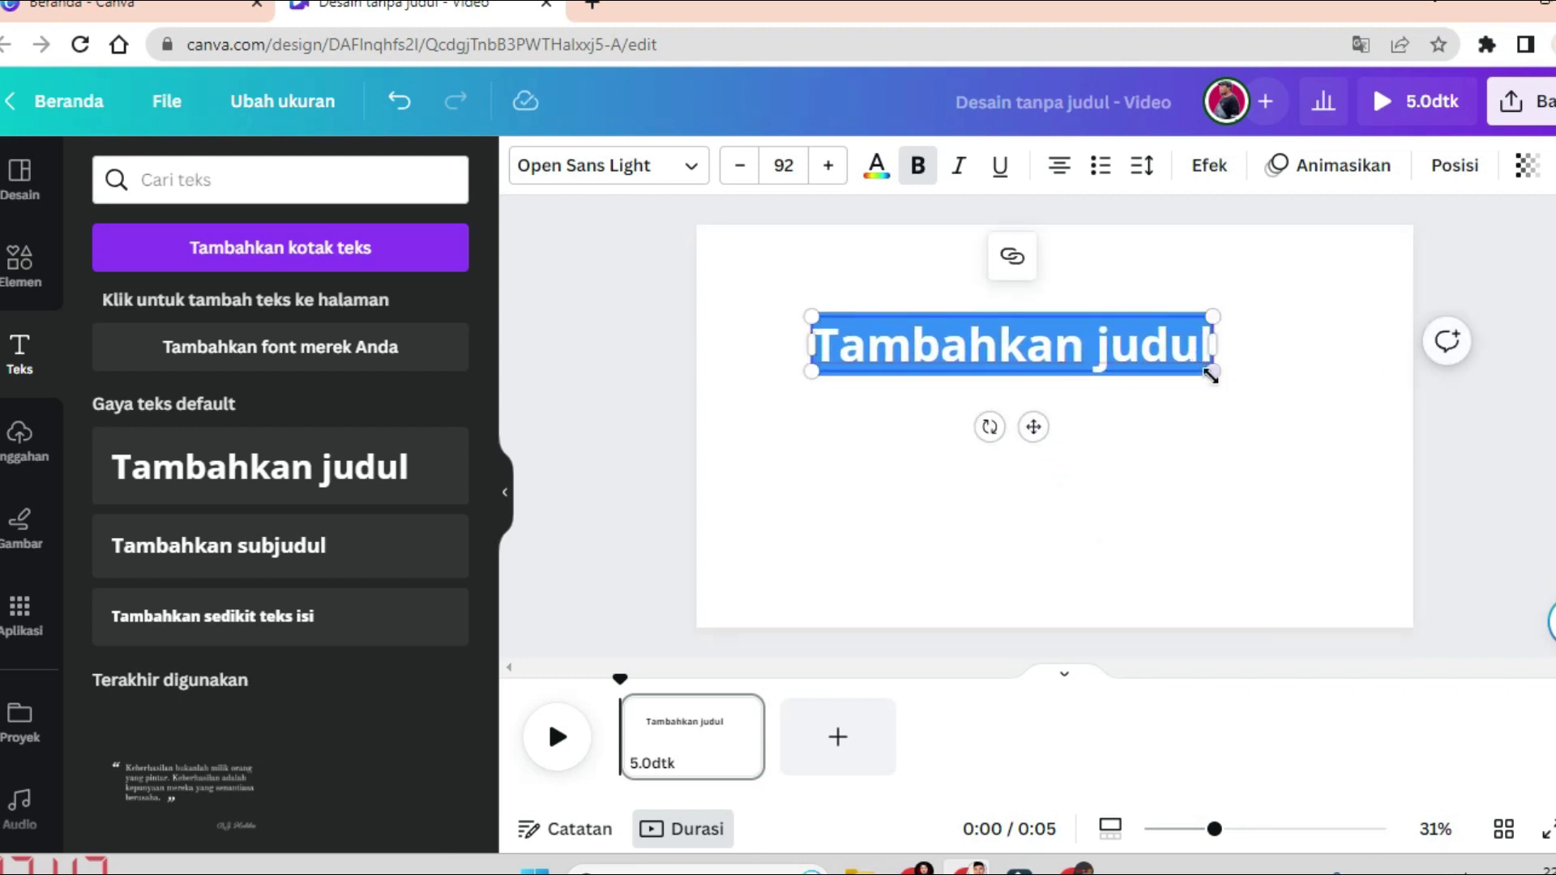
{"action": "mouse_move", "coordinate": [1212, 371]}
{"action": "left_mouse_down"}
{"action": "mouse_move", "coordinate": [1306, 451]}
{"action": "mouse_move", "coordinate": [1278, 430]}
{"action": "left_mouse_up"}
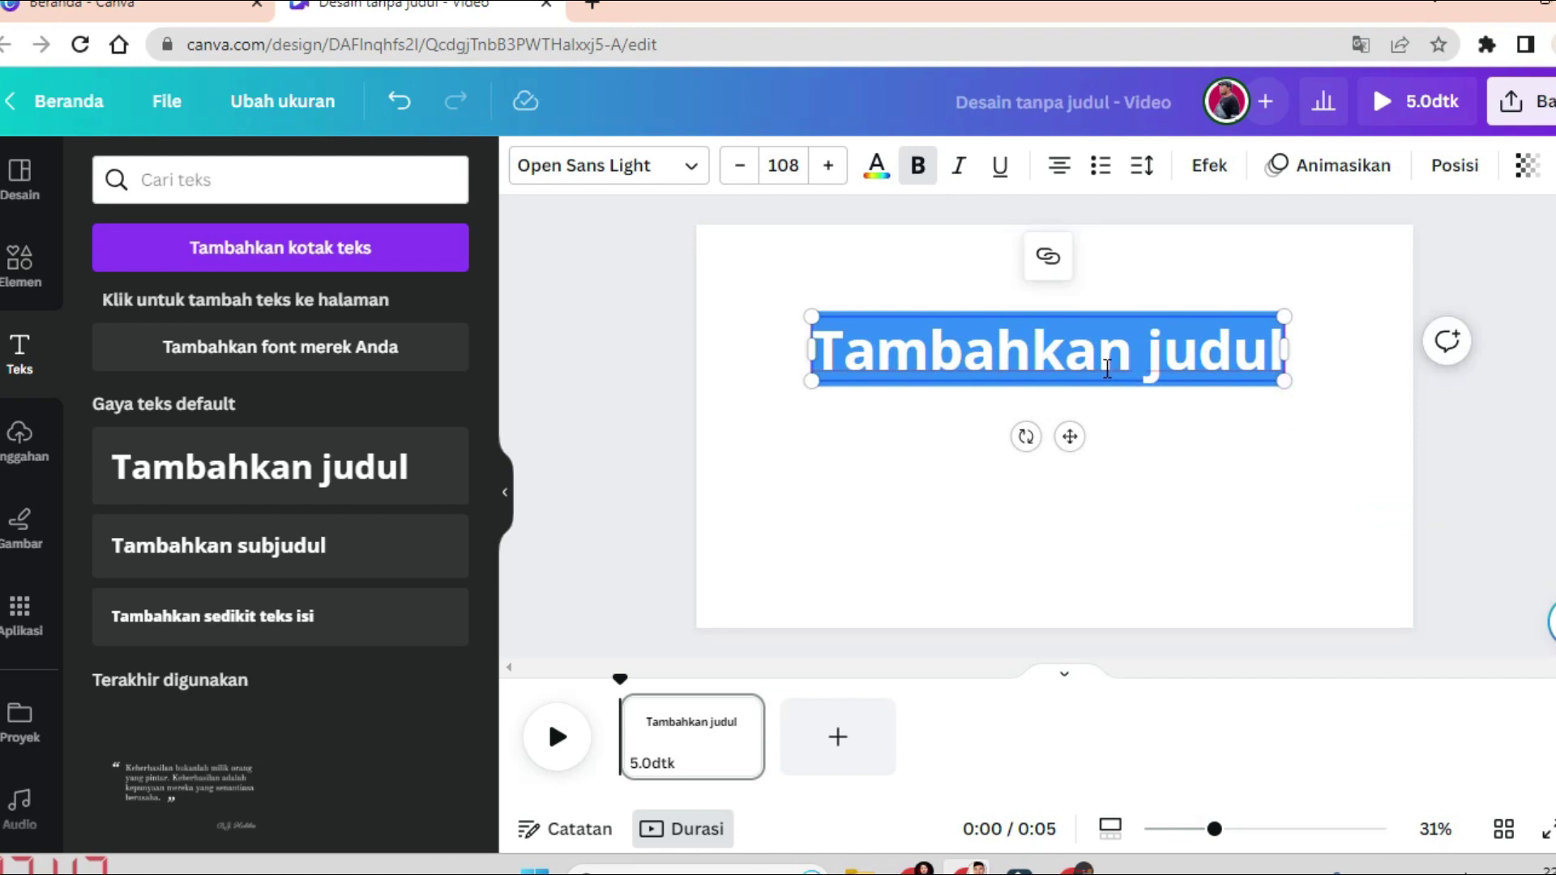
{"action": "type", "text": "VIDEO"}
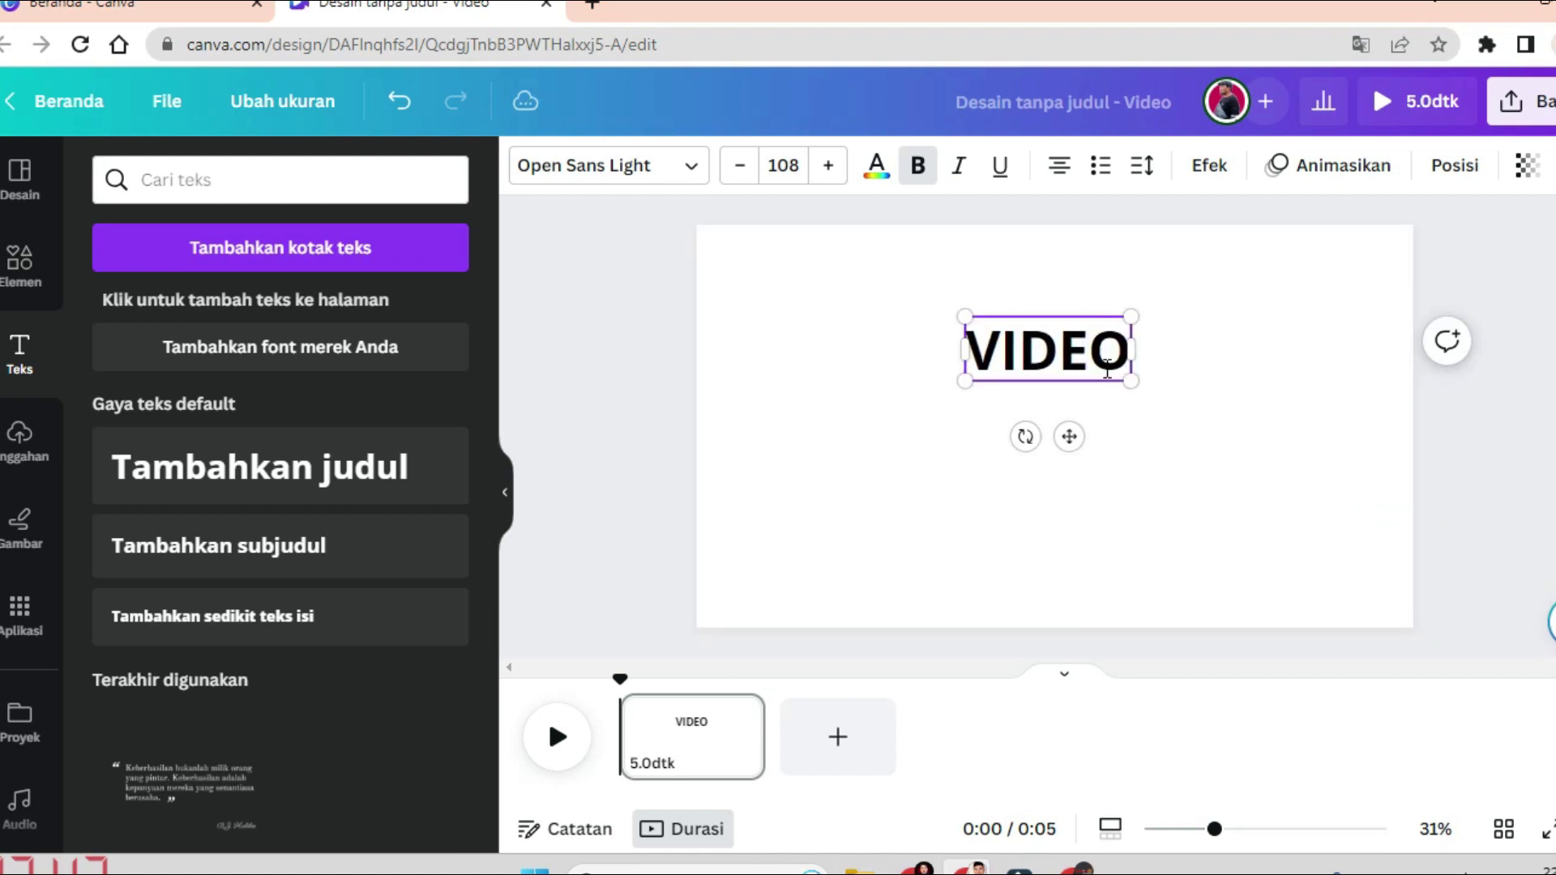
{"action": "key", "text": "Return"}
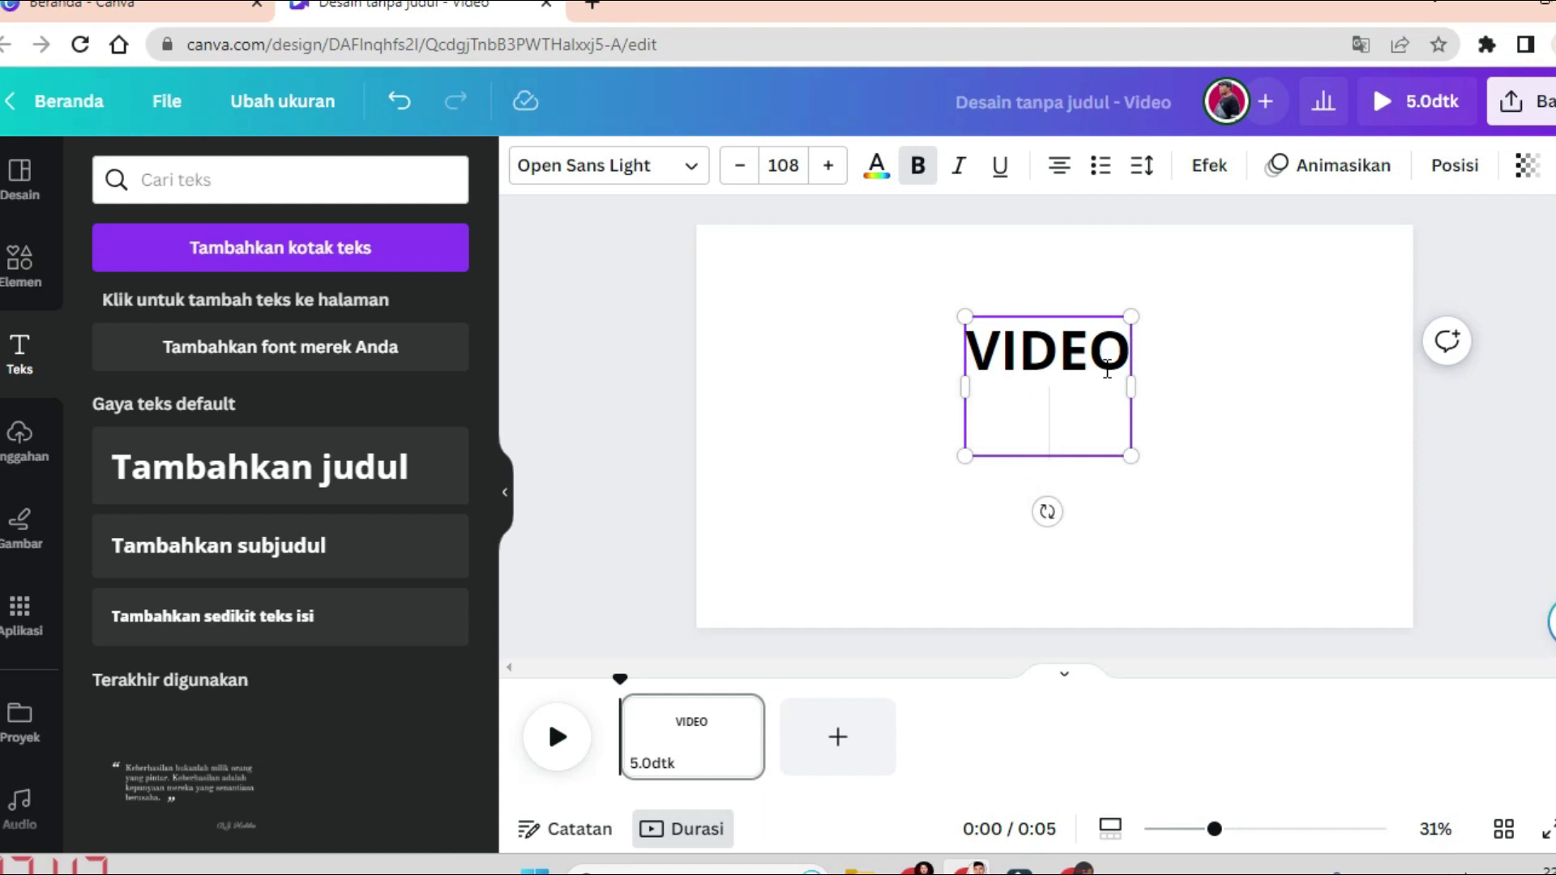
{"action": "type", "text": "EDITING"}
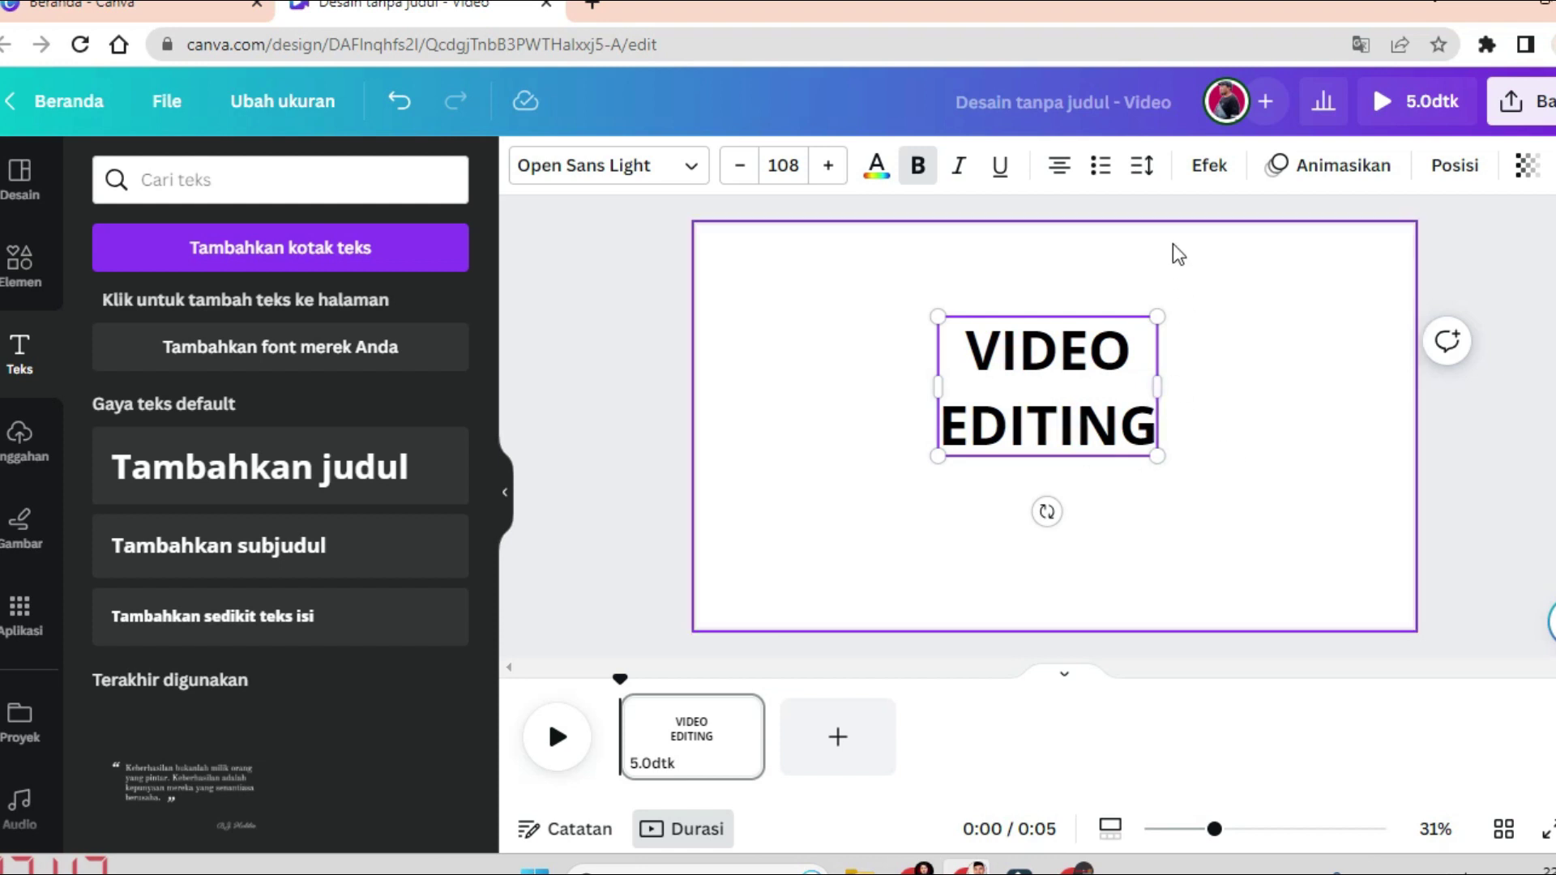
- Tighten the title's line spacing and reposition the title on the page
{"action": "left_click", "coordinate": [1142, 166]}
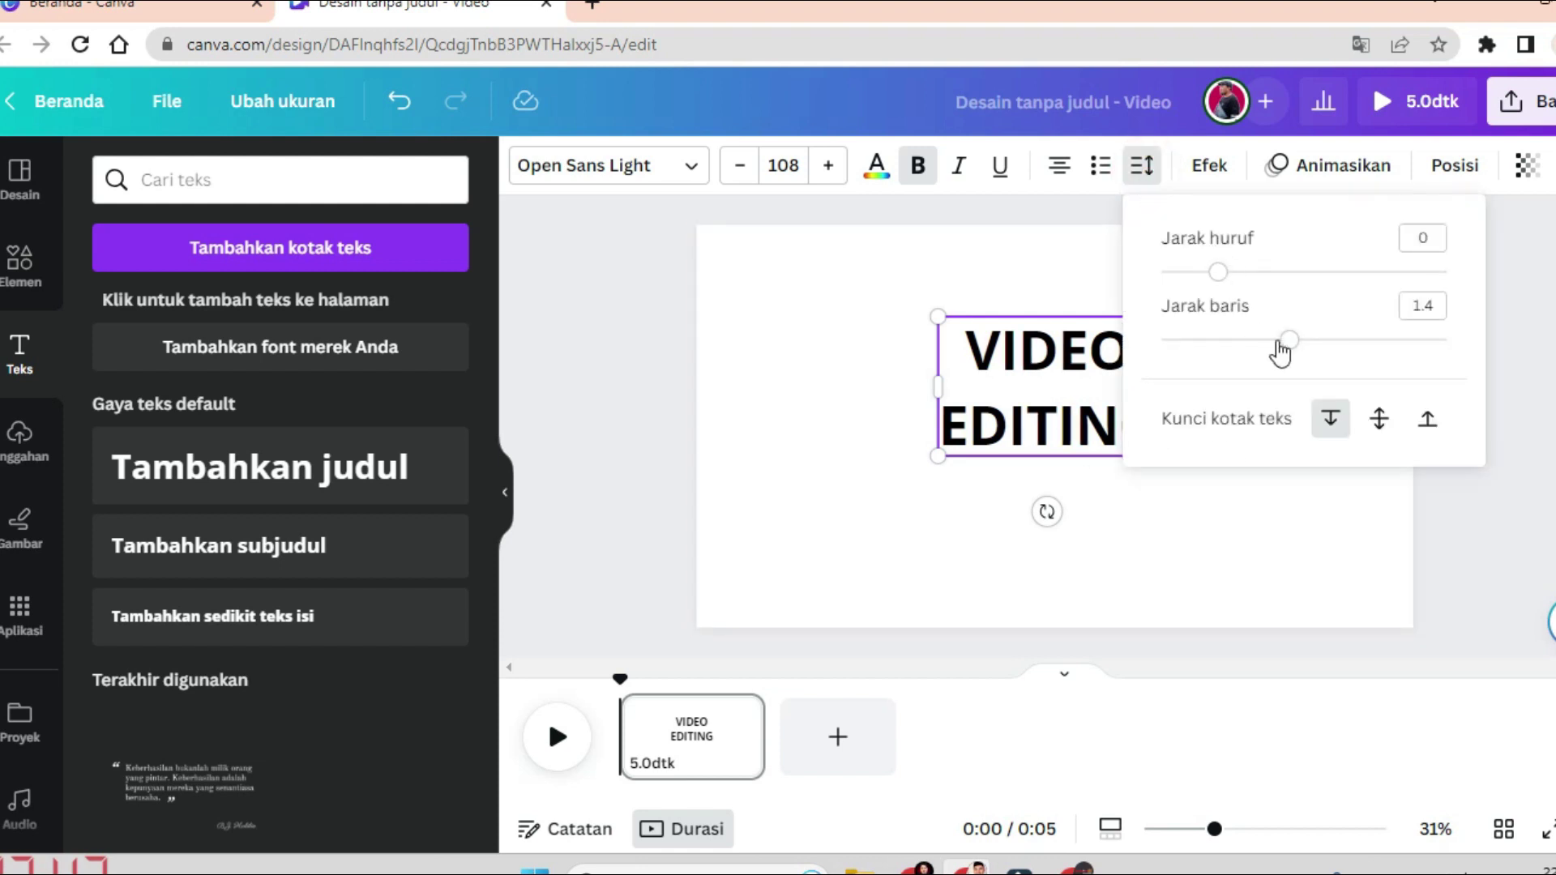
{"action": "left_click_drag", "start_coordinate": [1286, 344], "coordinate": [1172, 343]}
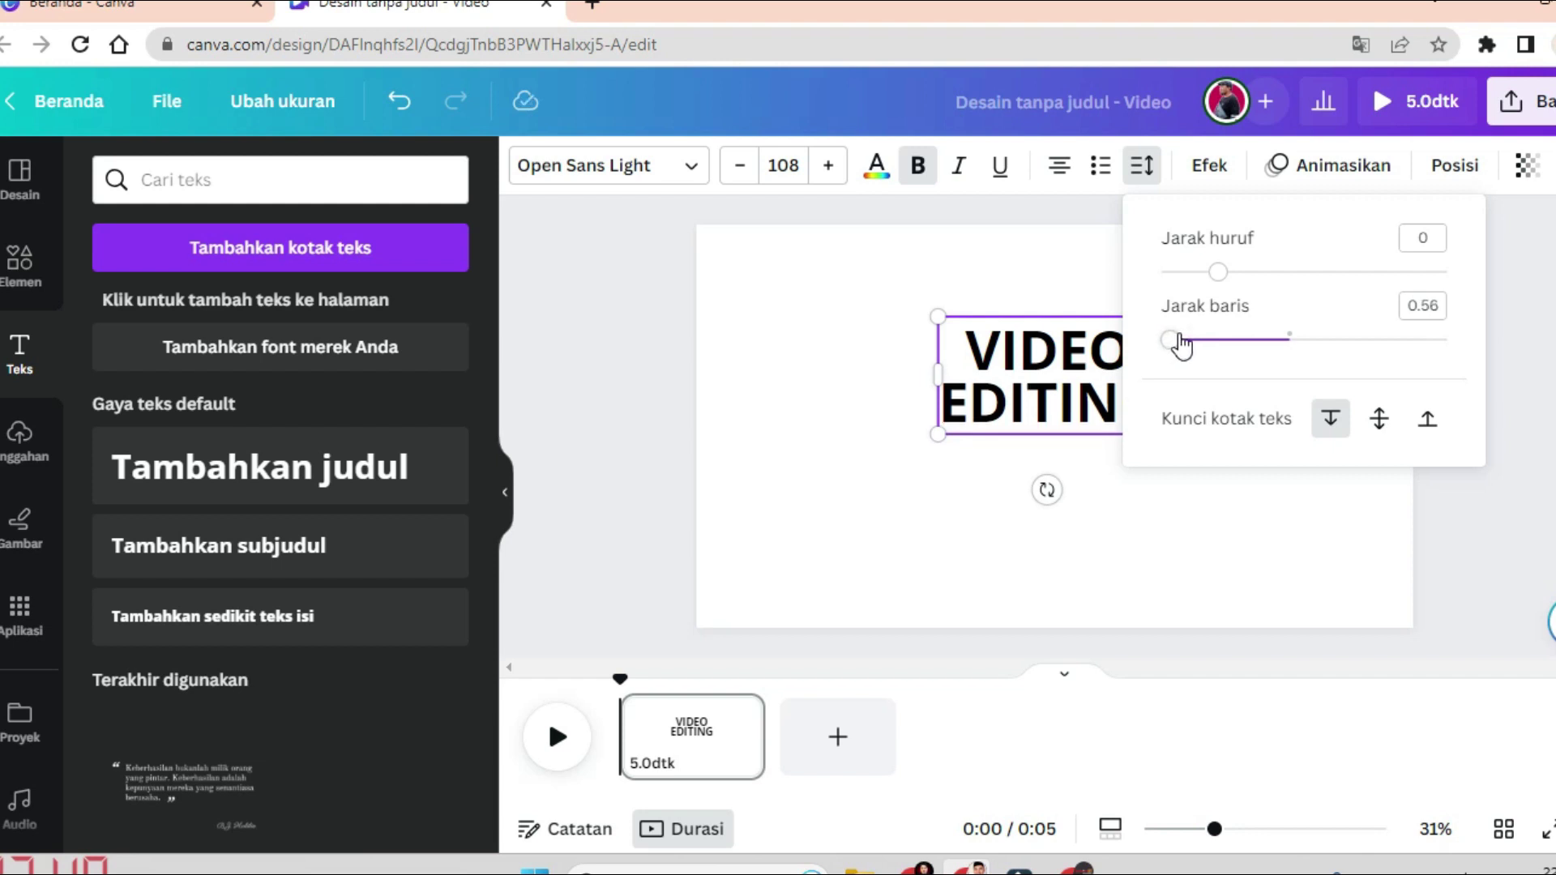
{"action": "left_click", "coordinate": [1142, 166]}
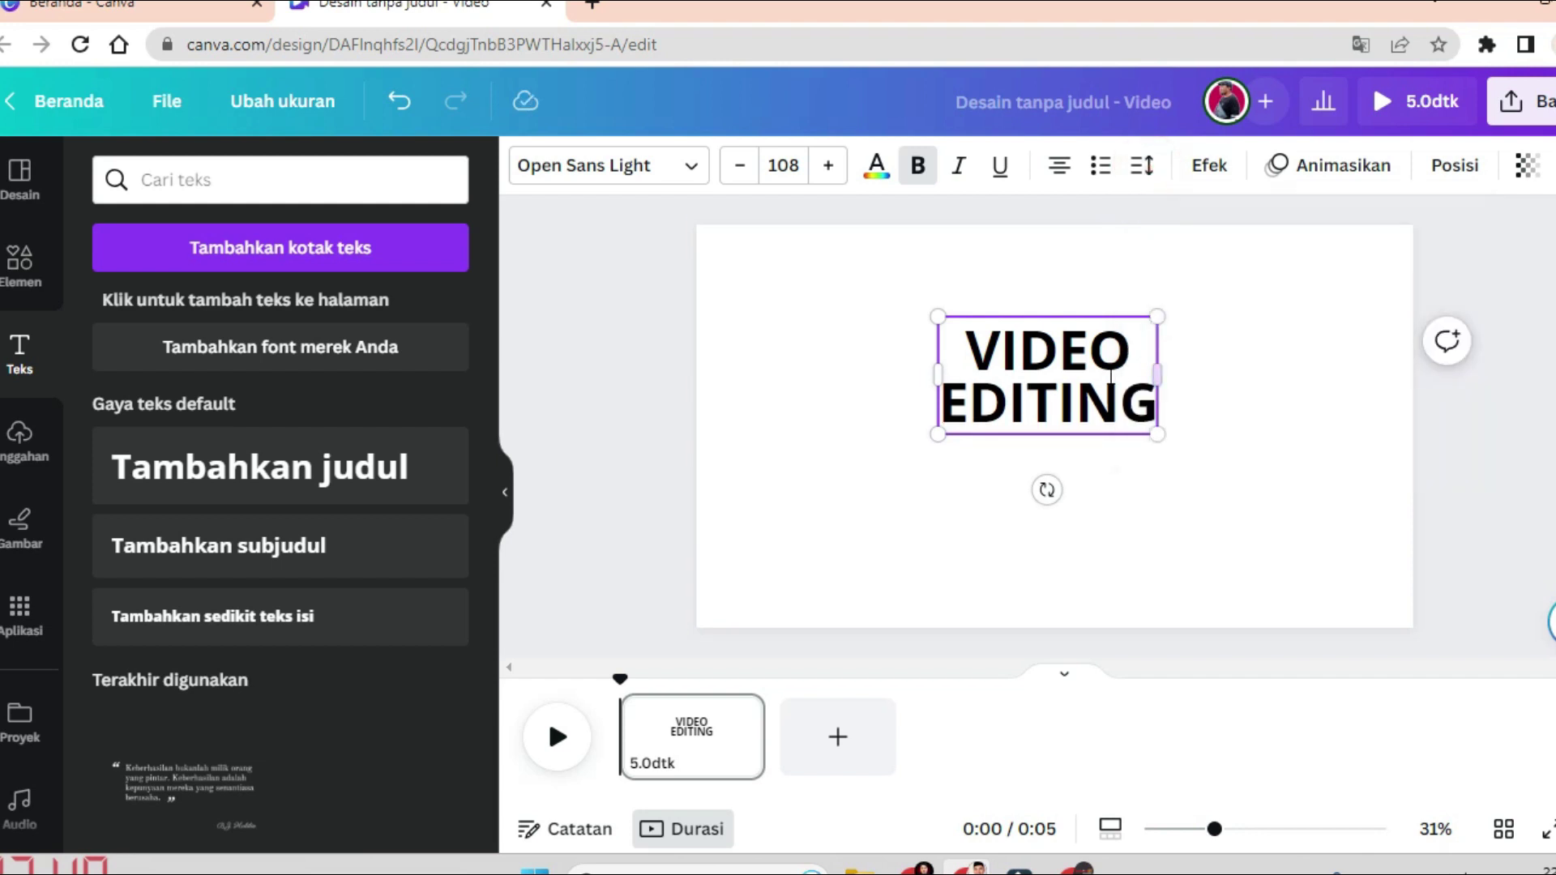
{"action": "left_click", "coordinate": [1176, 466]}
{"action": "mouse_move", "coordinate": [1118, 422]}
{"action": "left_mouse_down"}
{"action": "mouse_move", "coordinate": [1013, 387]}
{"action": "mouse_move", "coordinate": [1273, 517]}
{"action": "left_mouse_up"}
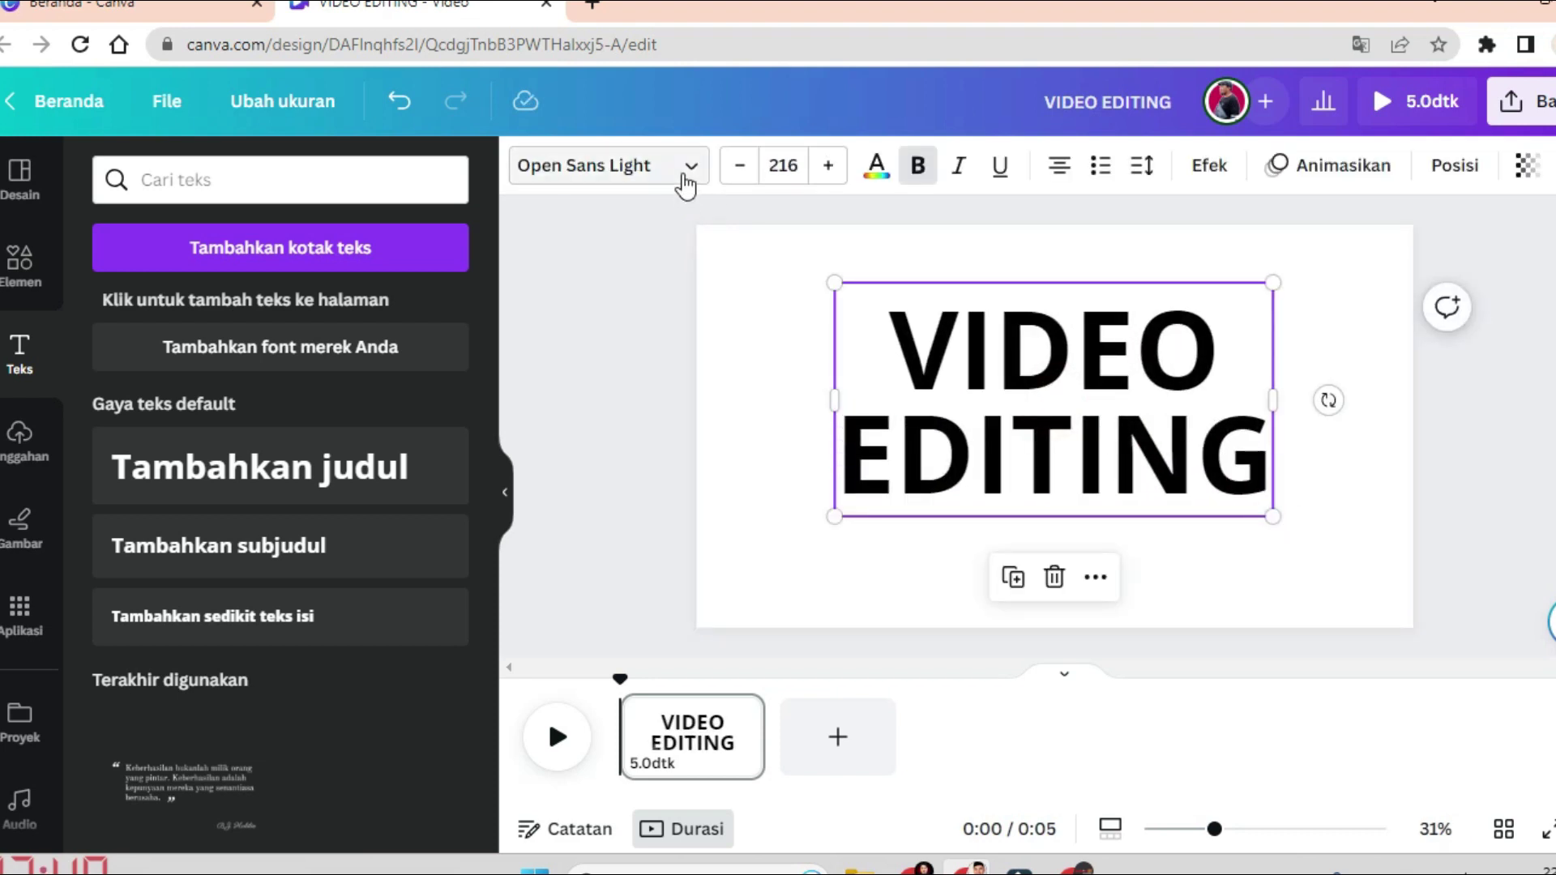
- Change the title font to Anton and enlarge the title
{"action": "left_click", "coordinate": [687, 170]}
{"action": "scroll", "coordinate": [349, 551], "scroll_direction": "down", "scroll_amount": 3}
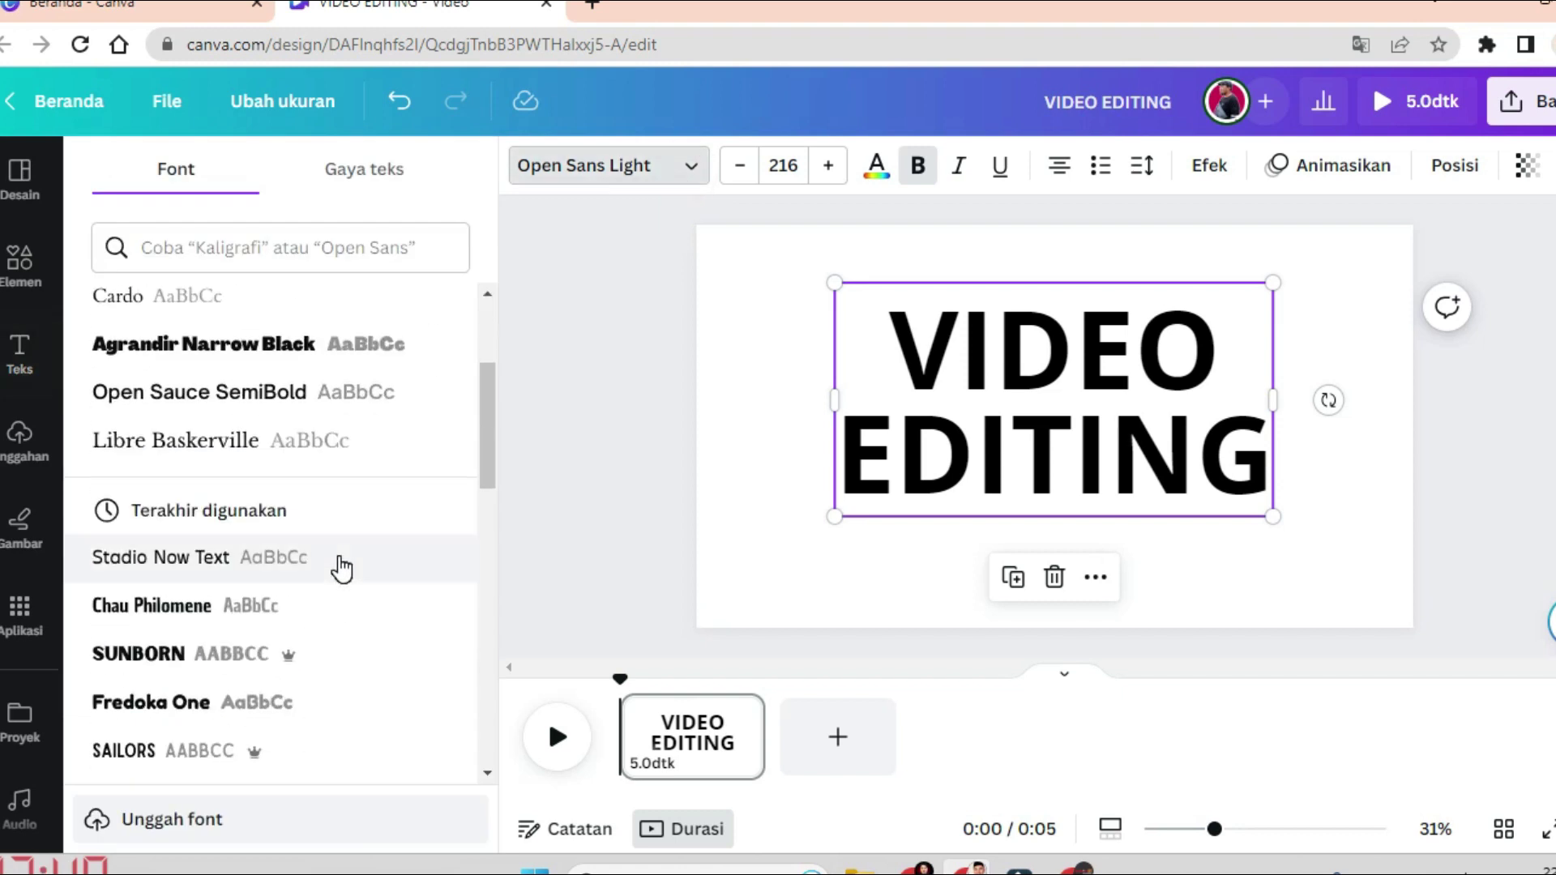
{"action": "scroll", "coordinate": [324, 557], "scroll_direction": "down", "scroll_amount": 2}
{"action": "scroll", "coordinate": [324, 557], "scroll_direction": "up", "scroll_amount": 3}
{"action": "scroll", "coordinate": [300, 592], "scroll_direction": "up", "scroll_amount": 2}
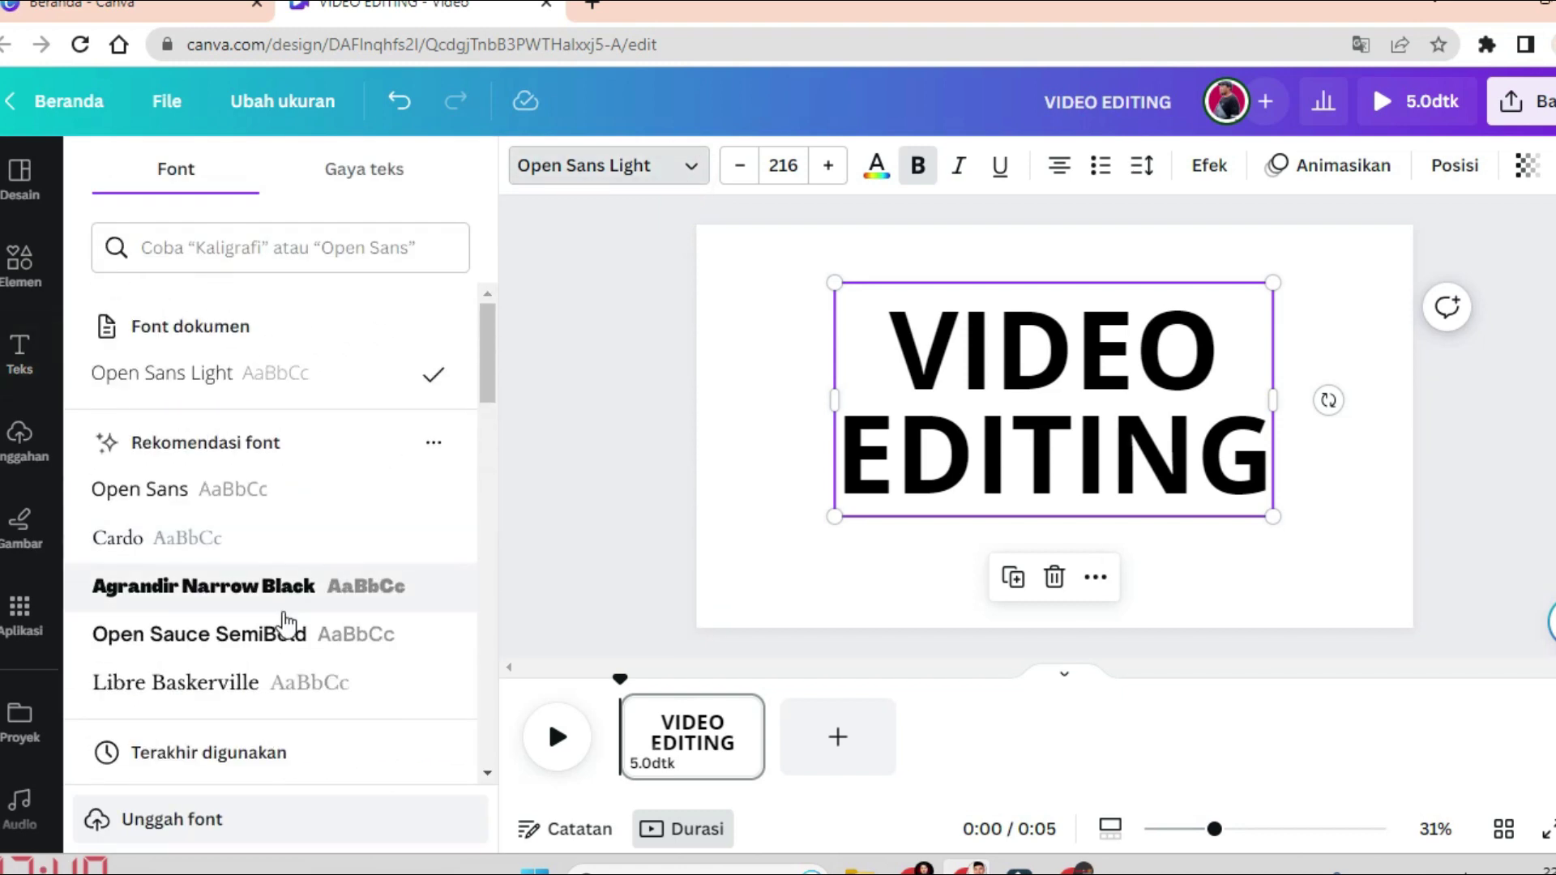
{"action": "scroll", "coordinate": [371, 555], "scroll_direction": "down", "scroll_amount": 5}
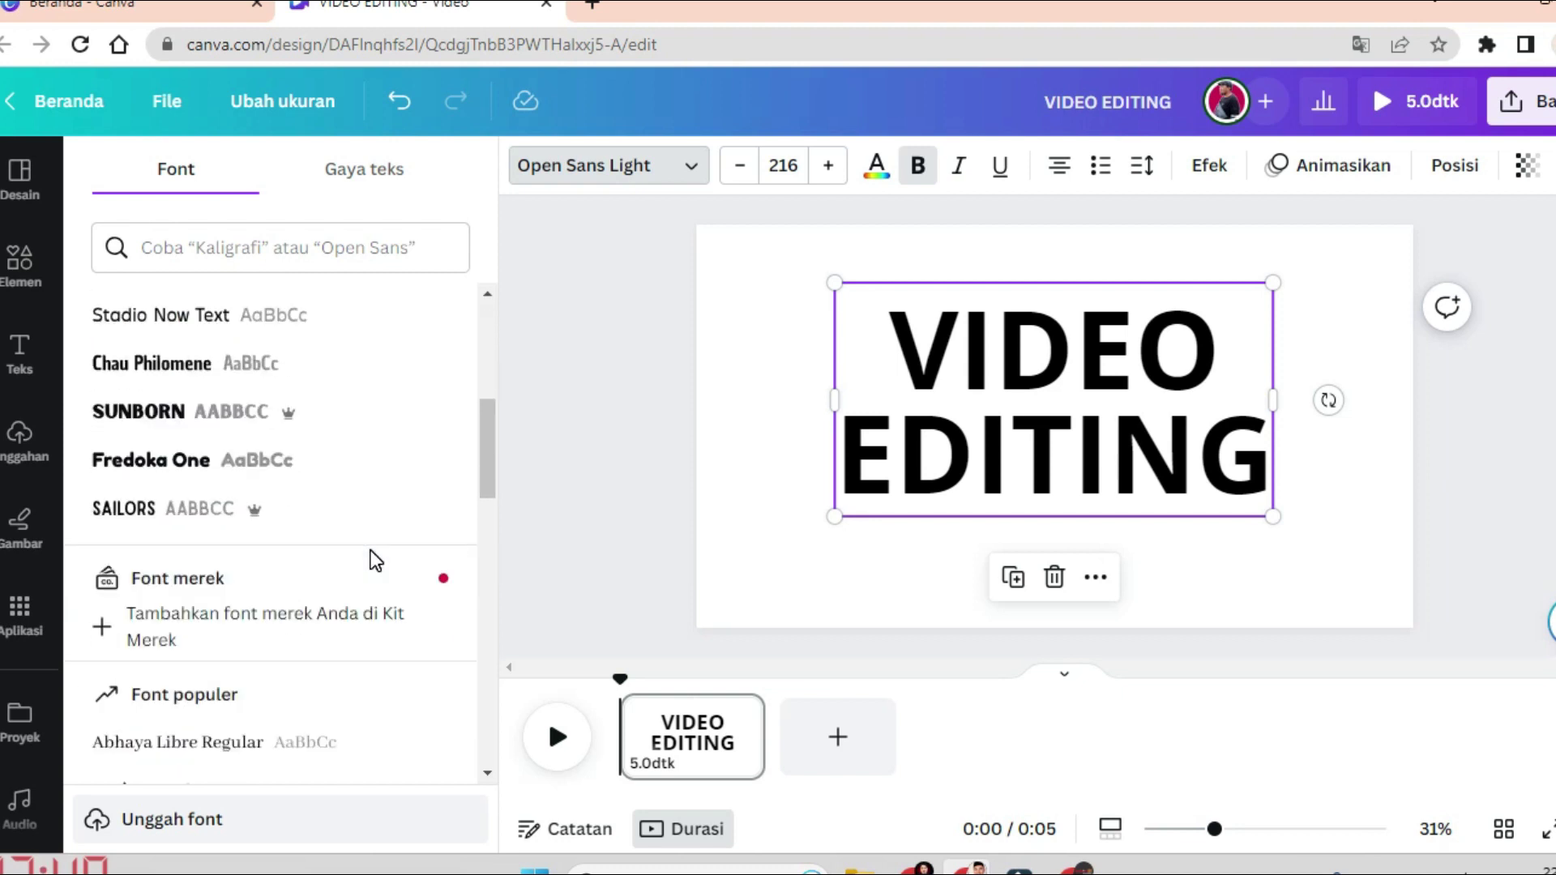
{"action": "scroll", "coordinate": [368, 527], "scroll_direction": "down", "scroll_amount": 3}
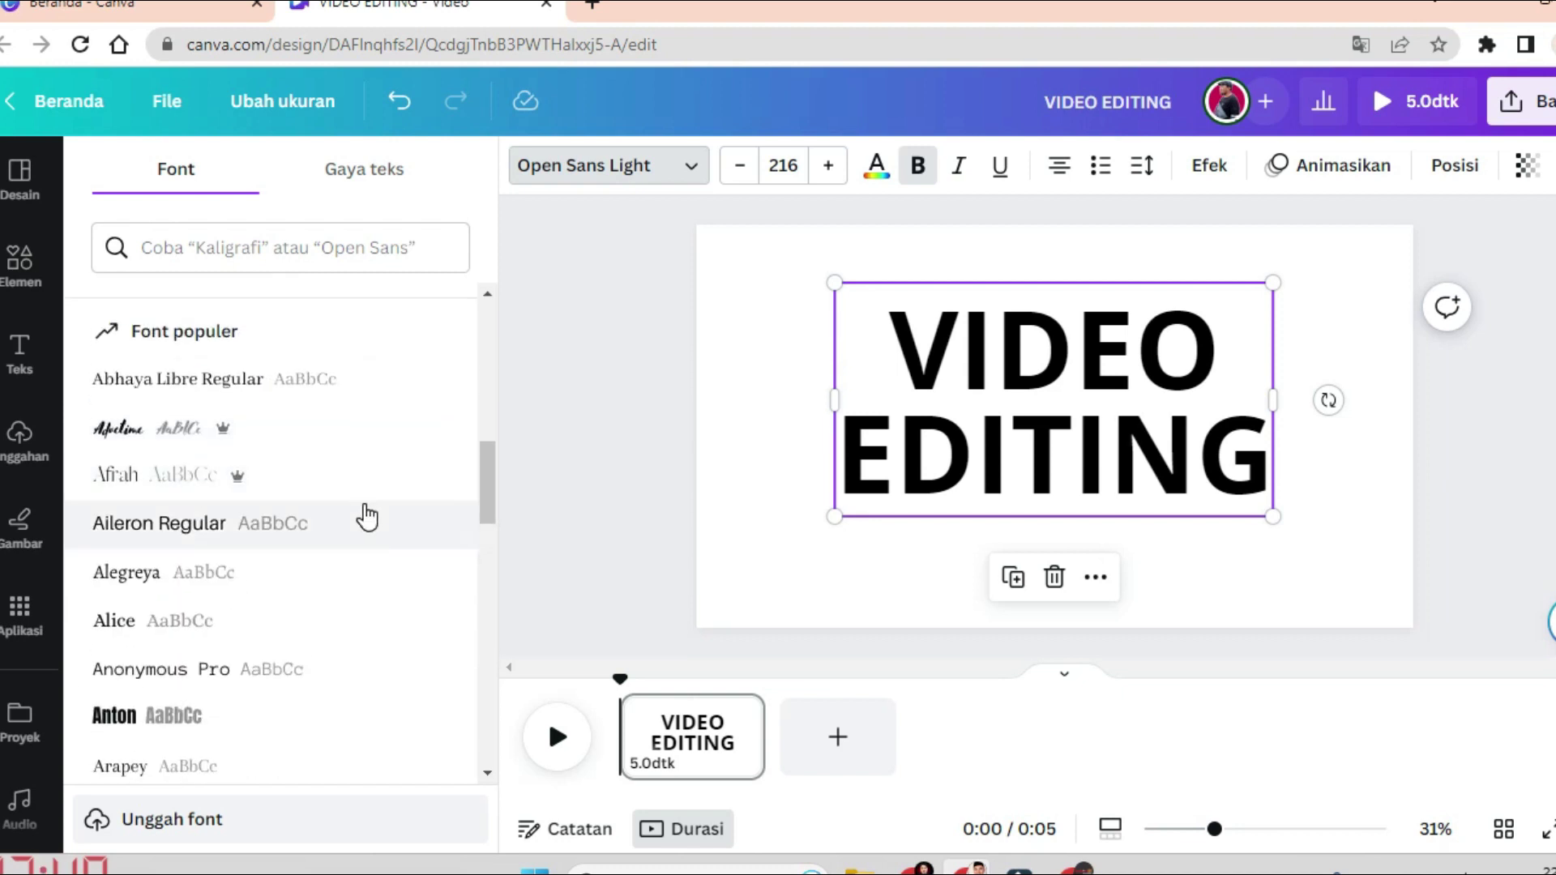
{"action": "scroll", "coordinate": [366, 531], "scroll_direction": "down", "scroll_amount": 5}
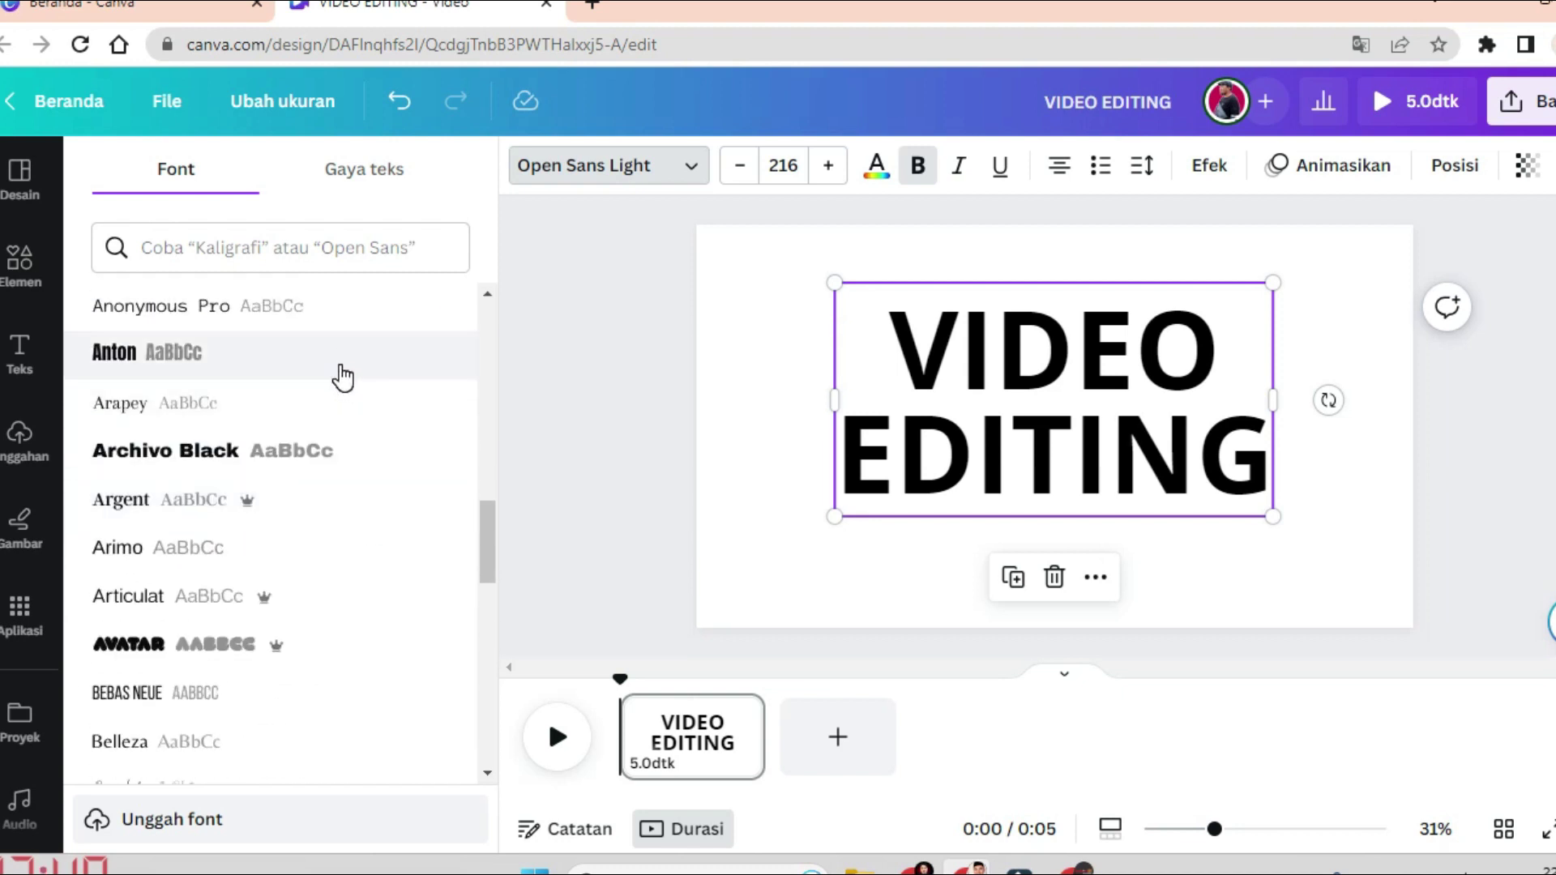
{"action": "left_click", "coordinate": [342, 377]}
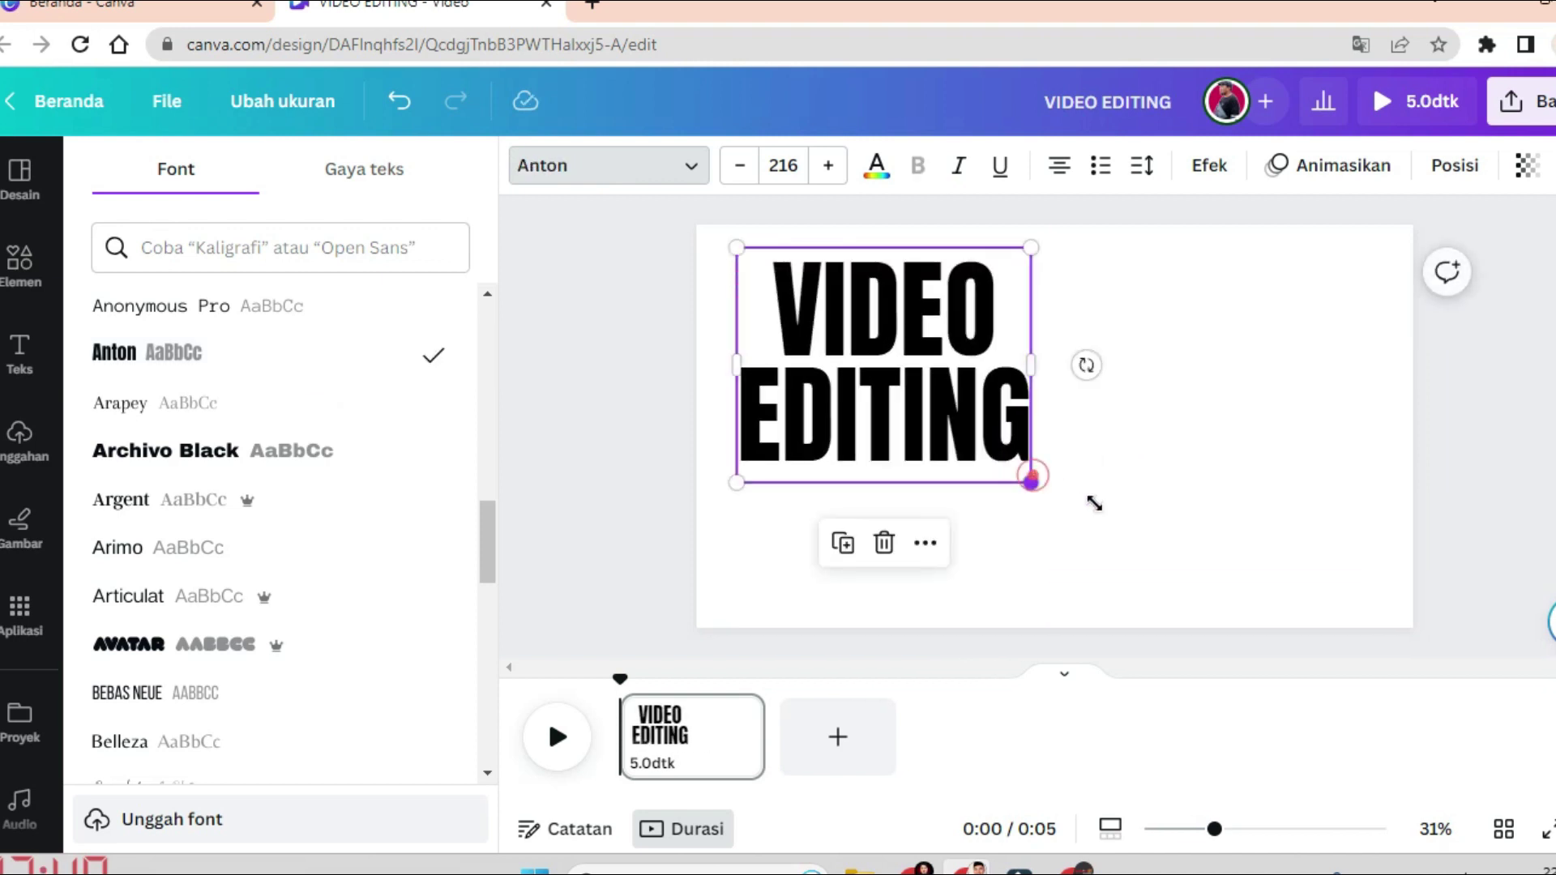
{"action": "mouse_move", "coordinate": [1094, 504]}
{"action": "left_mouse_down"}
{"action": "mouse_move", "coordinate": [1223, 562]}
{"action": "mouse_move", "coordinate": [1179, 528]}
{"action": "left_mouse_up"}
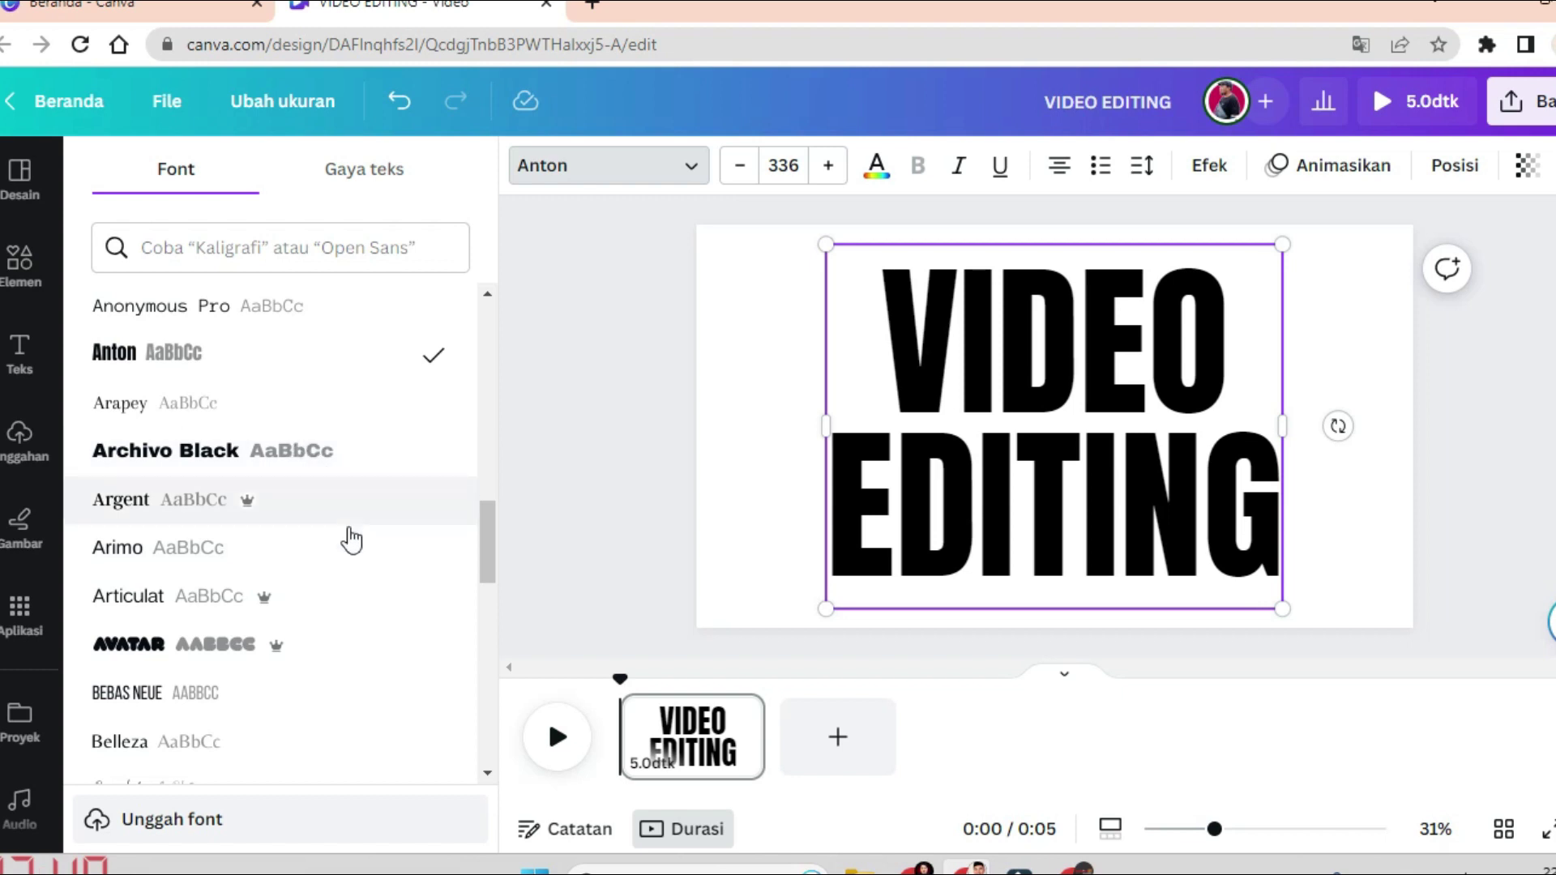
- Switch the title to the Avatar font, tighten line spacing to about 0.8, and centre it
{"action": "left_click", "coordinate": [234, 647]}
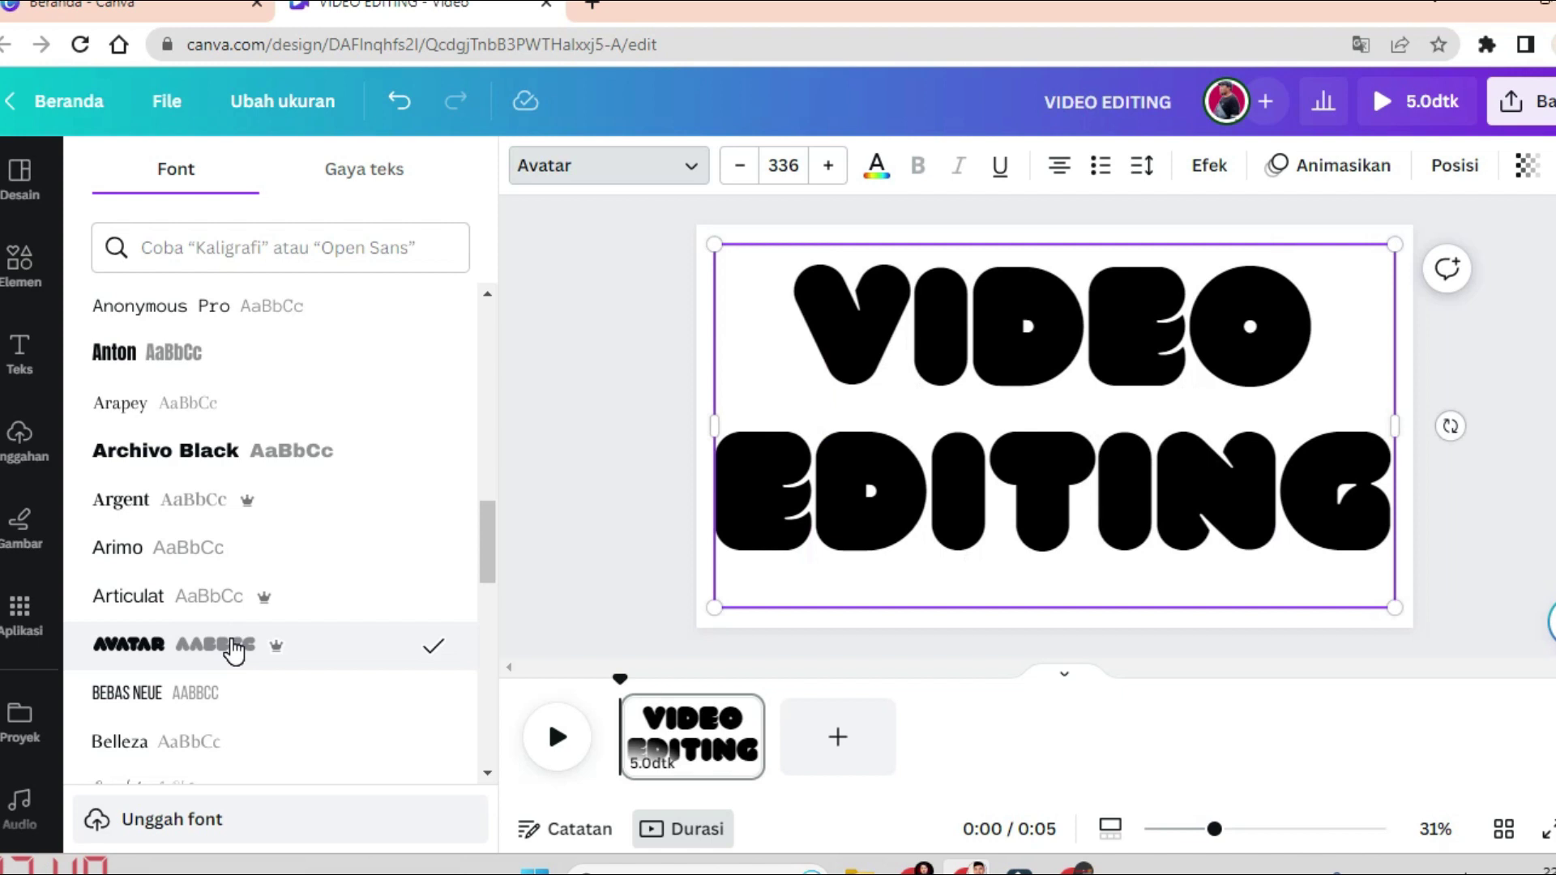
{"action": "left_click", "coordinate": [1154, 170]}
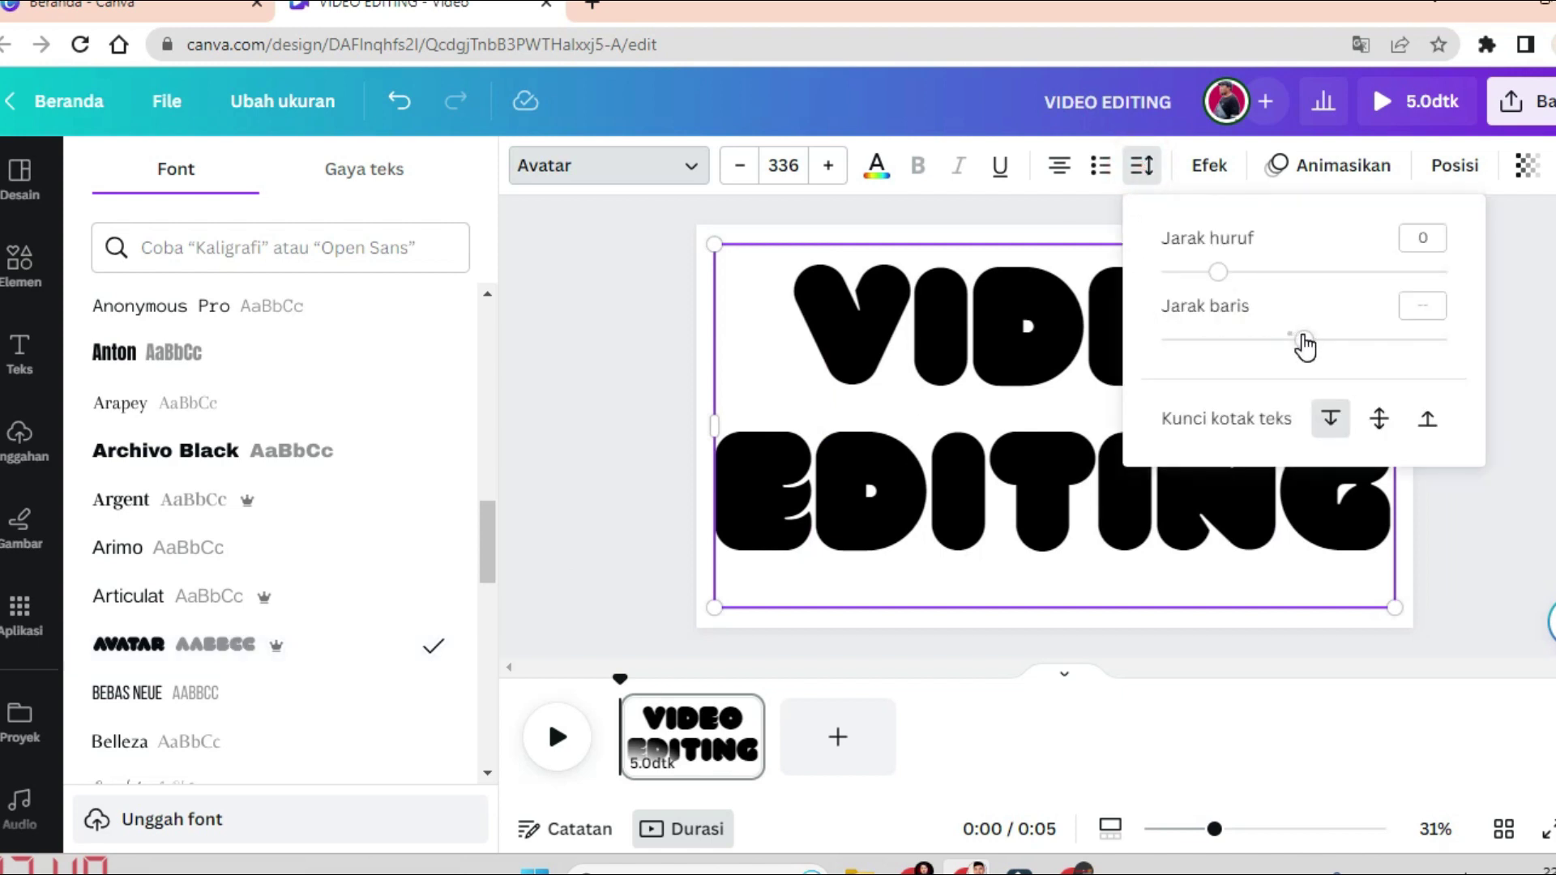
{"action": "left_click_drag", "start_coordinate": [1299, 338], "coordinate": [1206, 337]}
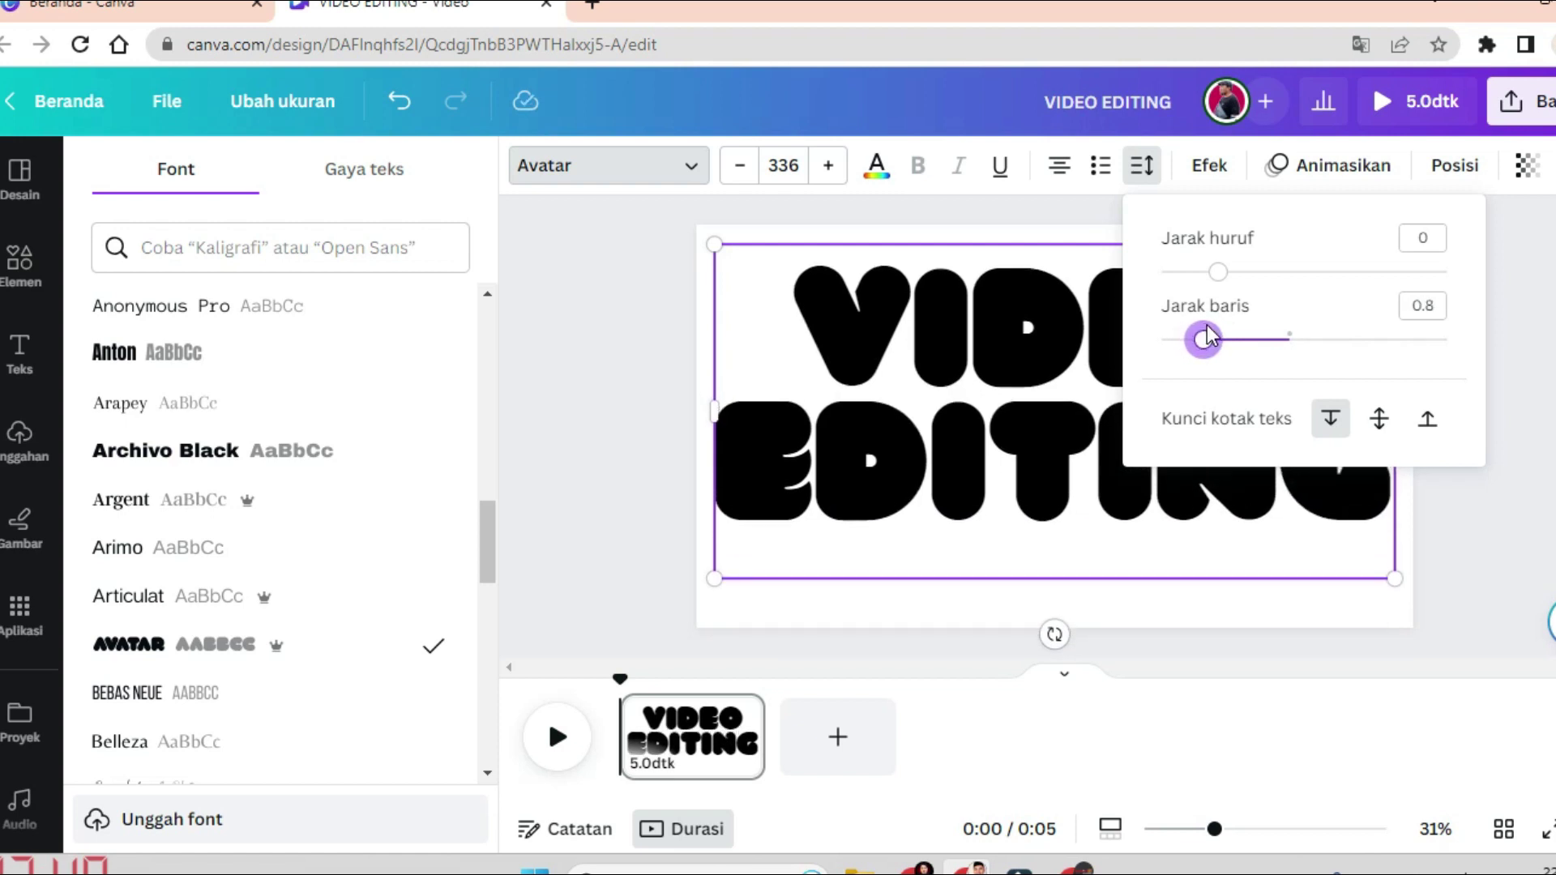
{"action": "left_click", "coordinate": [1143, 165]}
{"action": "left_click_drag", "start_coordinate": [1394, 578], "coordinate": [1349, 556]}
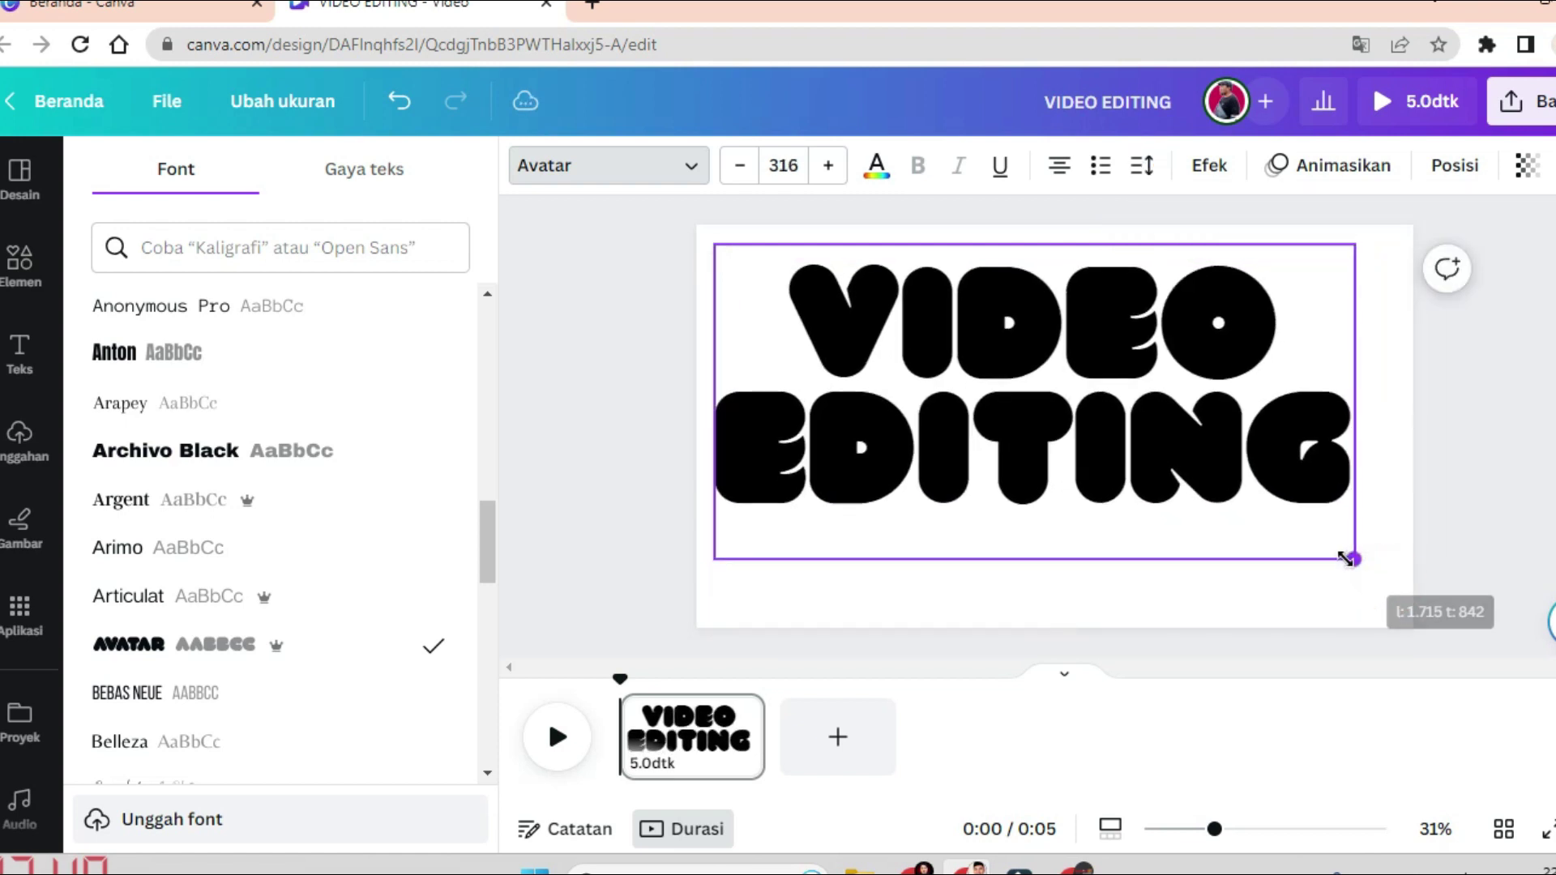
{"action": "left_click_drag", "start_coordinate": [1099, 464], "coordinate": [1134, 488]}
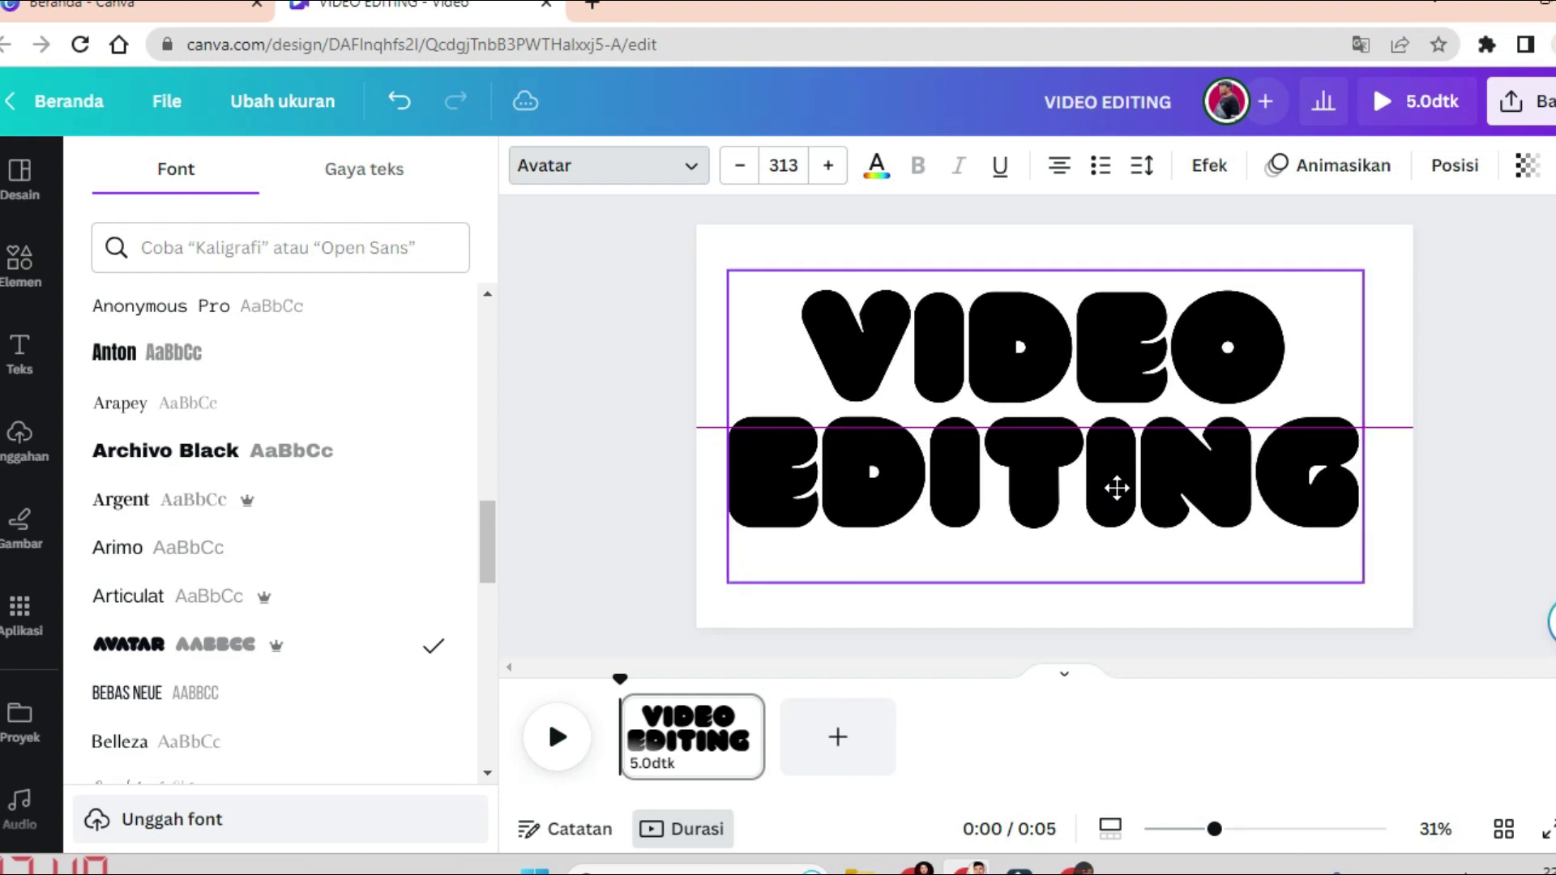
{"action": "left_click_drag", "start_coordinate": [1134, 488], "coordinate": [1123, 487]}
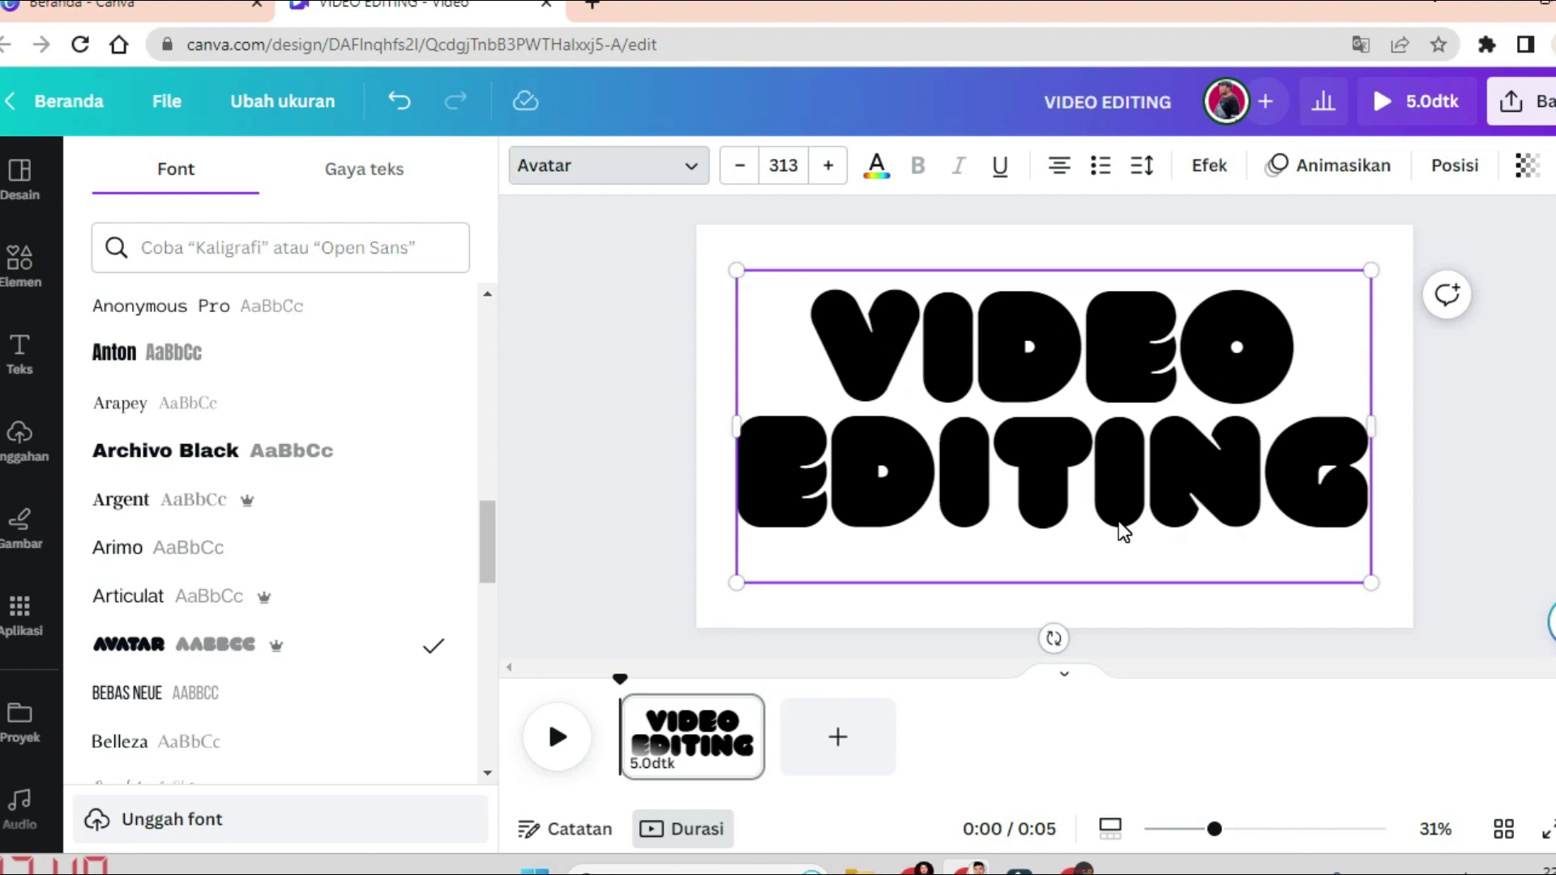
- Make the VIDEO EDITING title text yellow
{"action": "left_click", "coordinate": [1216, 625]}
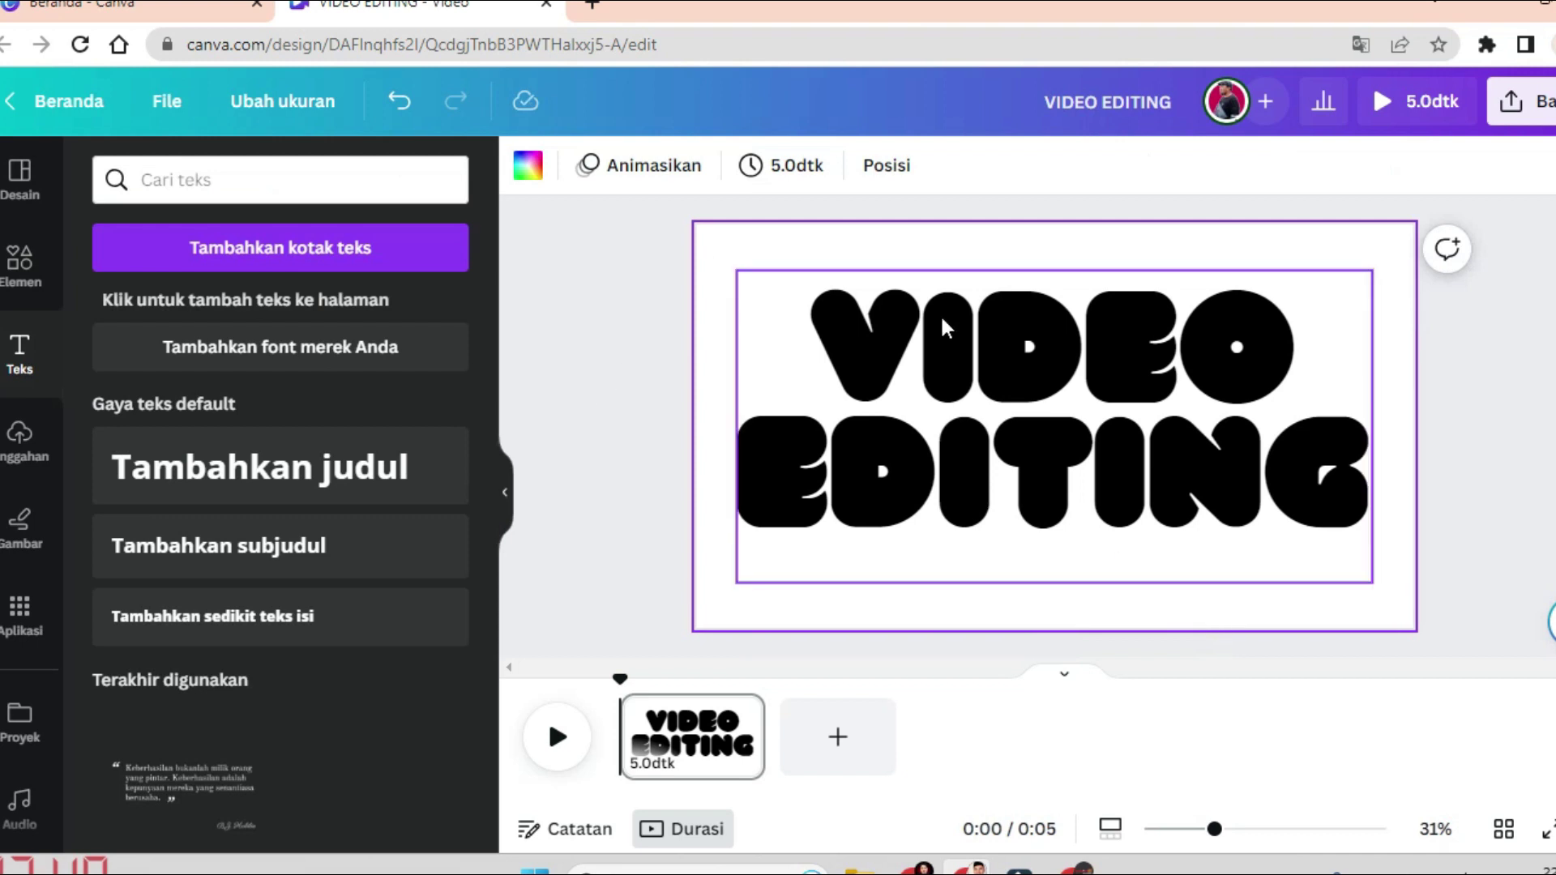
{"action": "left_click", "coordinate": [946, 340]}
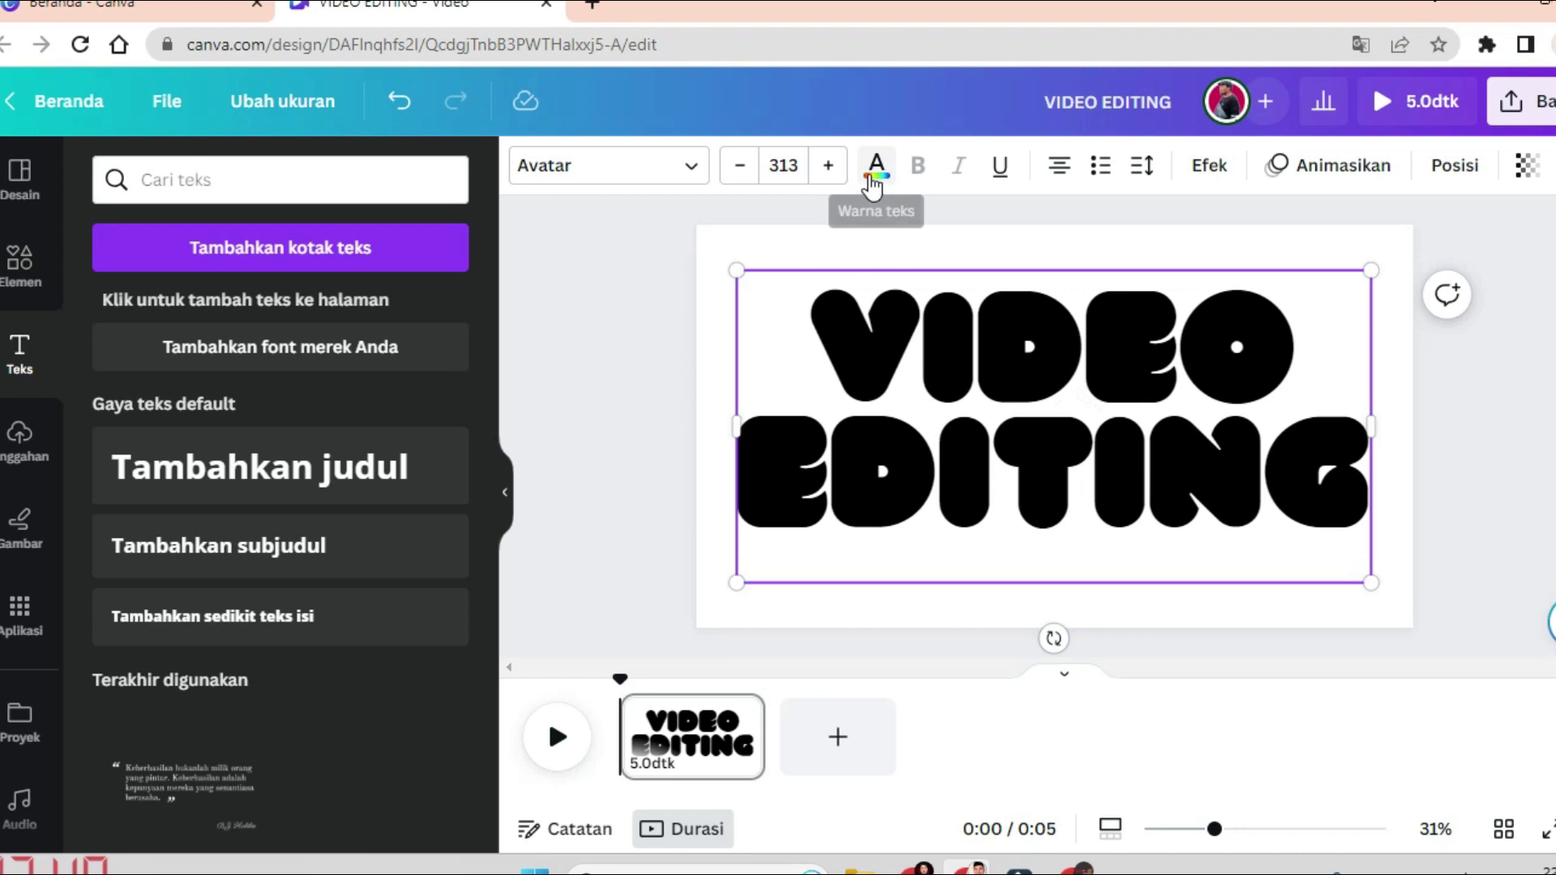
{"action": "left_click", "coordinate": [873, 180]}
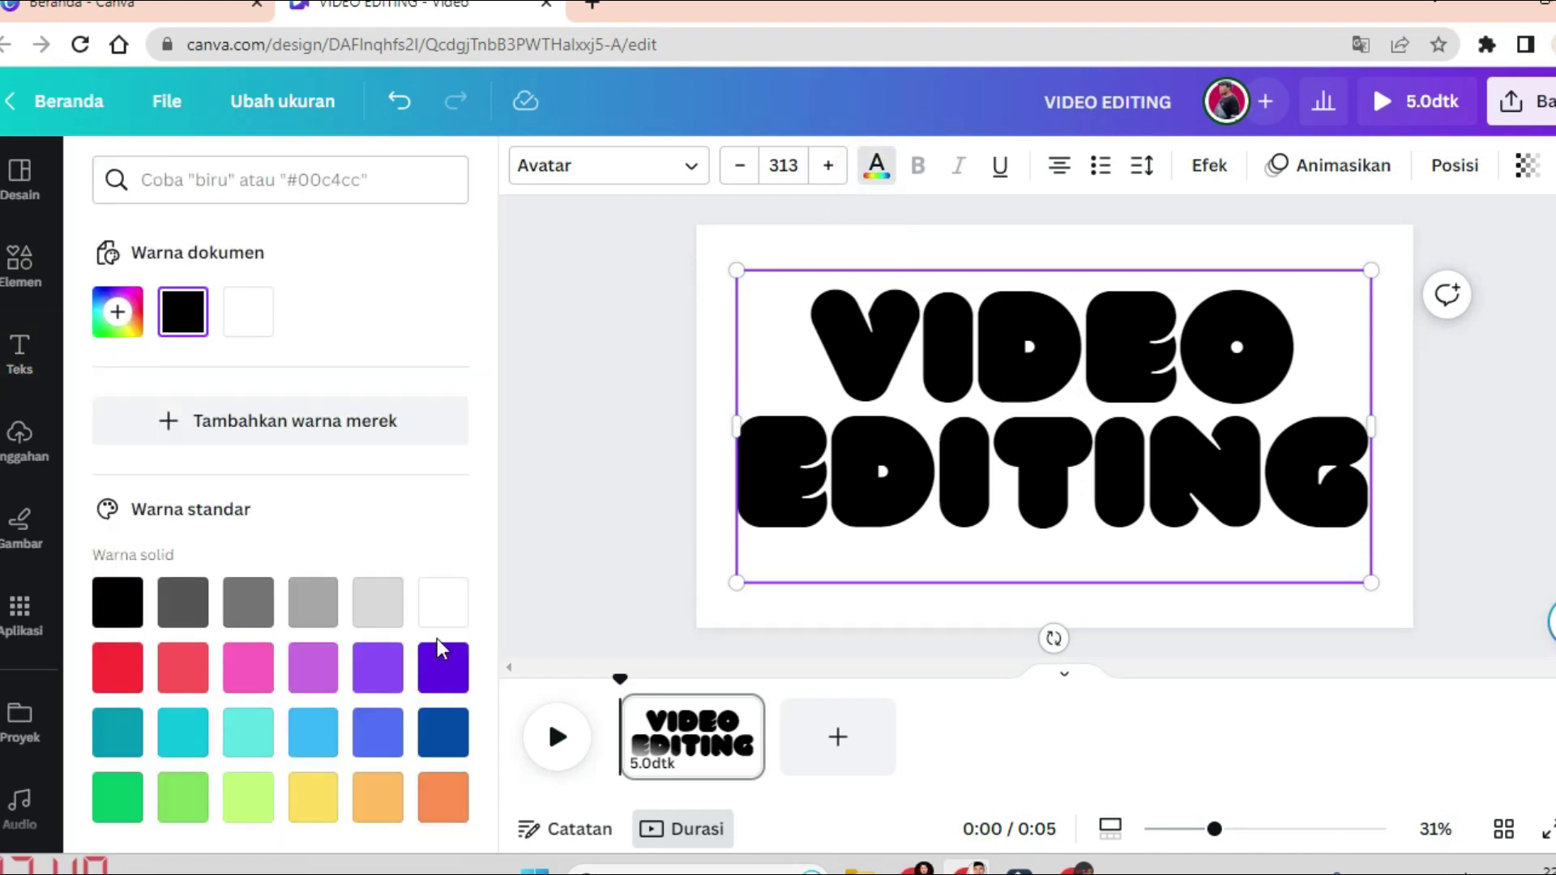
{"action": "left_click", "coordinate": [311, 815]}
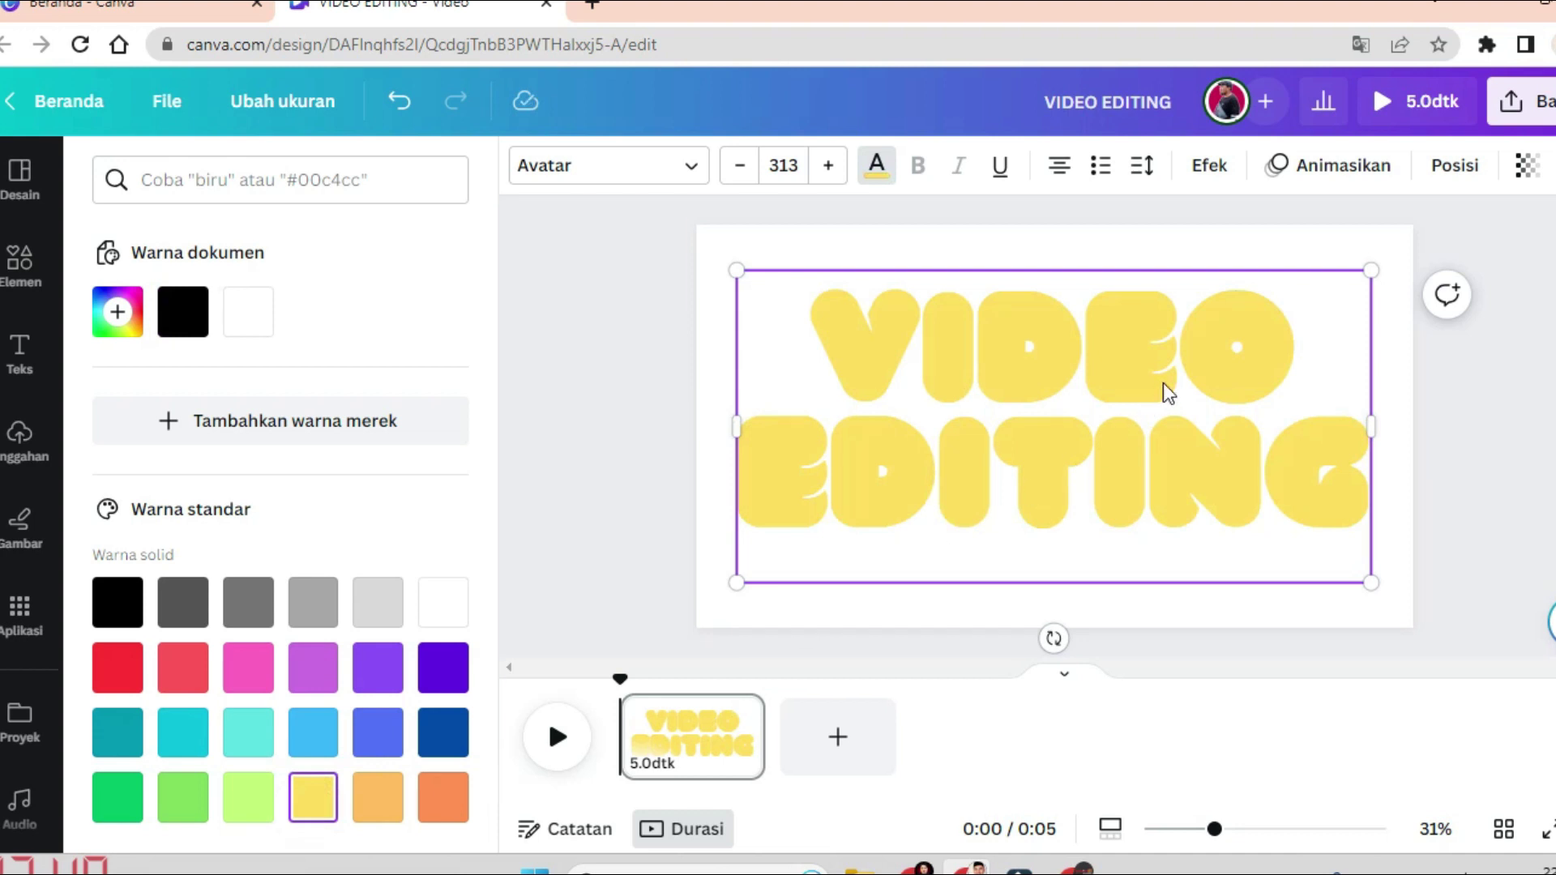
- Apply a white Kerangka outline effect with thickness 68 to the title
{"action": "left_click", "coordinate": [1212, 172]}
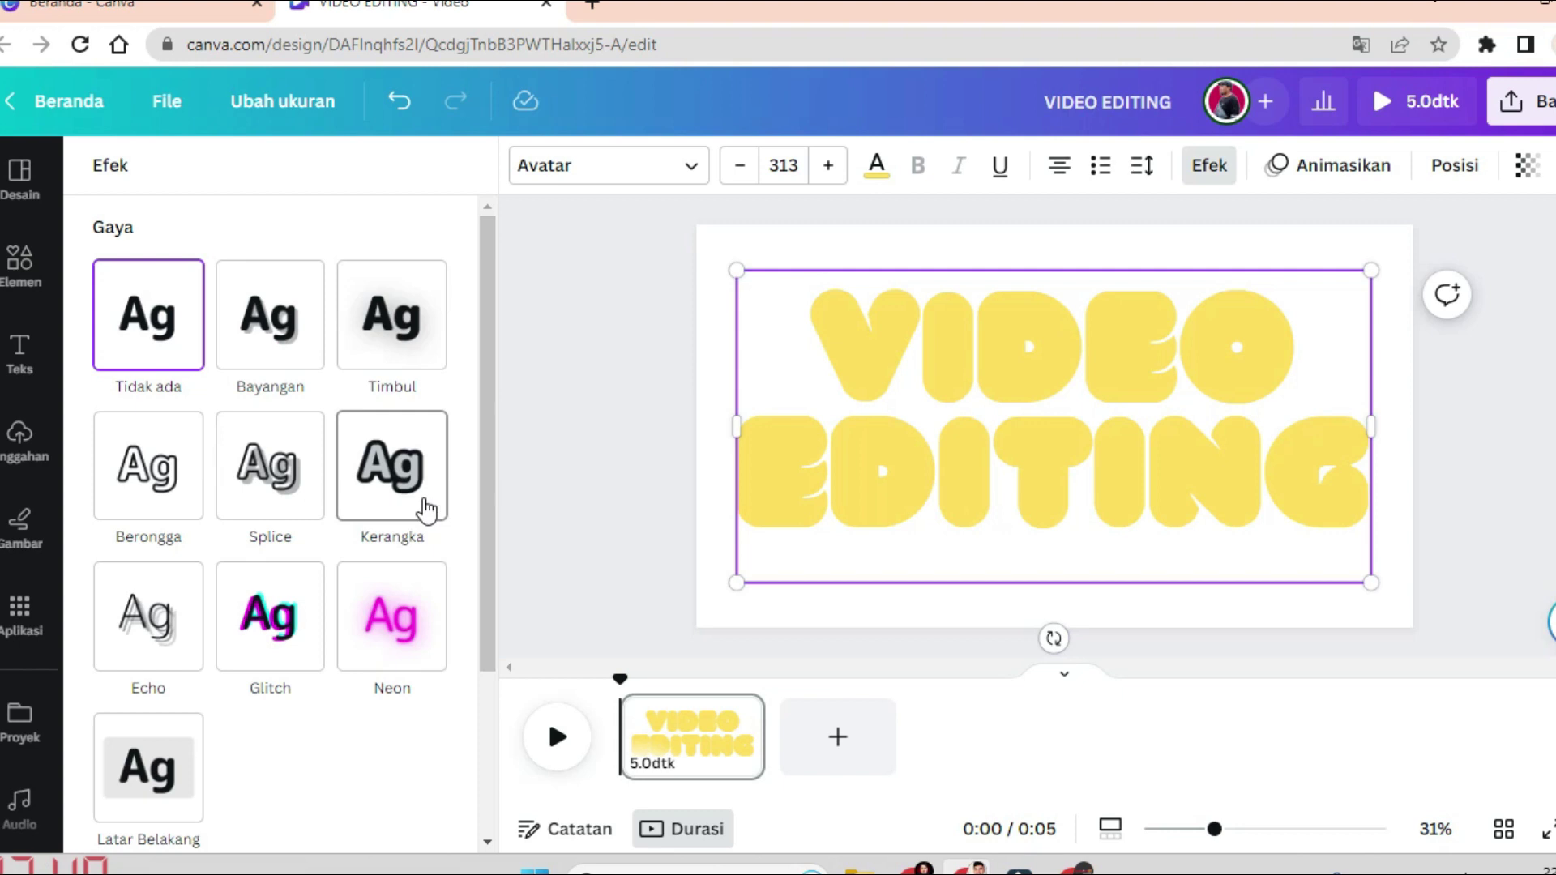
{"action": "left_click", "coordinate": [409, 491]}
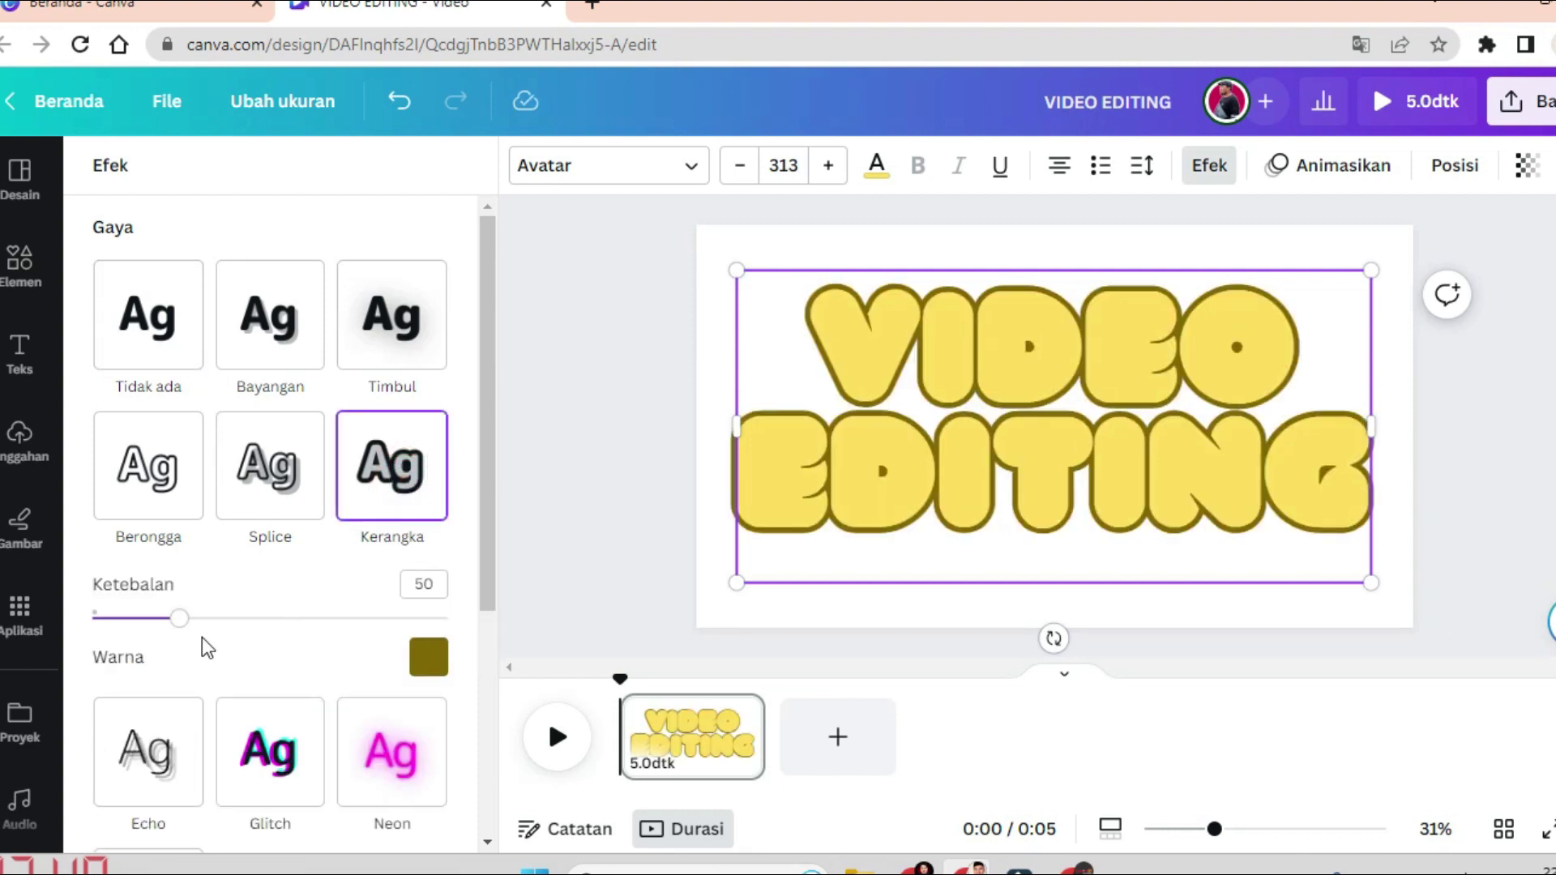
{"action": "left_click_drag", "start_coordinate": [185, 637], "coordinate": [215, 634]}
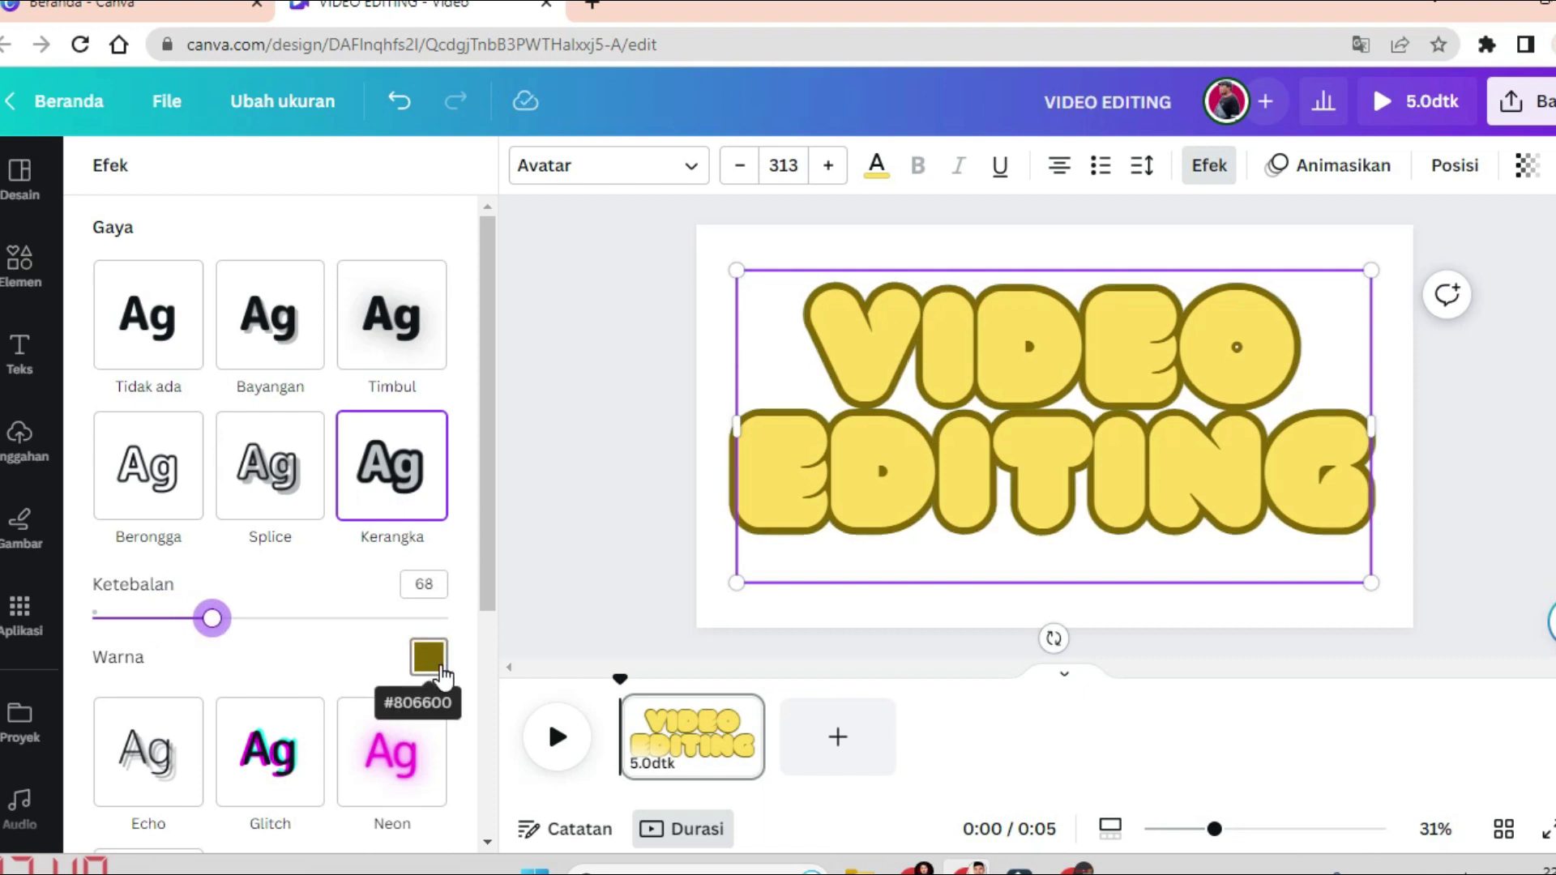
{"action": "left_click", "coordinate": [430, 658]}
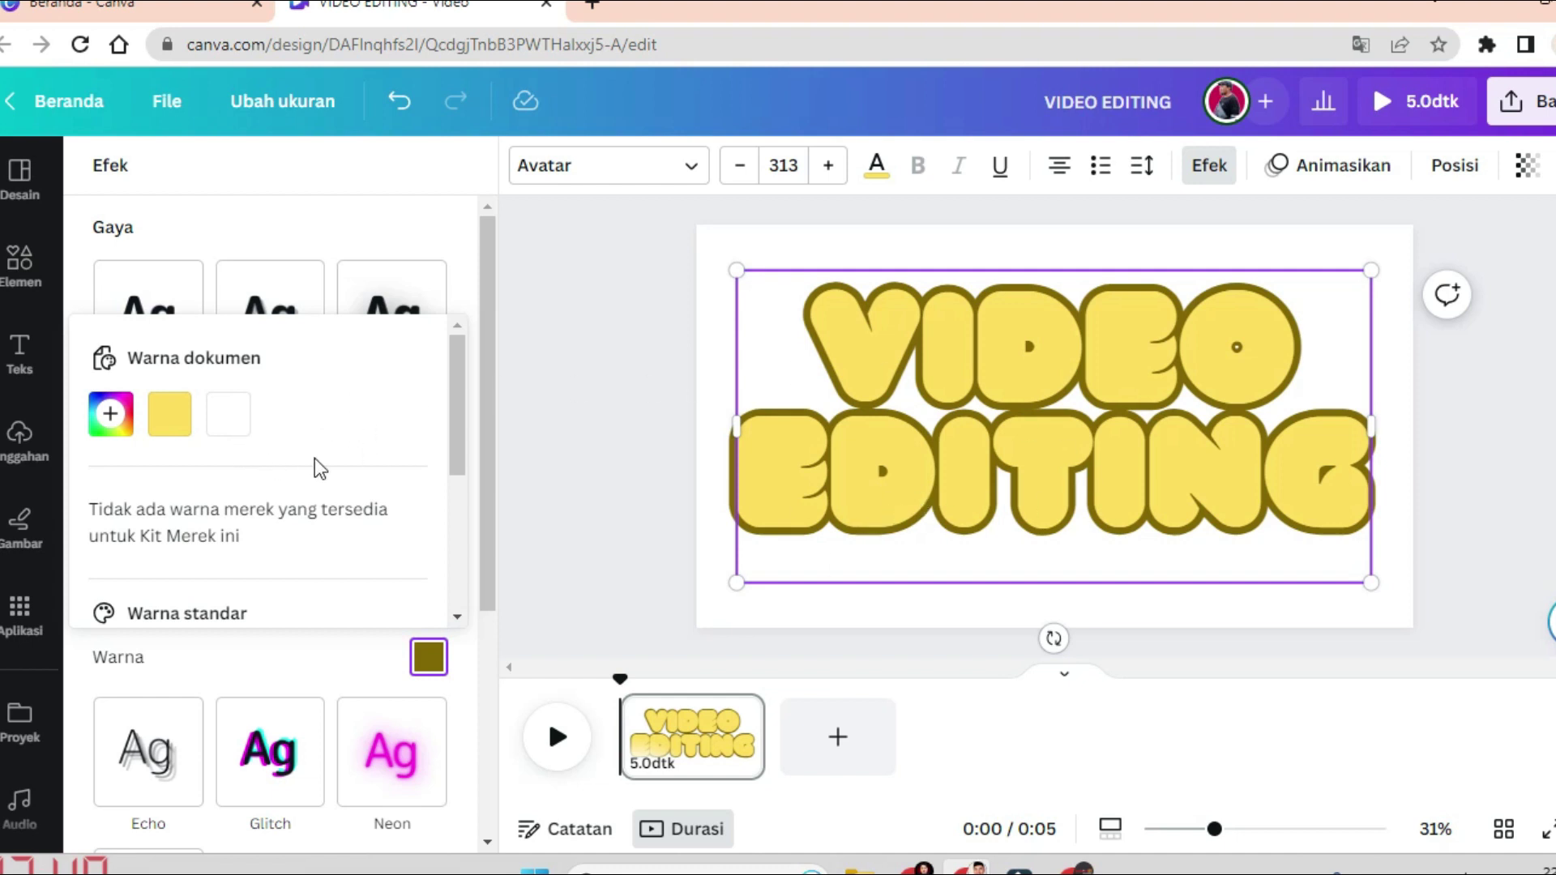
{"action": "left_click", "coordinate": [224, 422]}
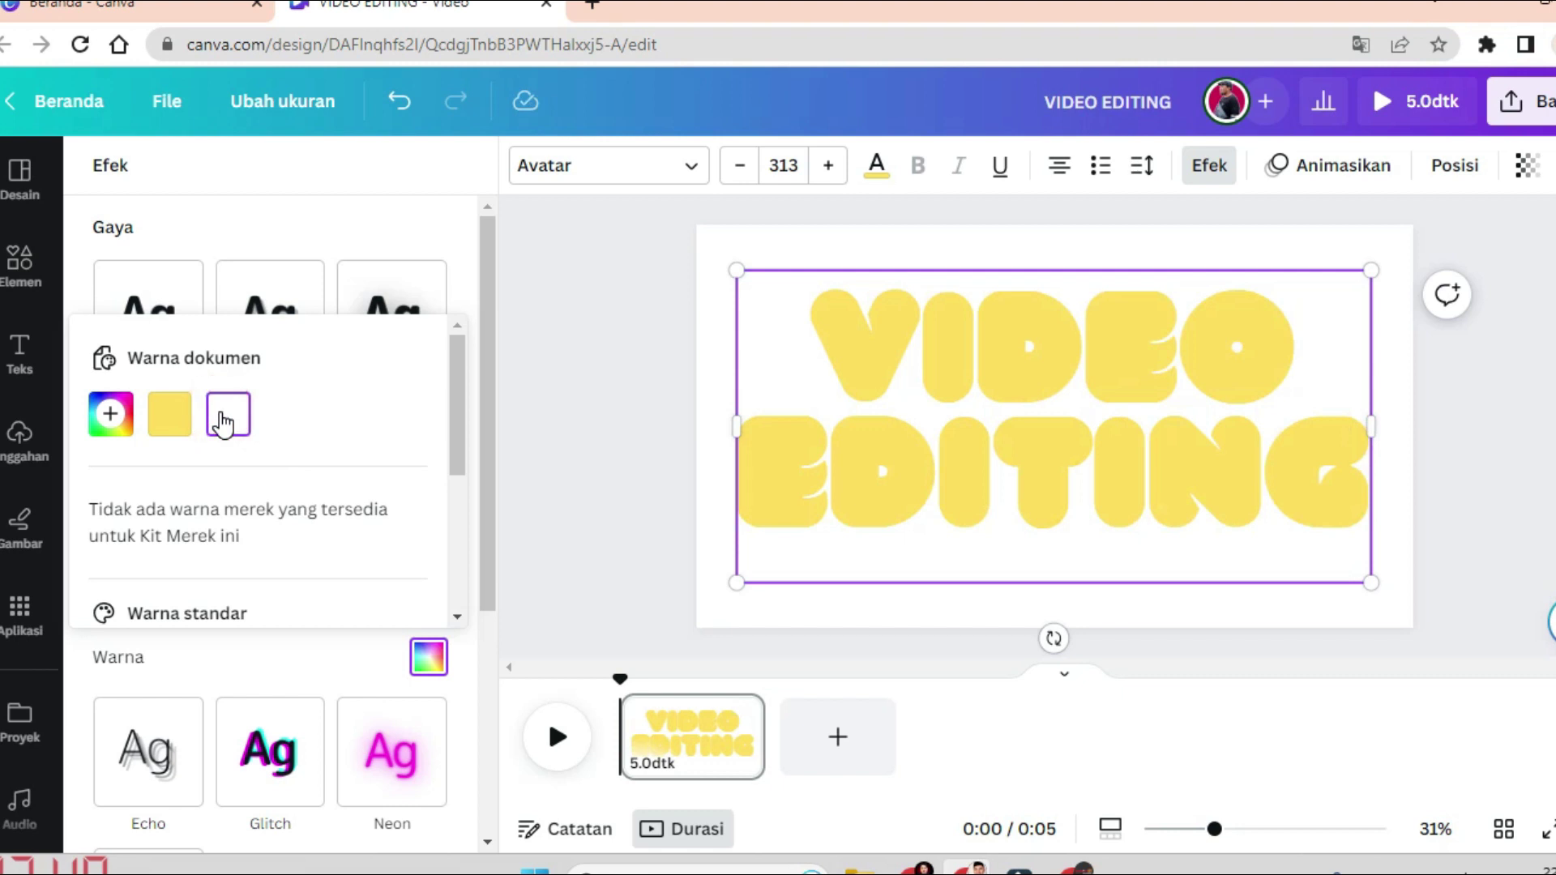
{"action": "left_click", "coordinate": [806, 246]}
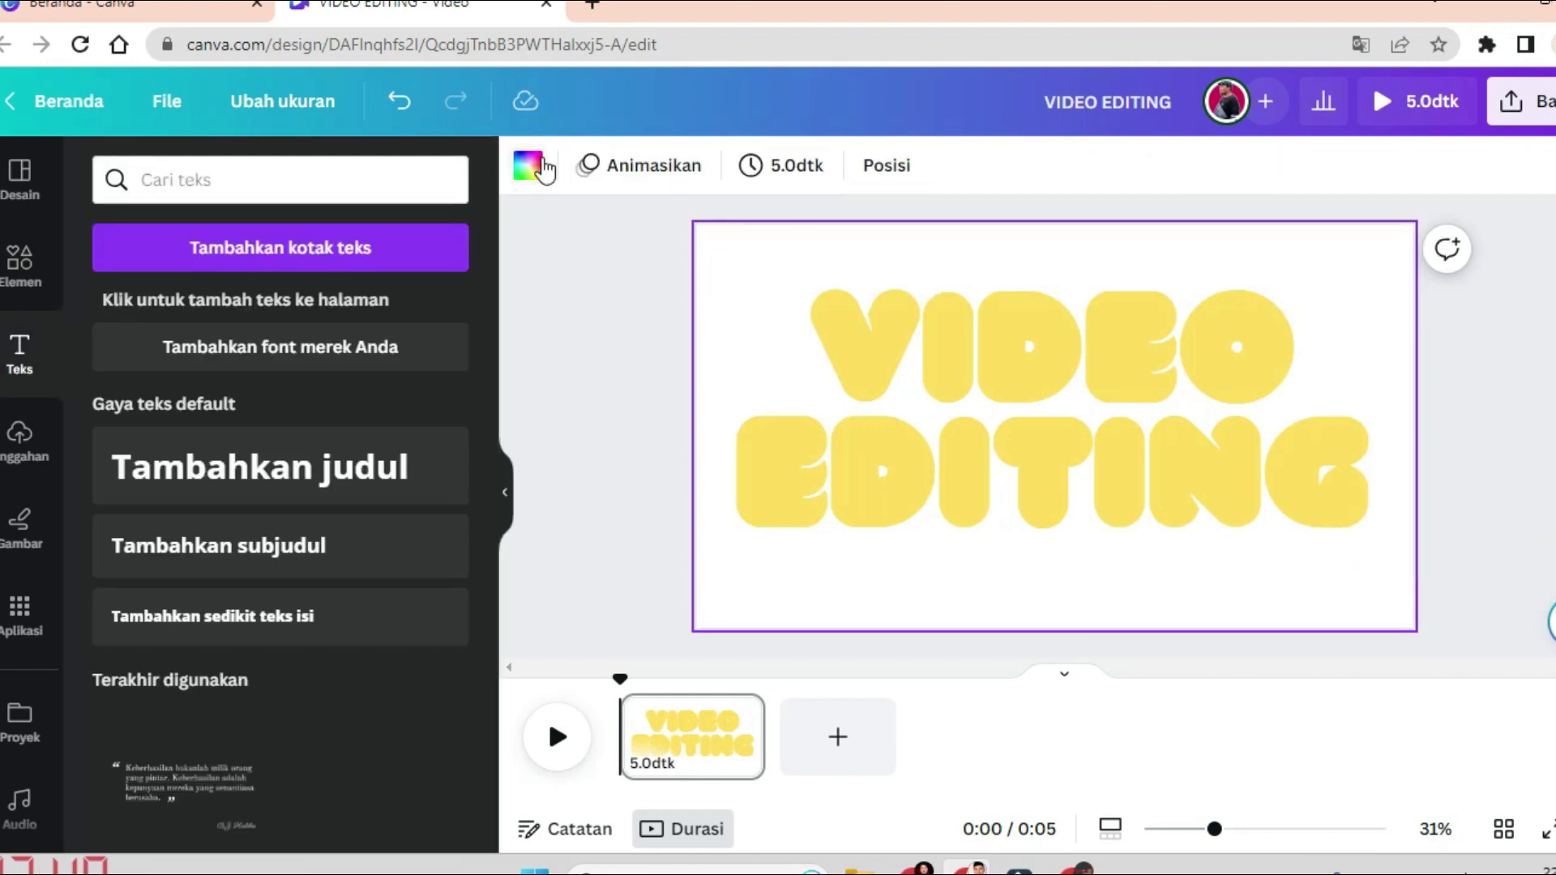
- Set the page background colour to black and check the title's white outline
{"action": "left_click", "coordinate": [535, 167]}
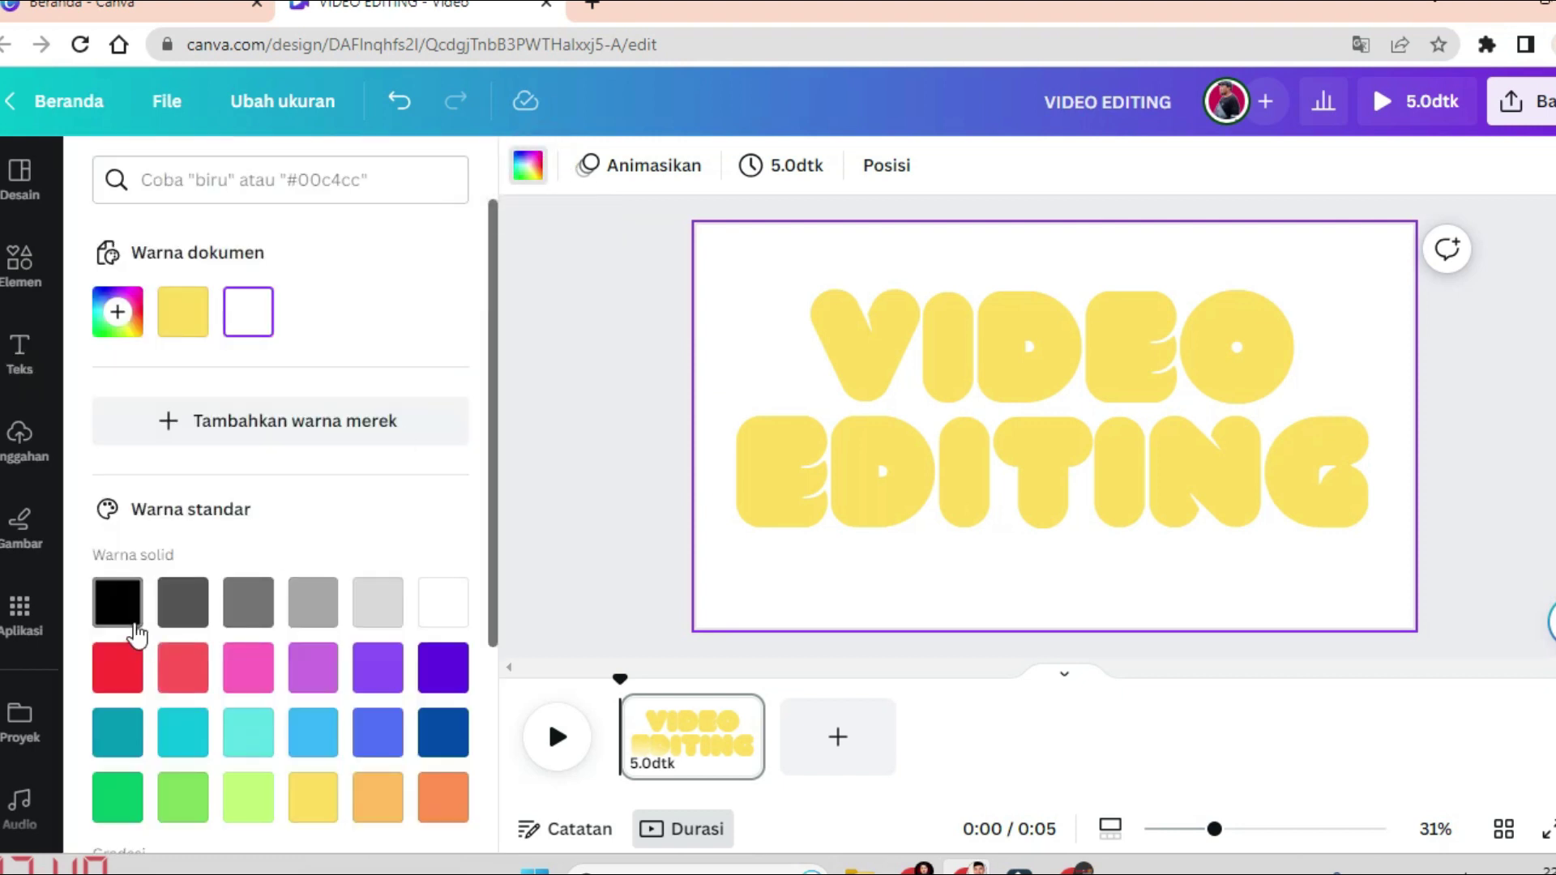
{"action": "left_click", "coordinate": [120, 609]}
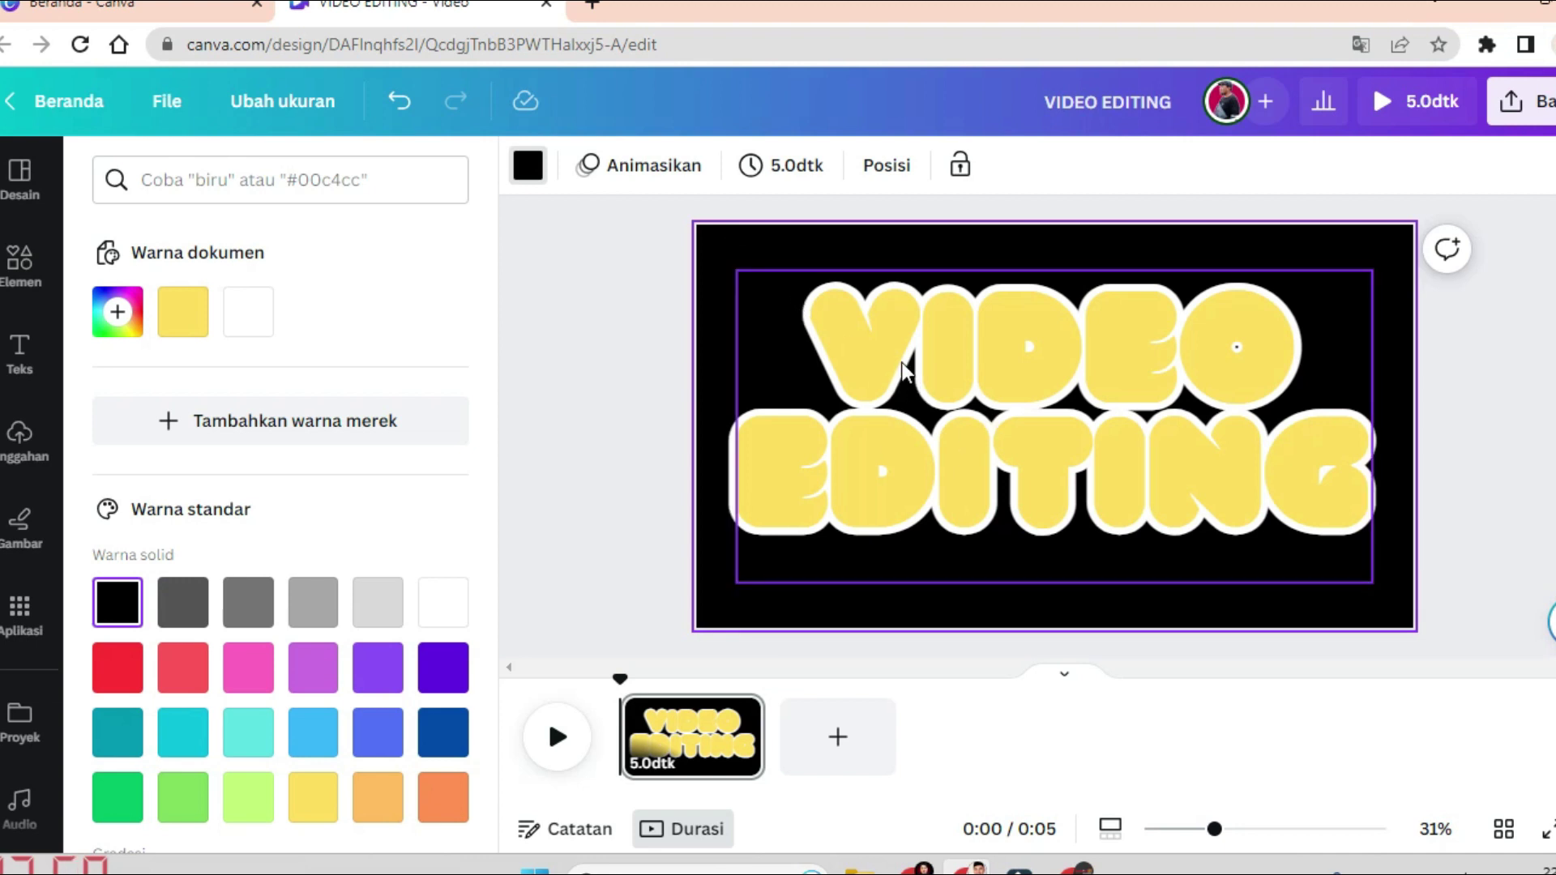
{"action": "left_click", "coordinate": [871, 356]}
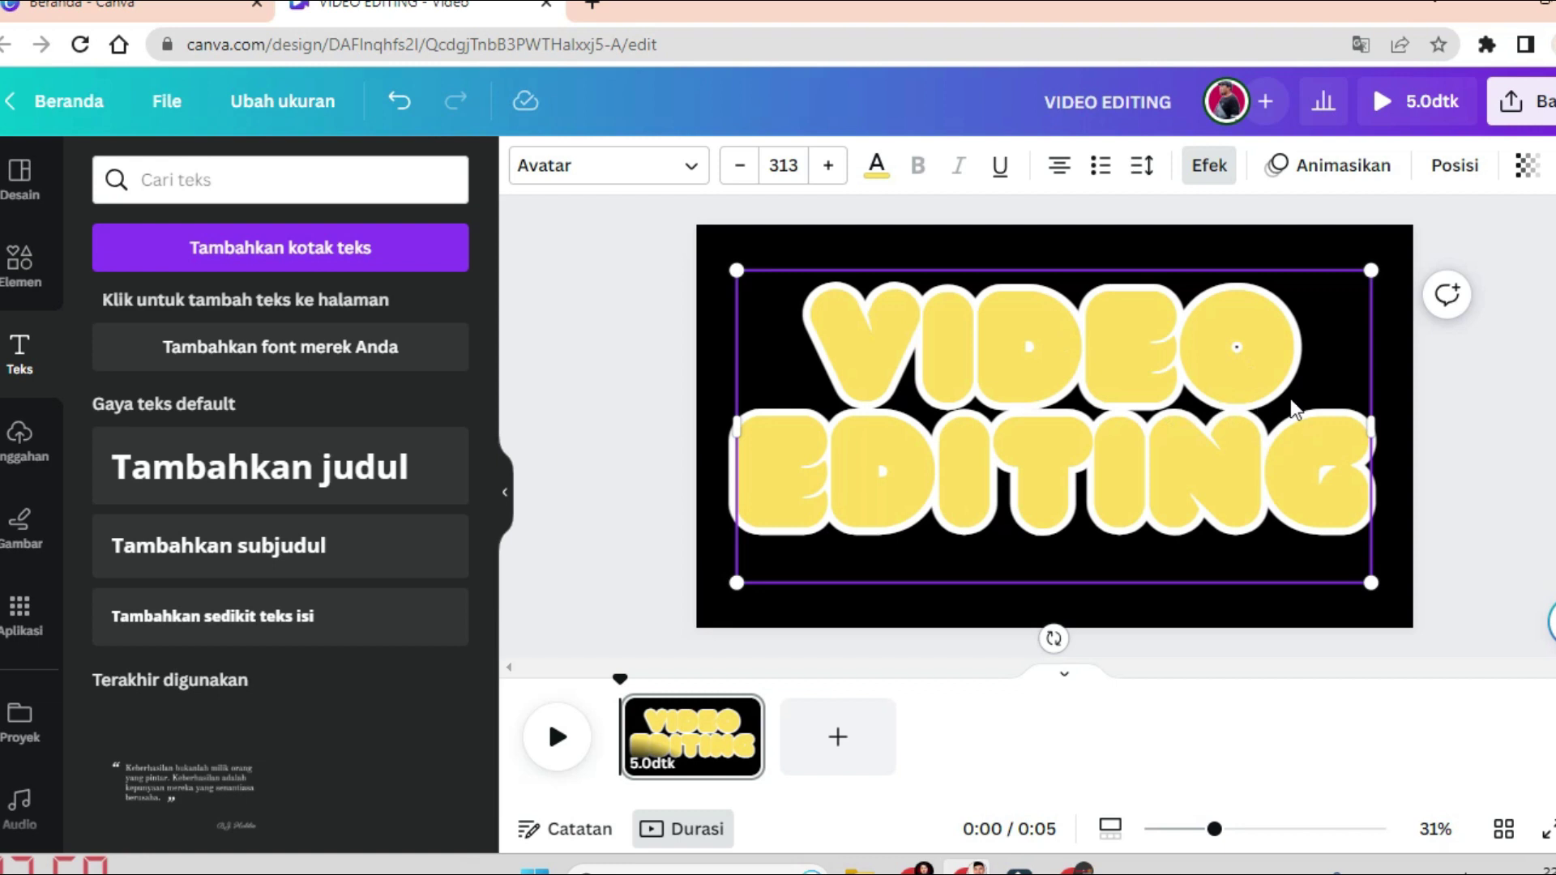
{"action": "left_click", "coordinate": [1459, 423]}
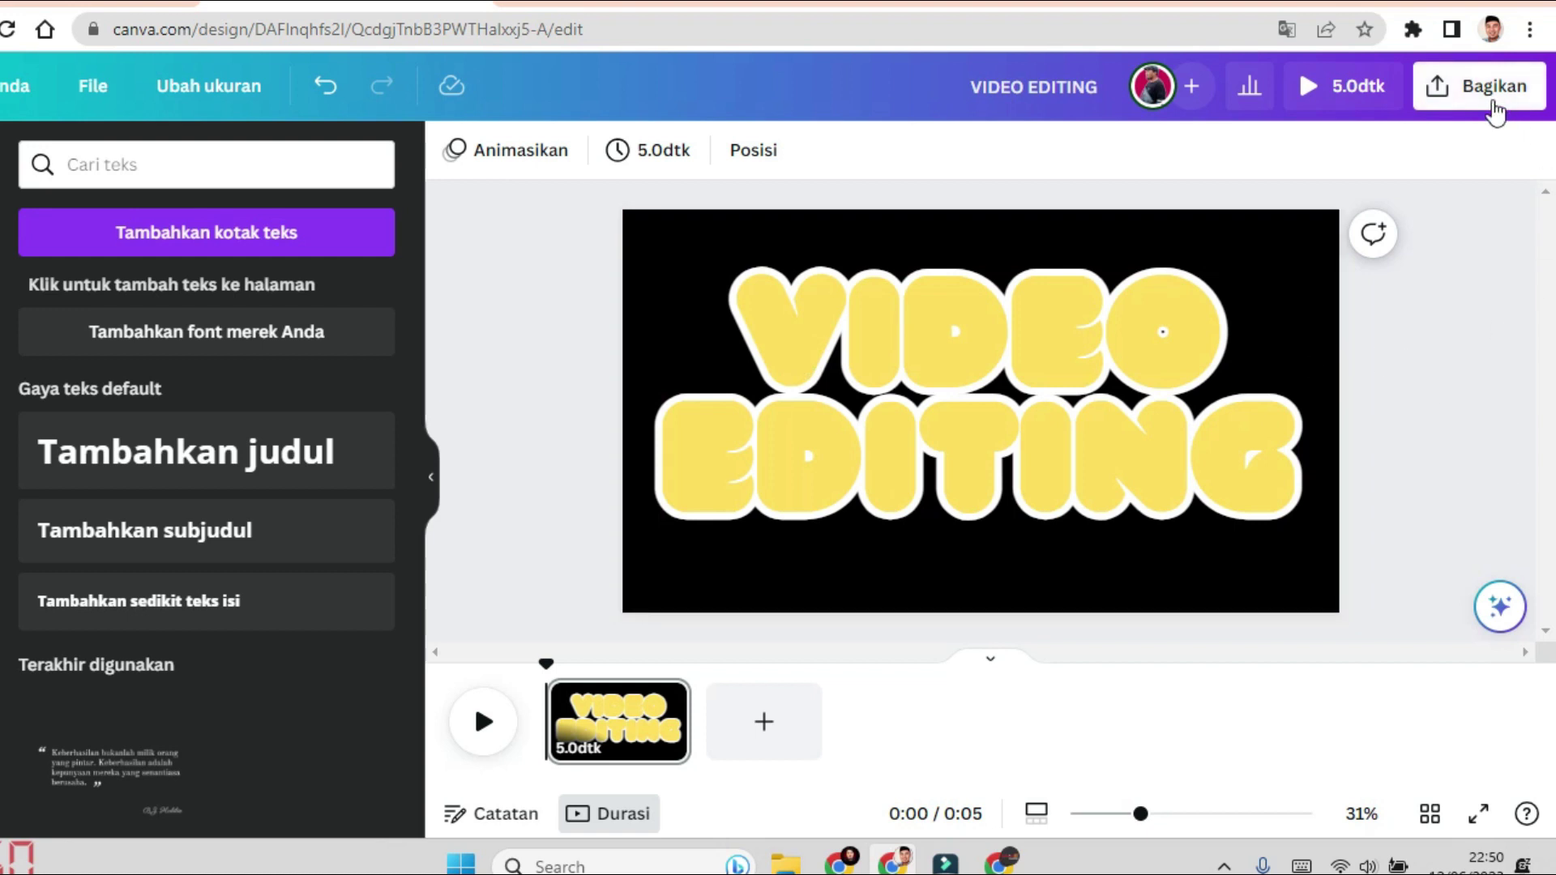
- Download the design as a PNG file instead of MP4 video
{"action": "left_click", "coordinate": [1493, 107]}
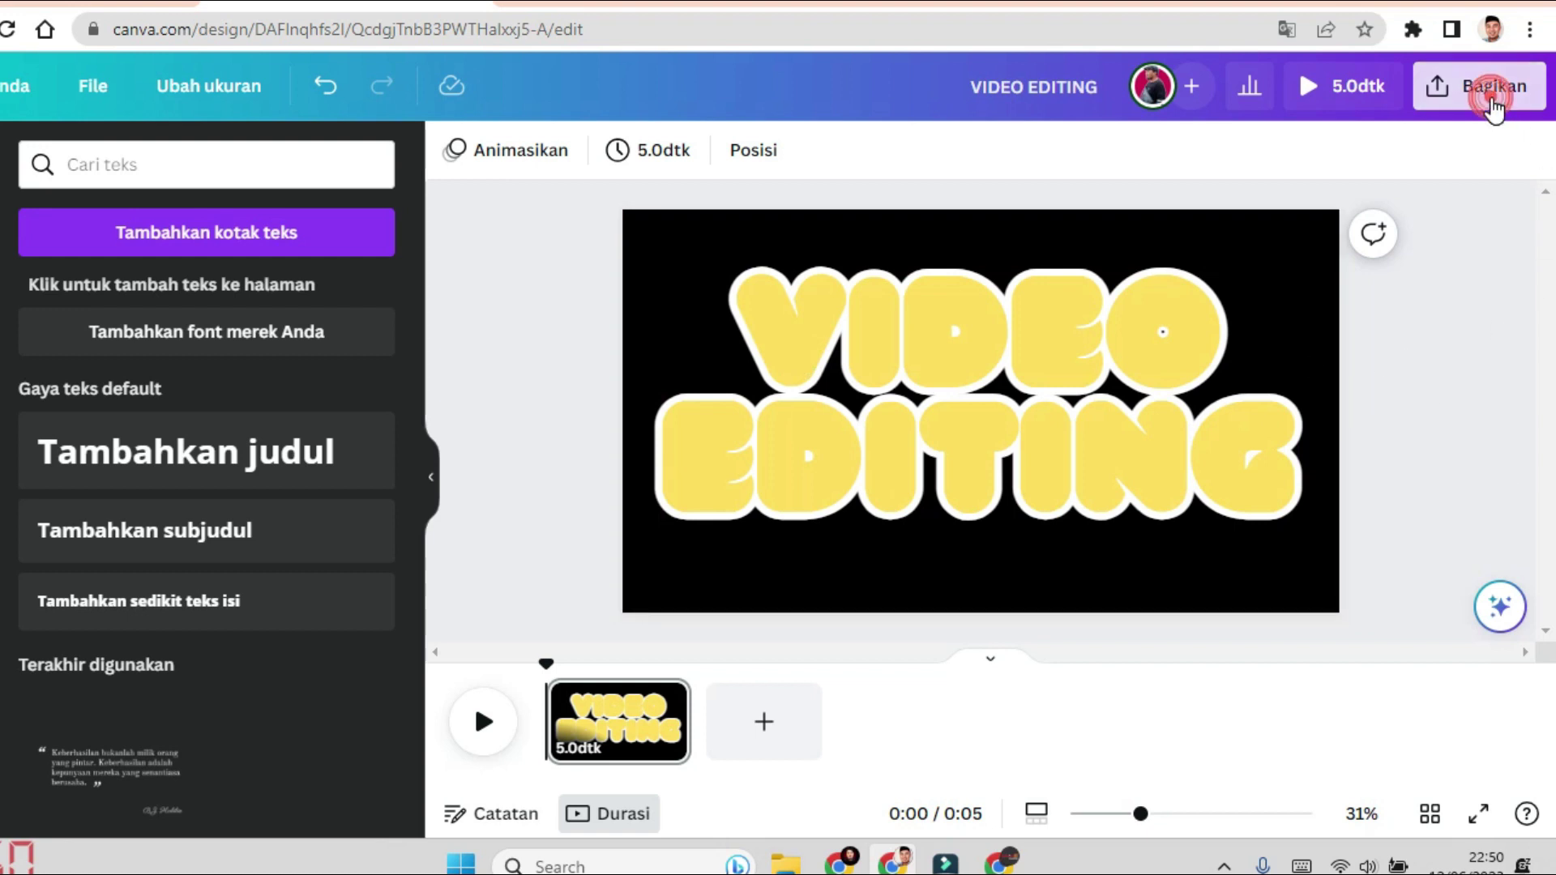
{"action": "scroll", "coordinate": [1410, 405], "scroll_direction": "down", "scroll_amount": 3}
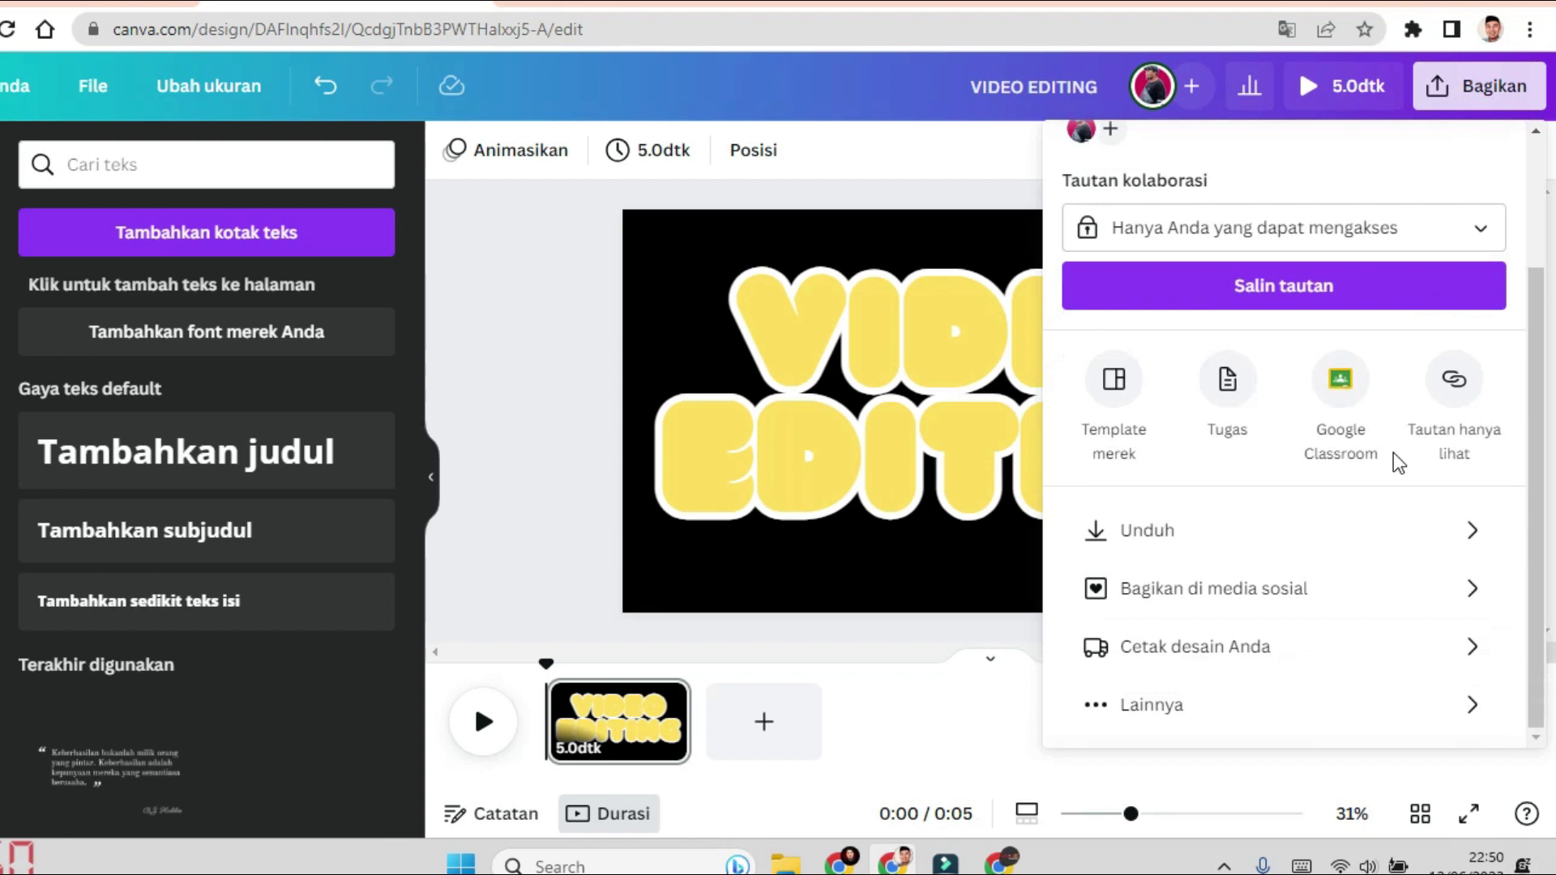
{"action": "left_click", "coordinate": [1334, 536]}
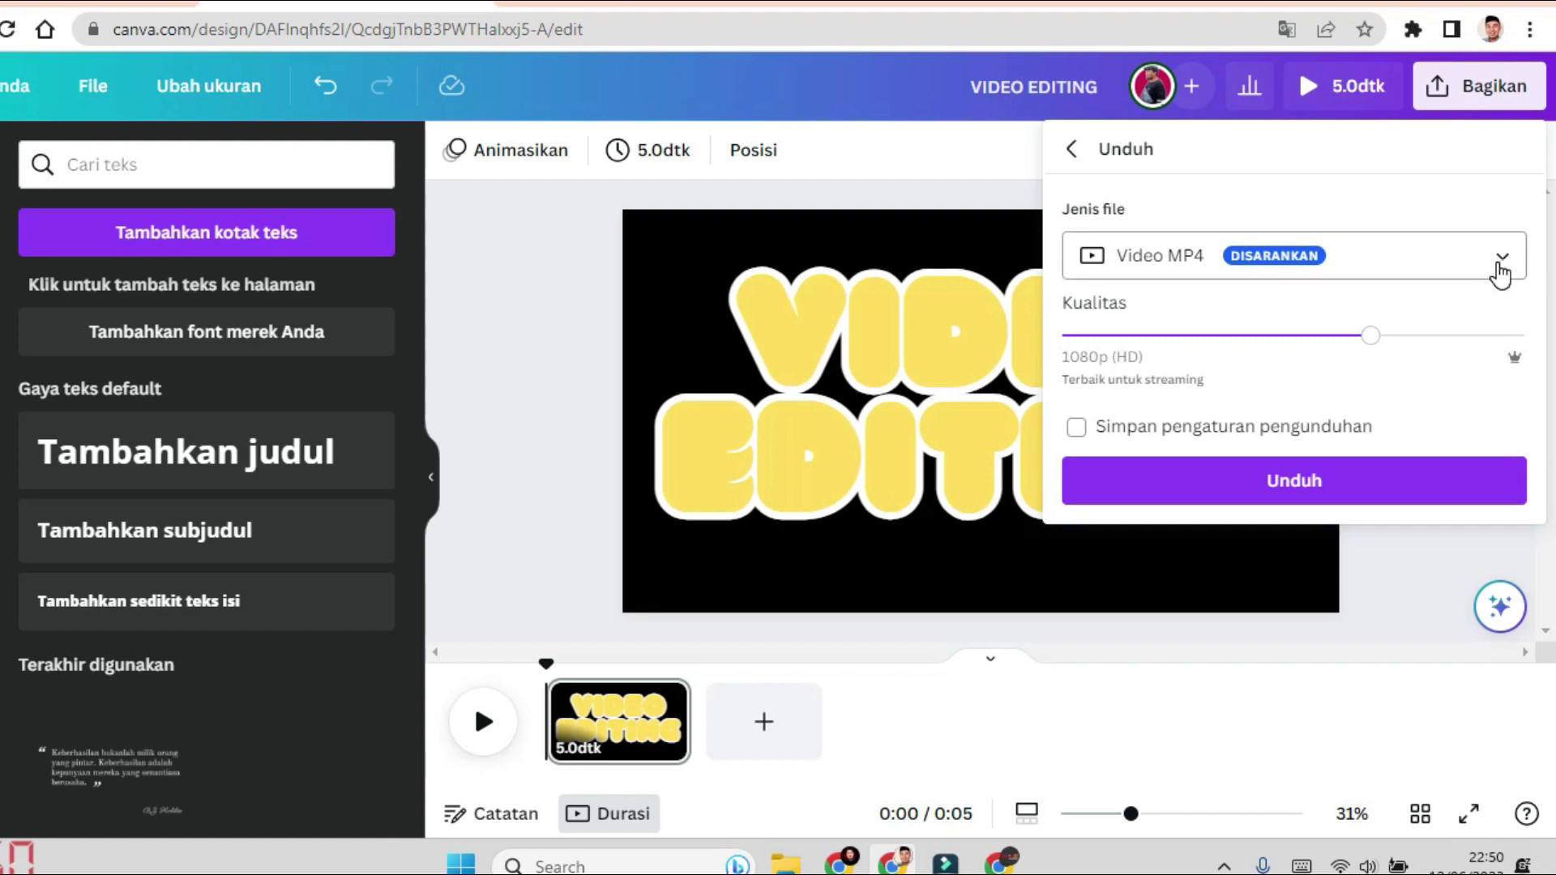
{"action": "left_click", "coordinate": [1500, 274]}
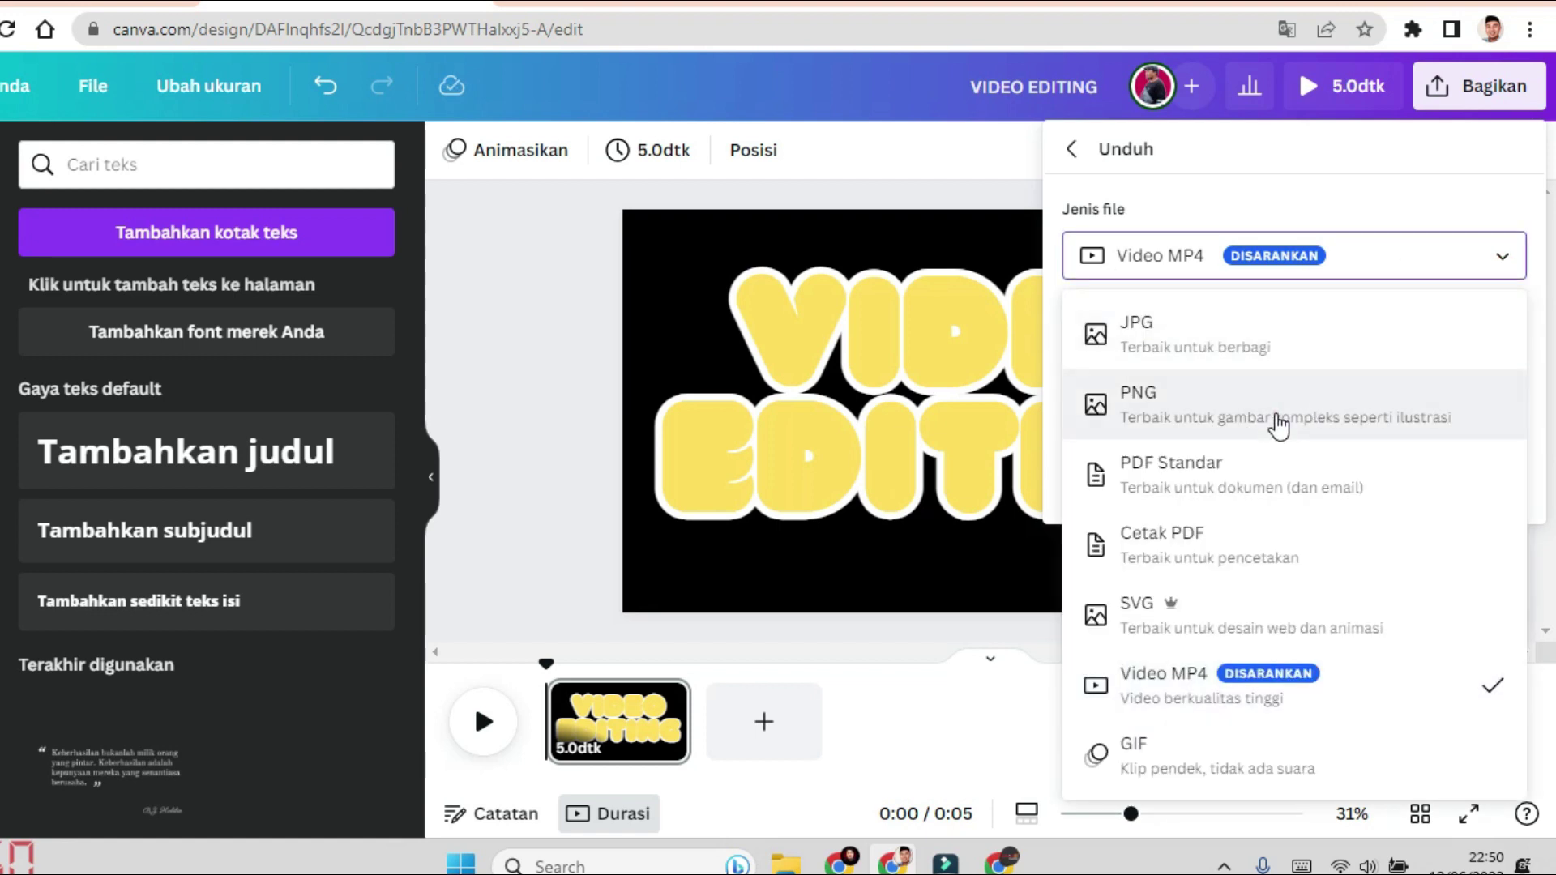
{"action": "left_click", "coordinate": [1278, 423]}
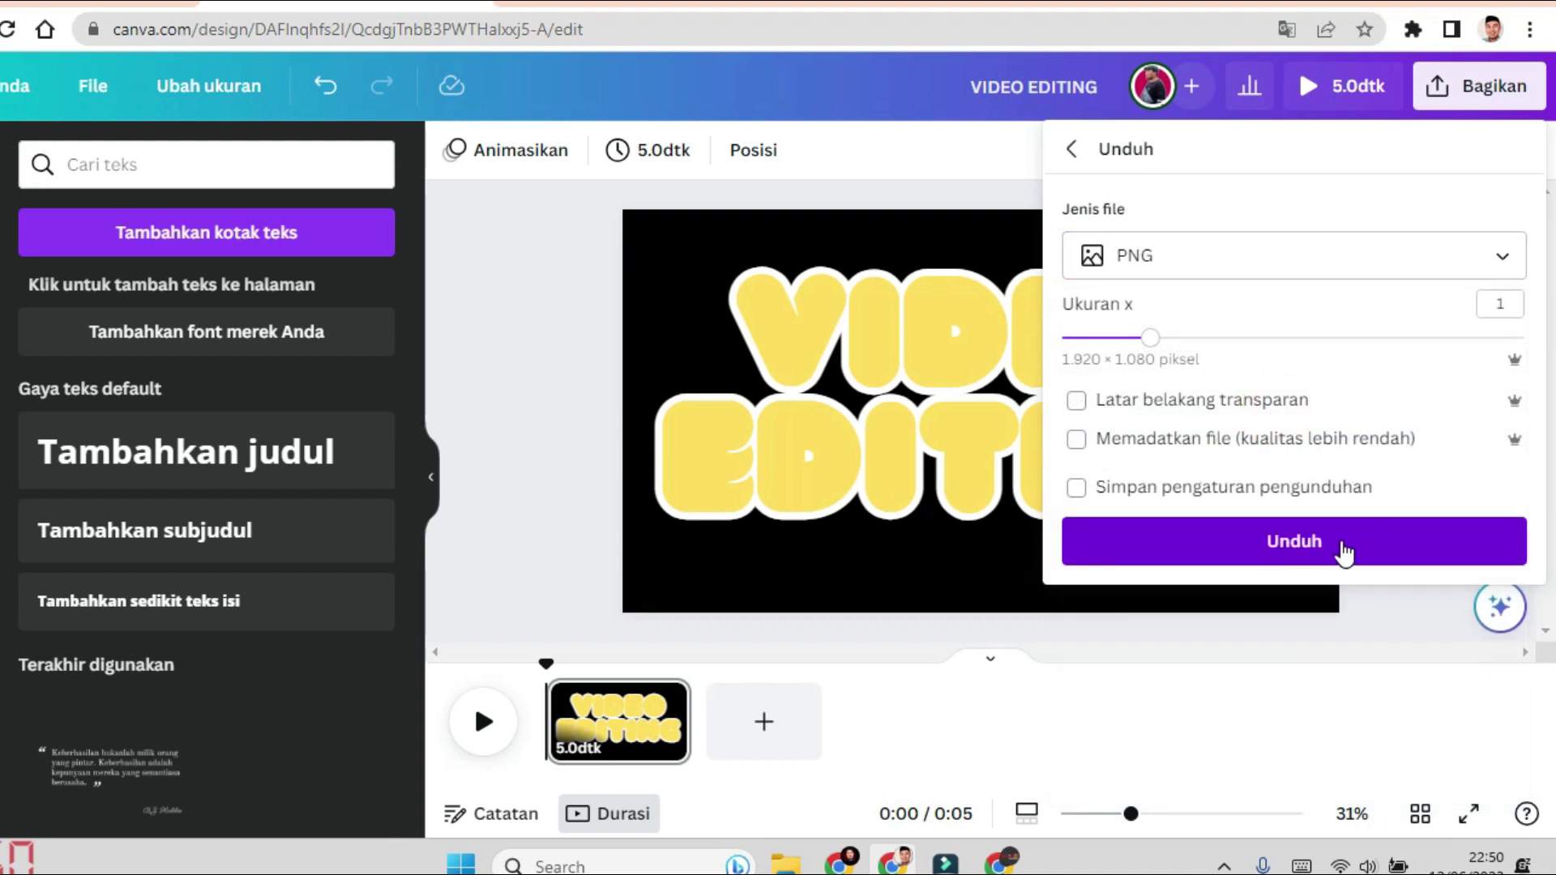
{"action": "left_click", "coordinate": [1342, 551]}
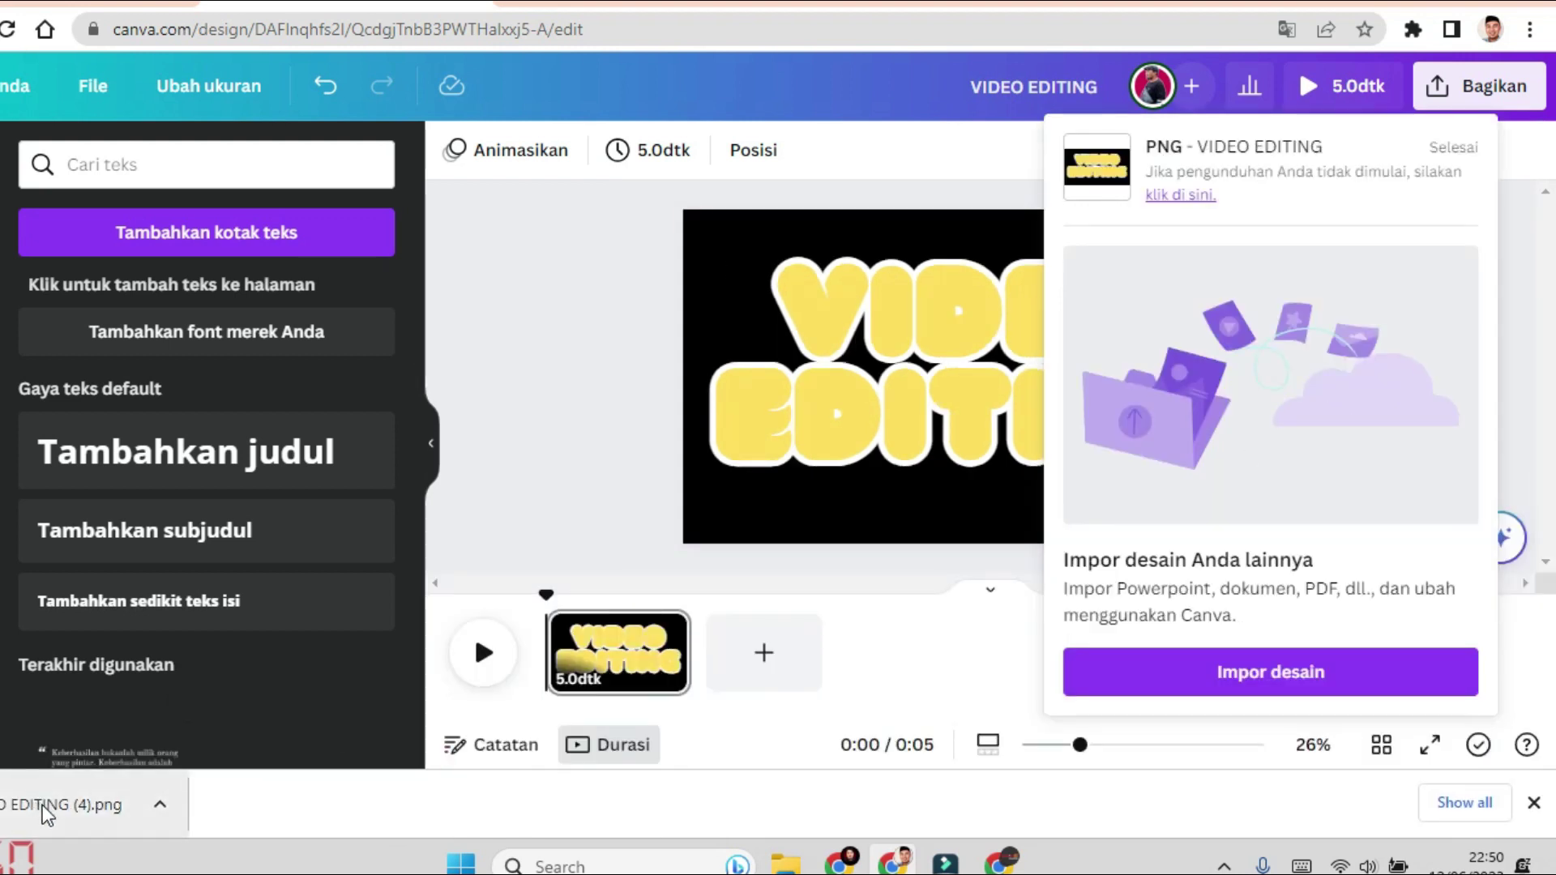
{"action": "left_click", "coordinate": [502, 363]}
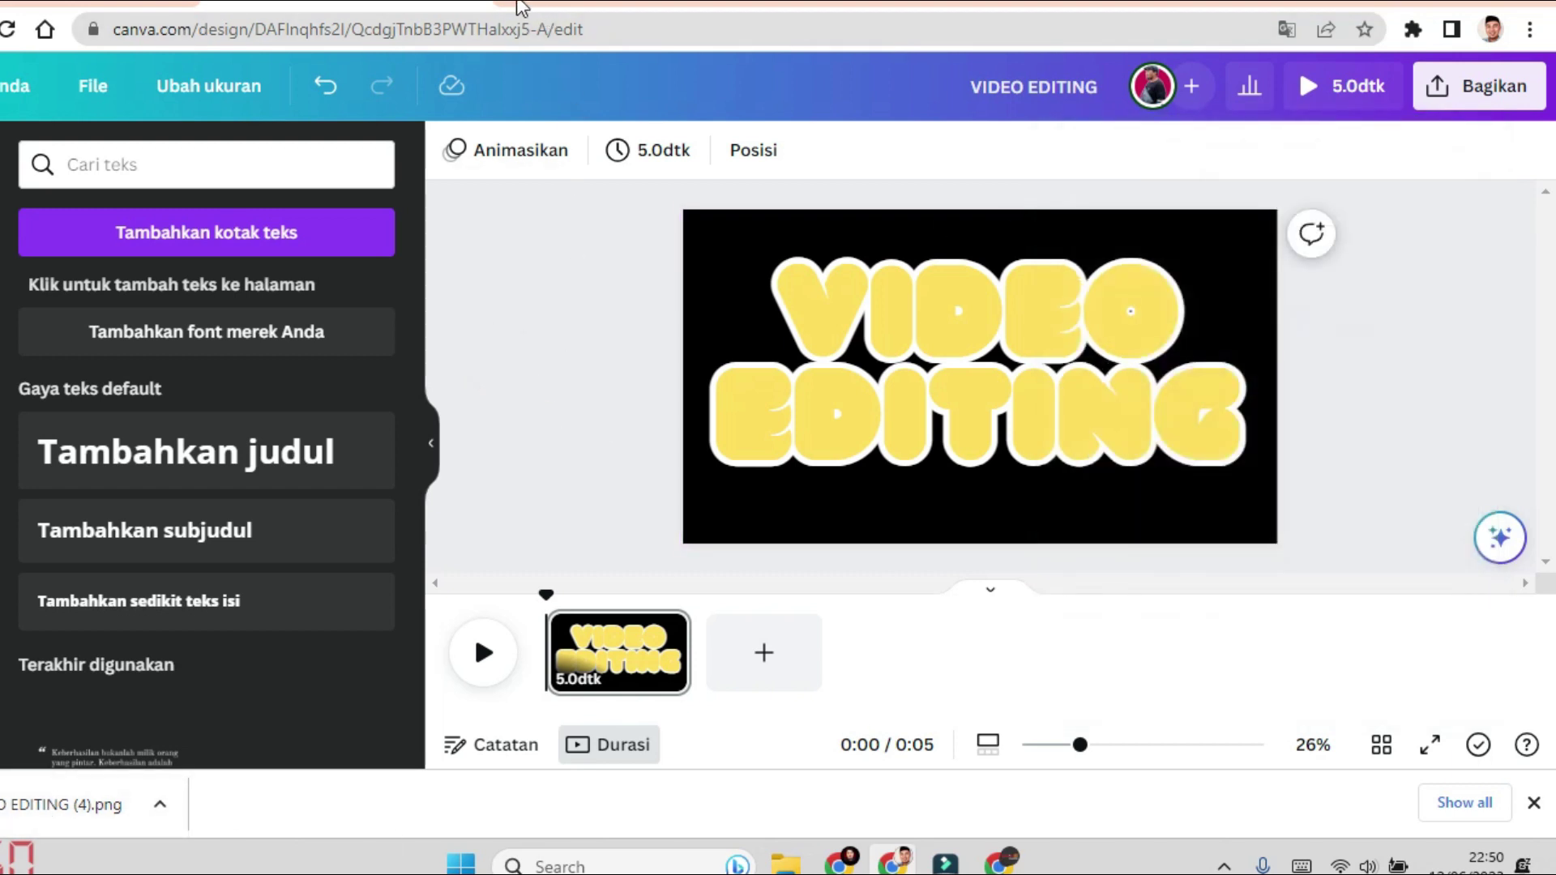
- Search Google for 'PHOTOPEA' in a new browser tab
{"action": "left_click", "coordinate": [522, 8]}
{"action": "left_click", "coordinate": [644, 430]}
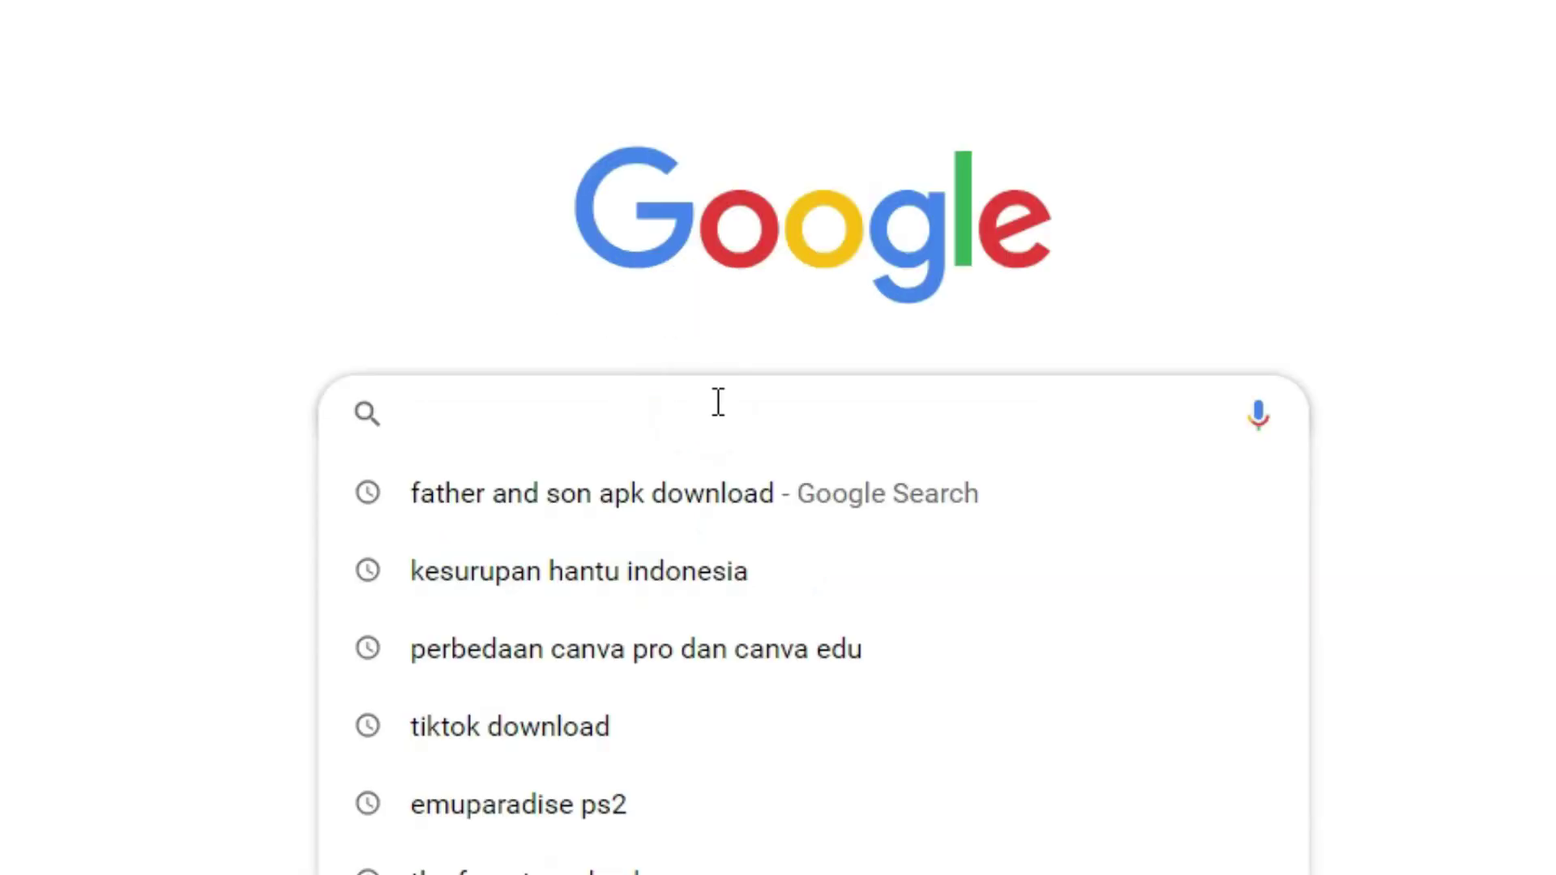
{"action": "type", "text": "PHOTO"}
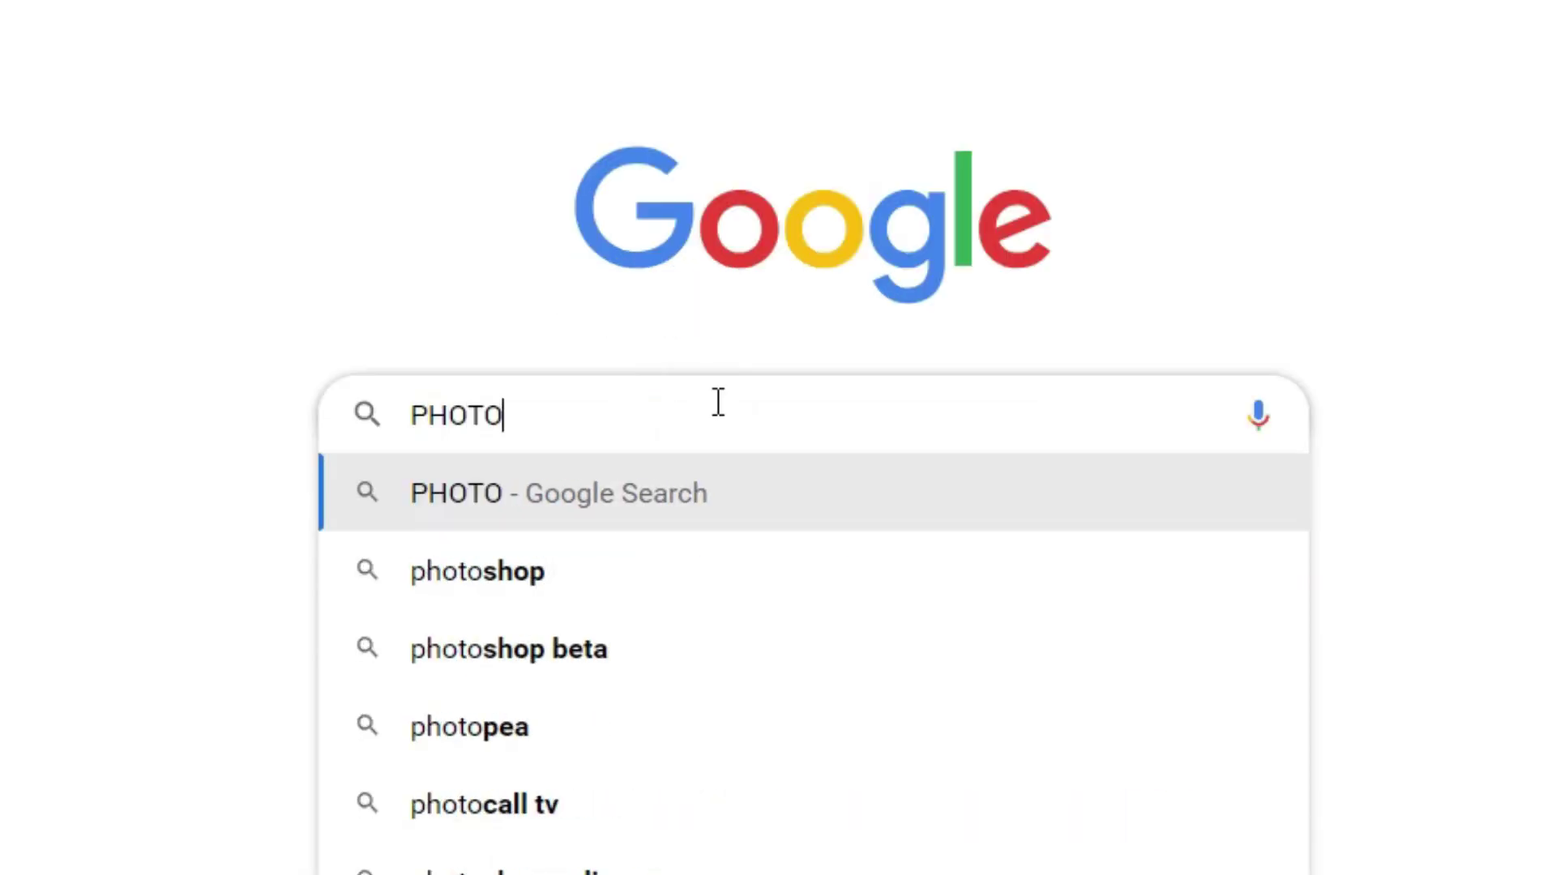
{"action": "type", "text": "PEA"}
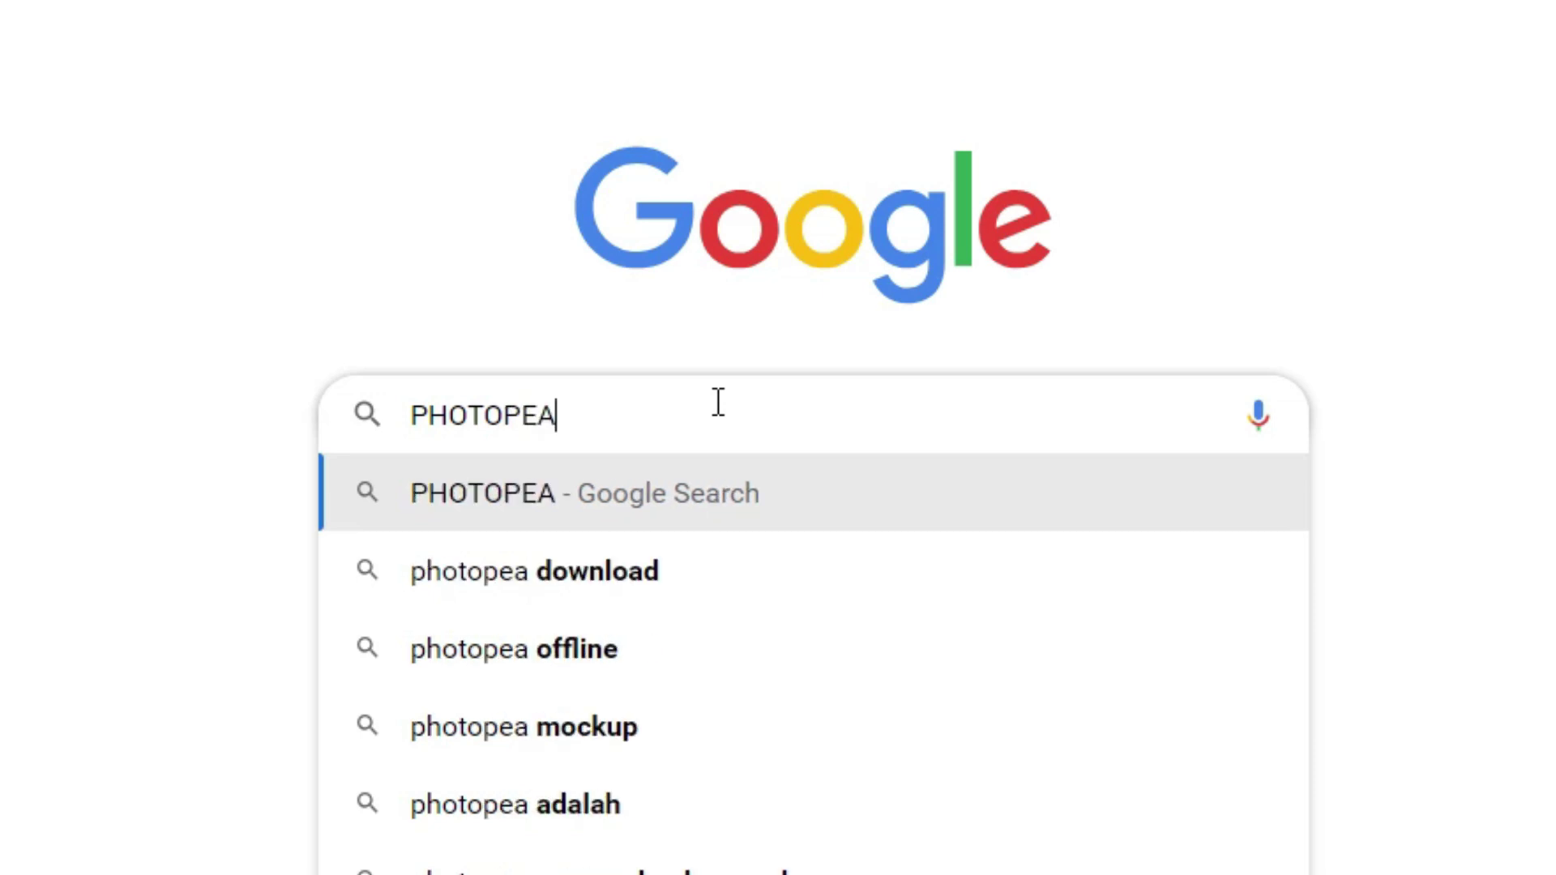
{"action": "key", "text": "Return"}
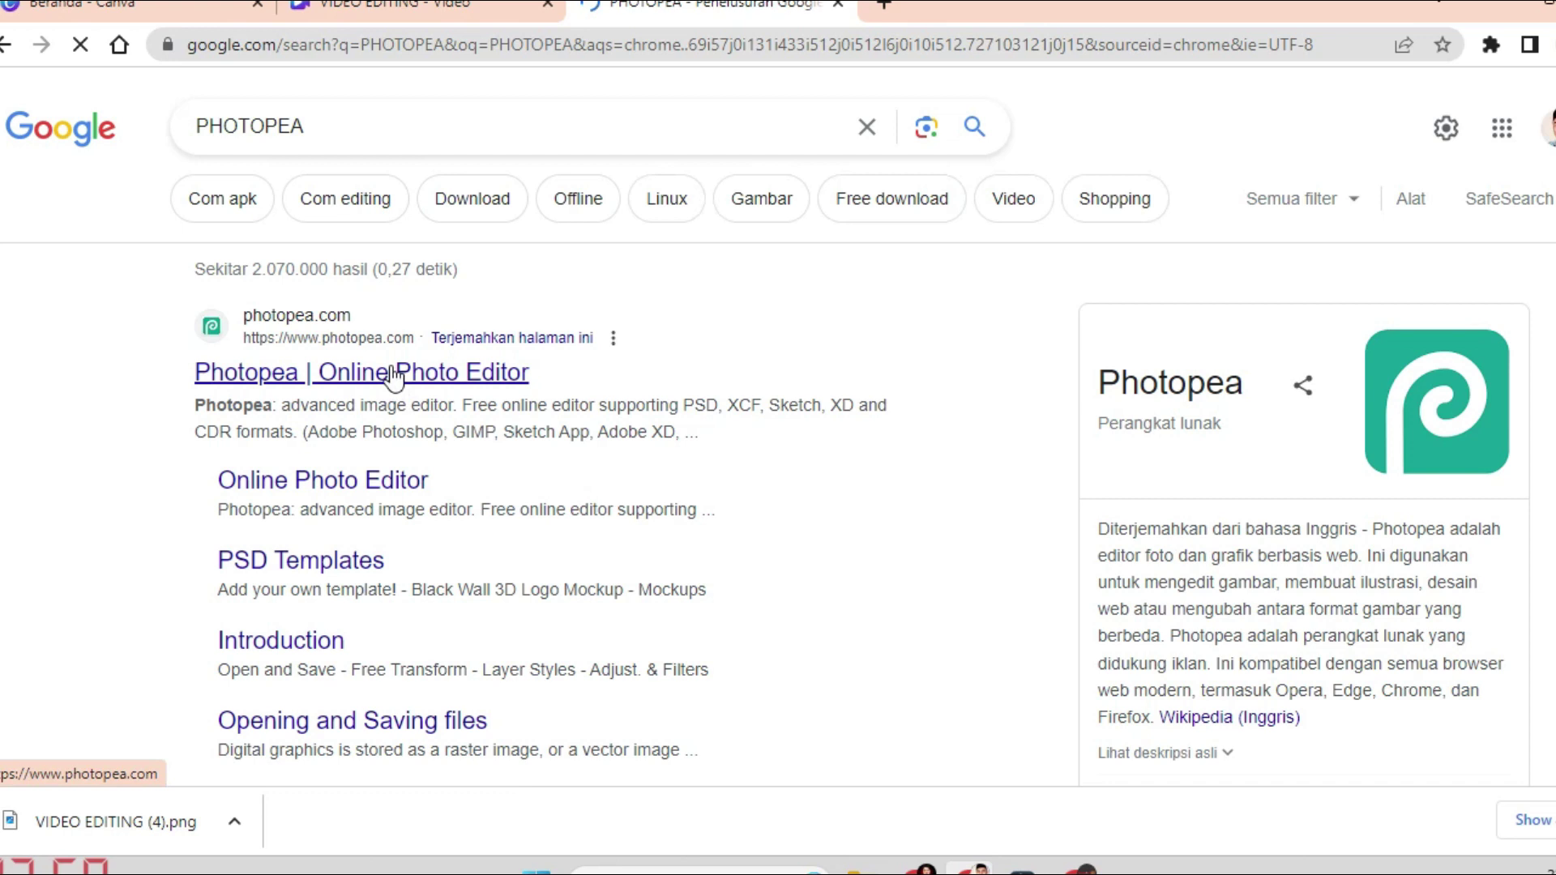
- Open the 'Photopea | Online Photo Editor' result and dismiss its intro splash
{"action": "left_click", "coordinate": [394, 375]}
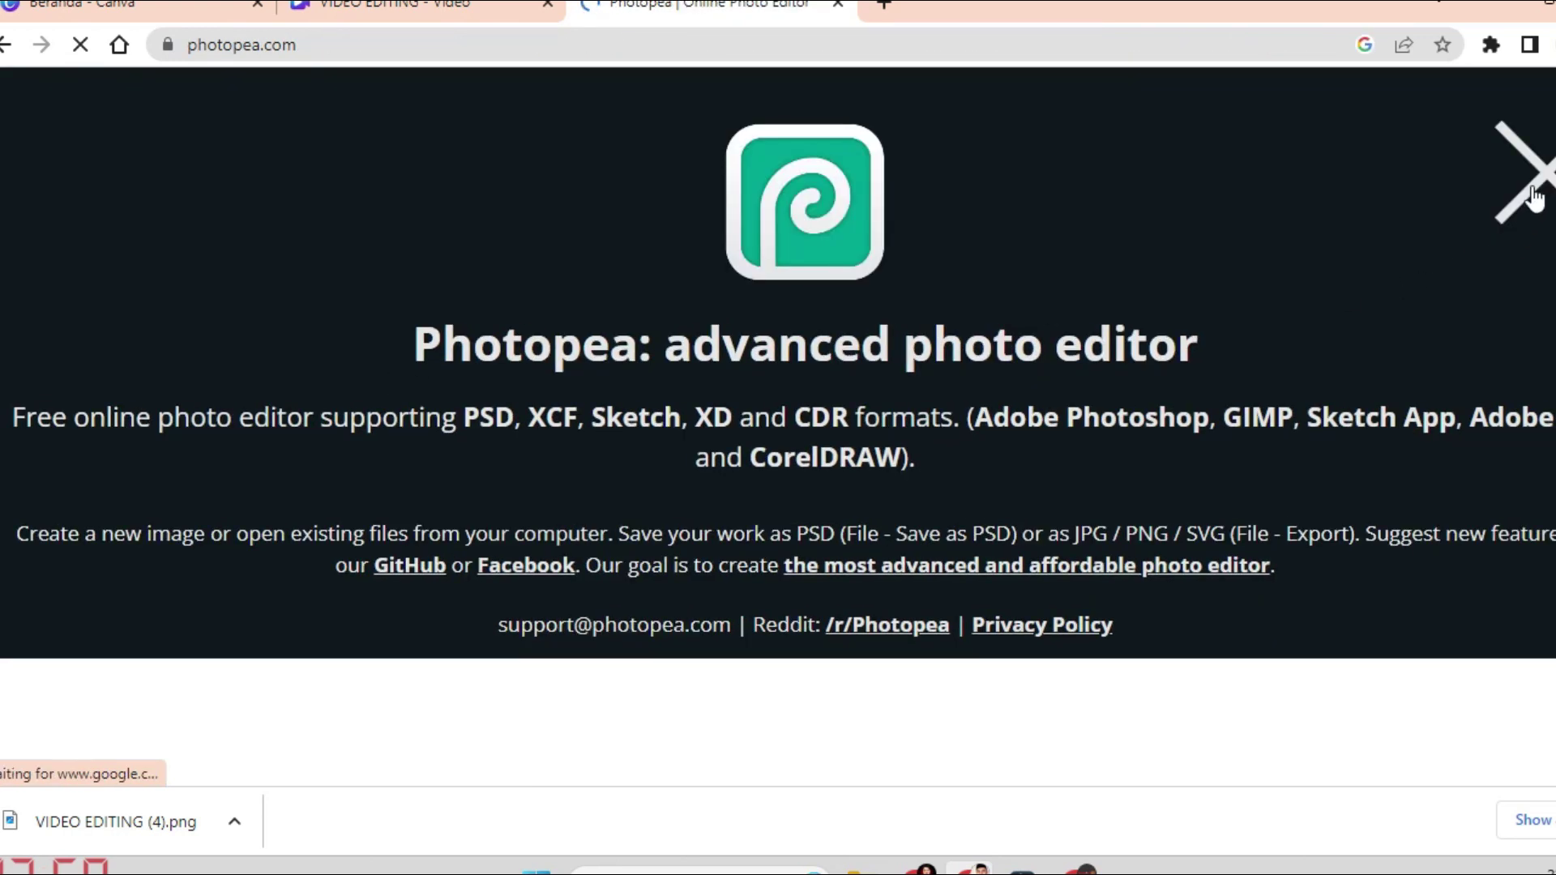
{"action": "left_click", "coordinate": [1534, 197]}
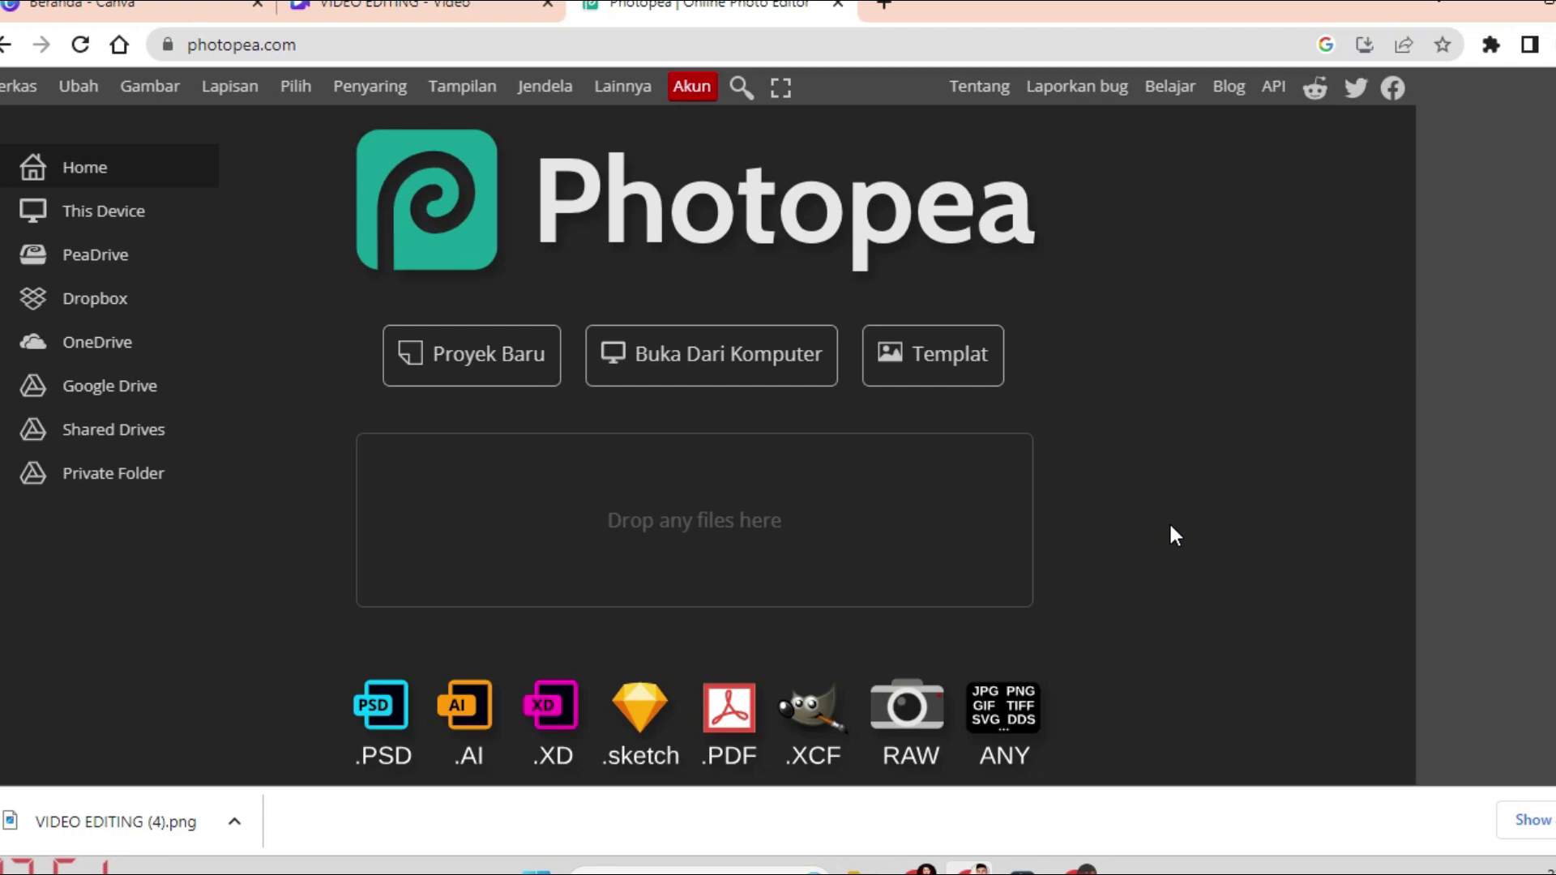
- Open 'VIDEO EDITING (4)' from the Downloads folder in Photopea
{"action": "left_click", "coordinate": [710, 359]}
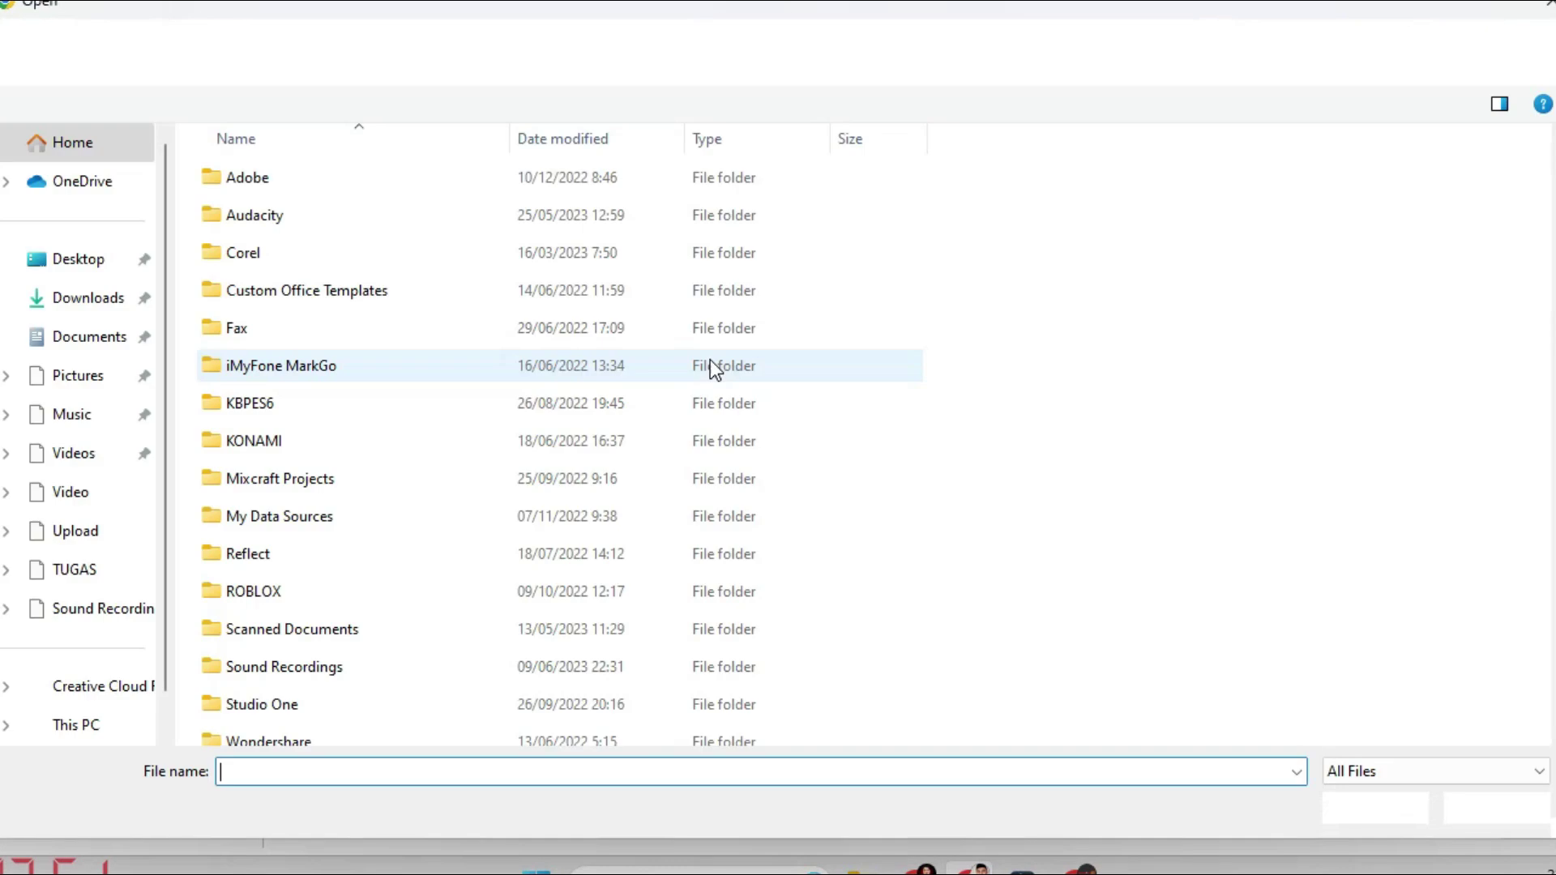
{"action": "left_click", "coordinate": [127, 301]}
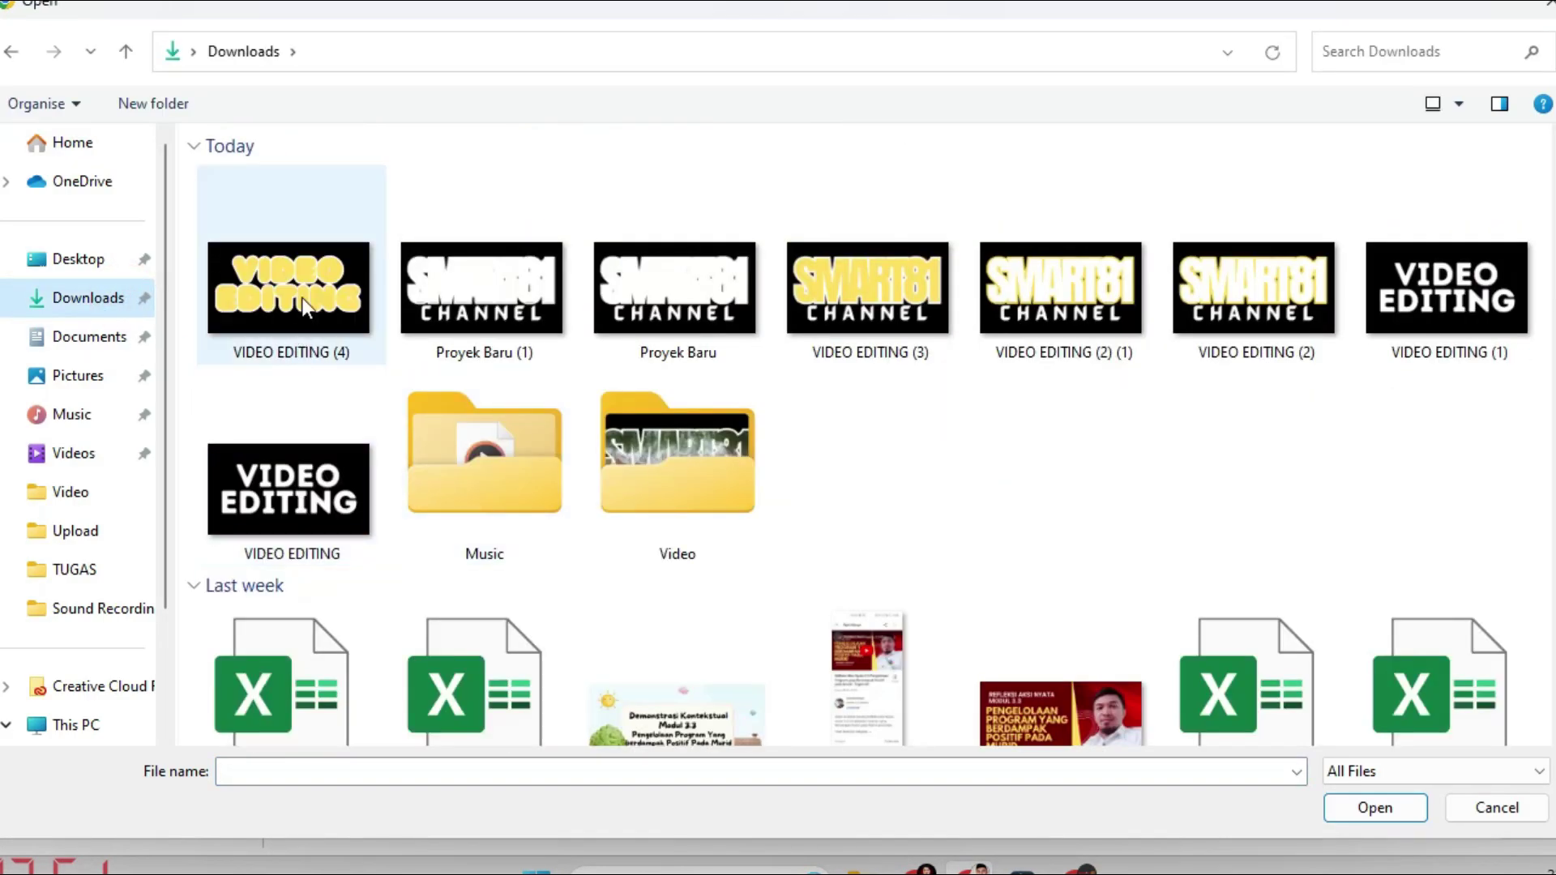
{"action": "left_click", "coordinate": [294, 313]}
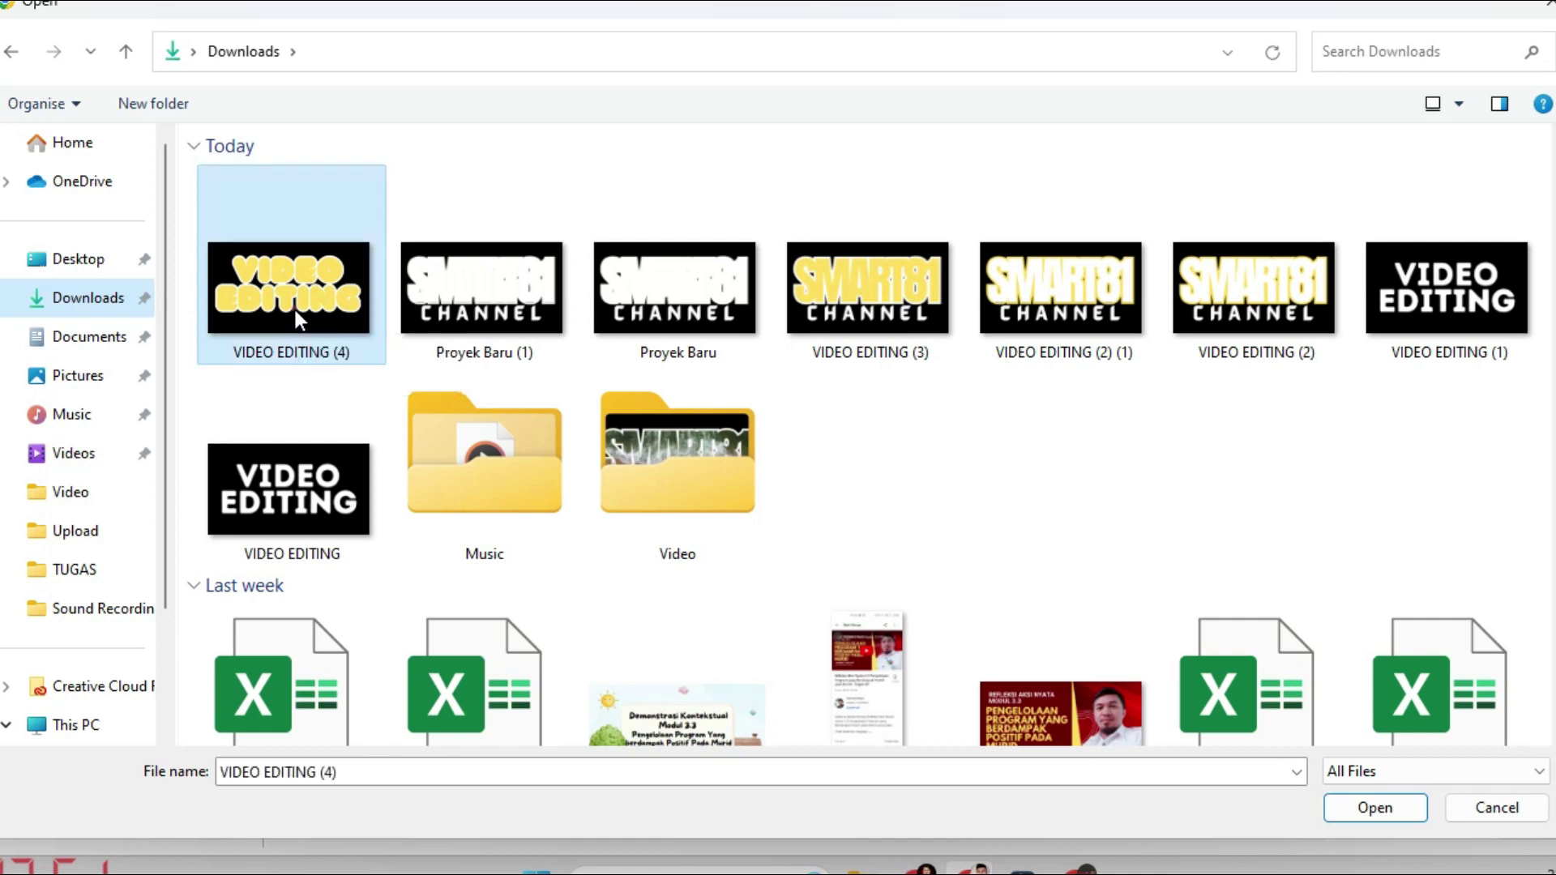
{"action": "left_click", "coordinate": [1354, 807]}
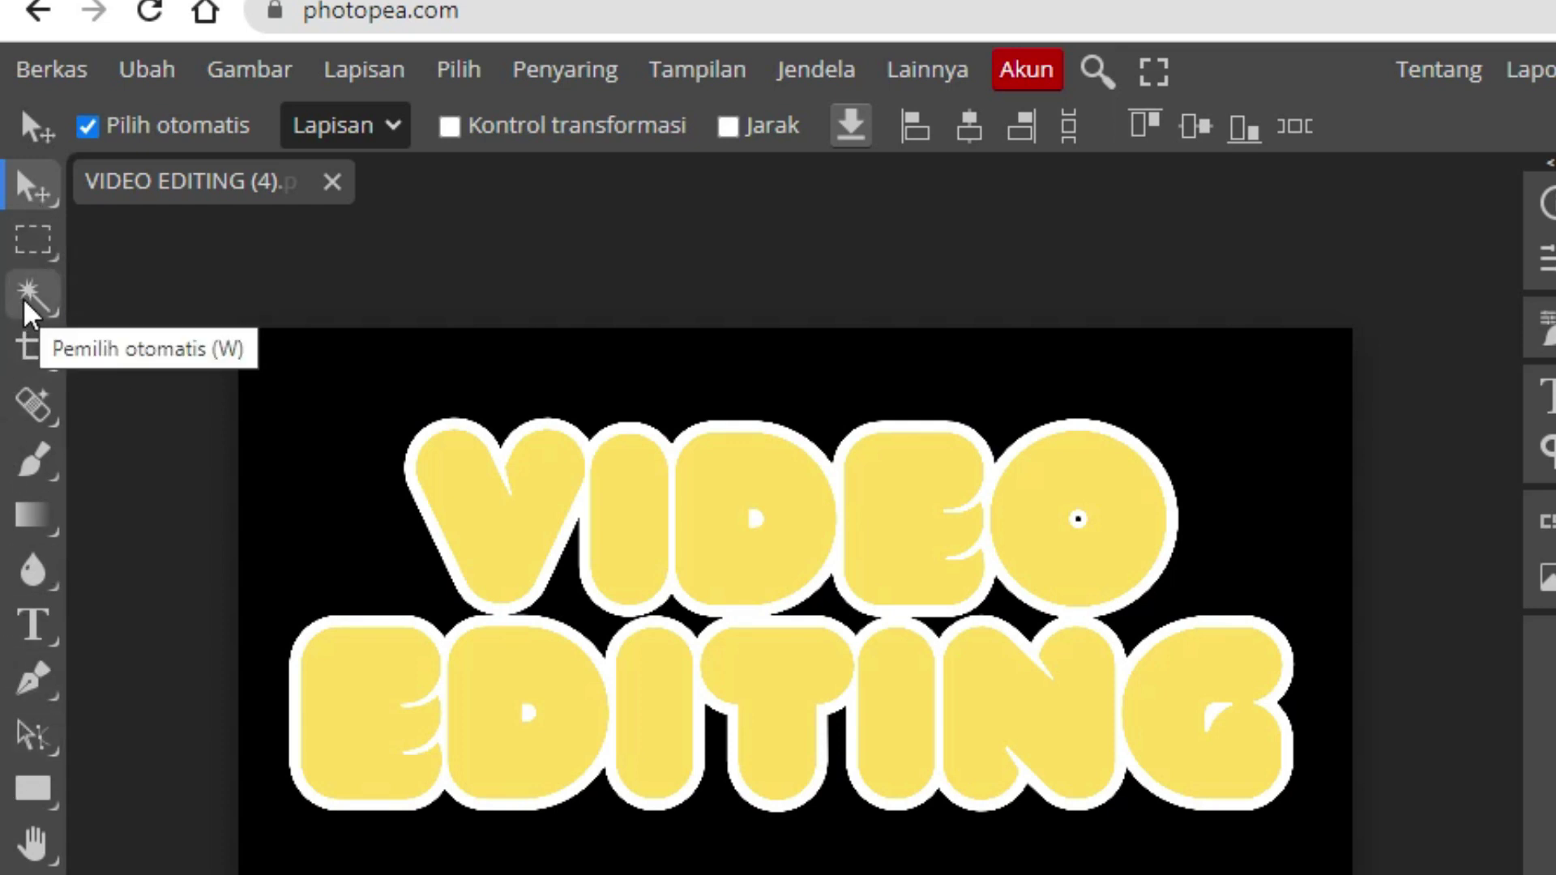
- Magic-wand select the yellow interiors of the letters V, I, D, E, O
{"action": "left_click", "coordinate": [36, 296]}
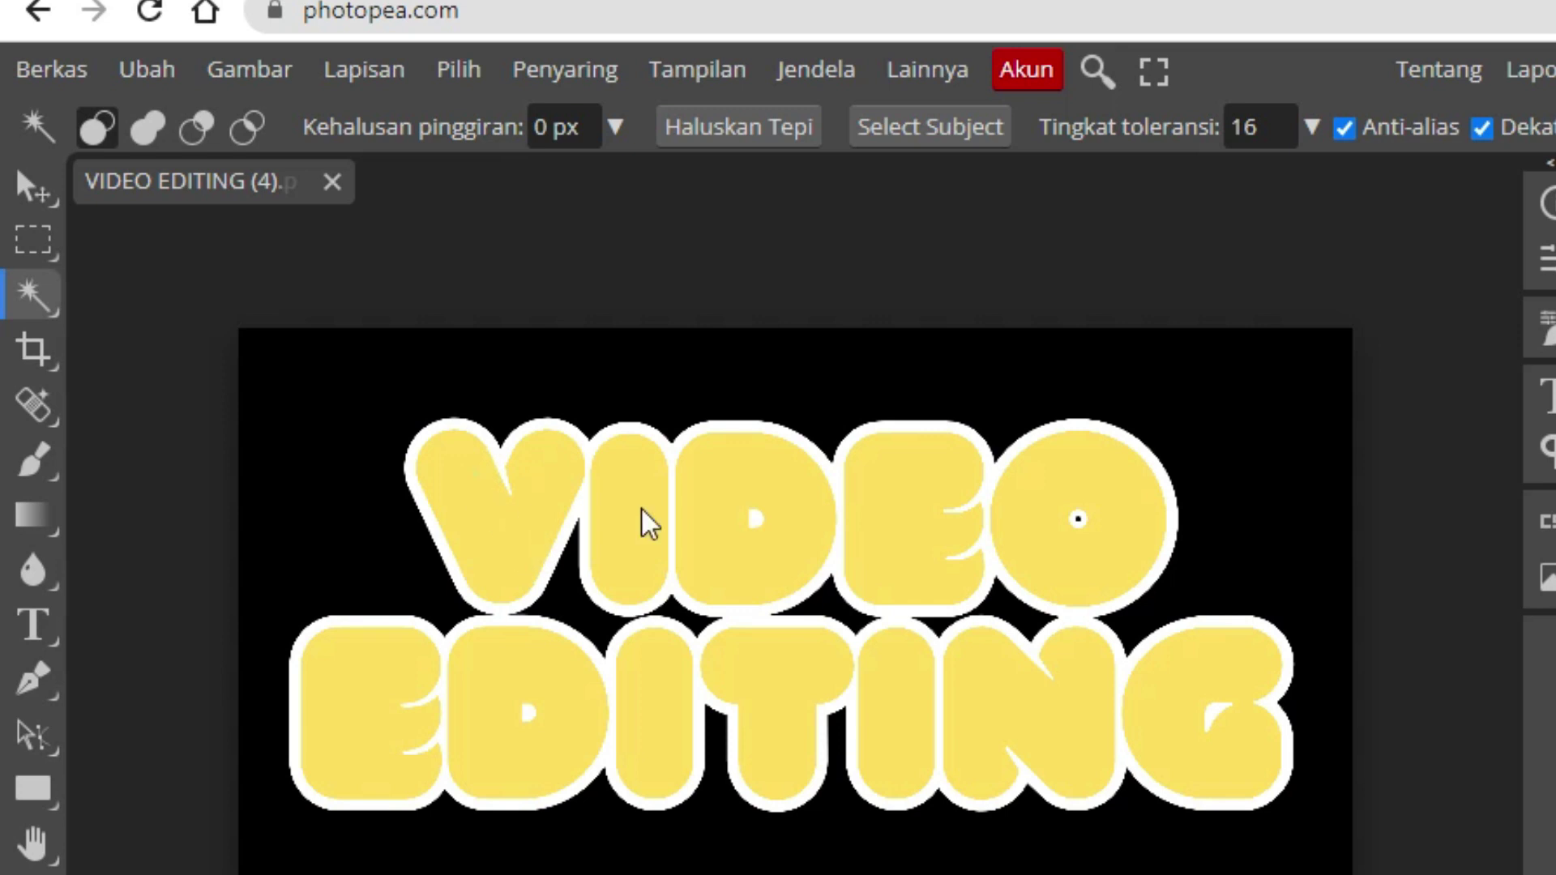
{"action": "left_click", "coordinate": [474, 530]}
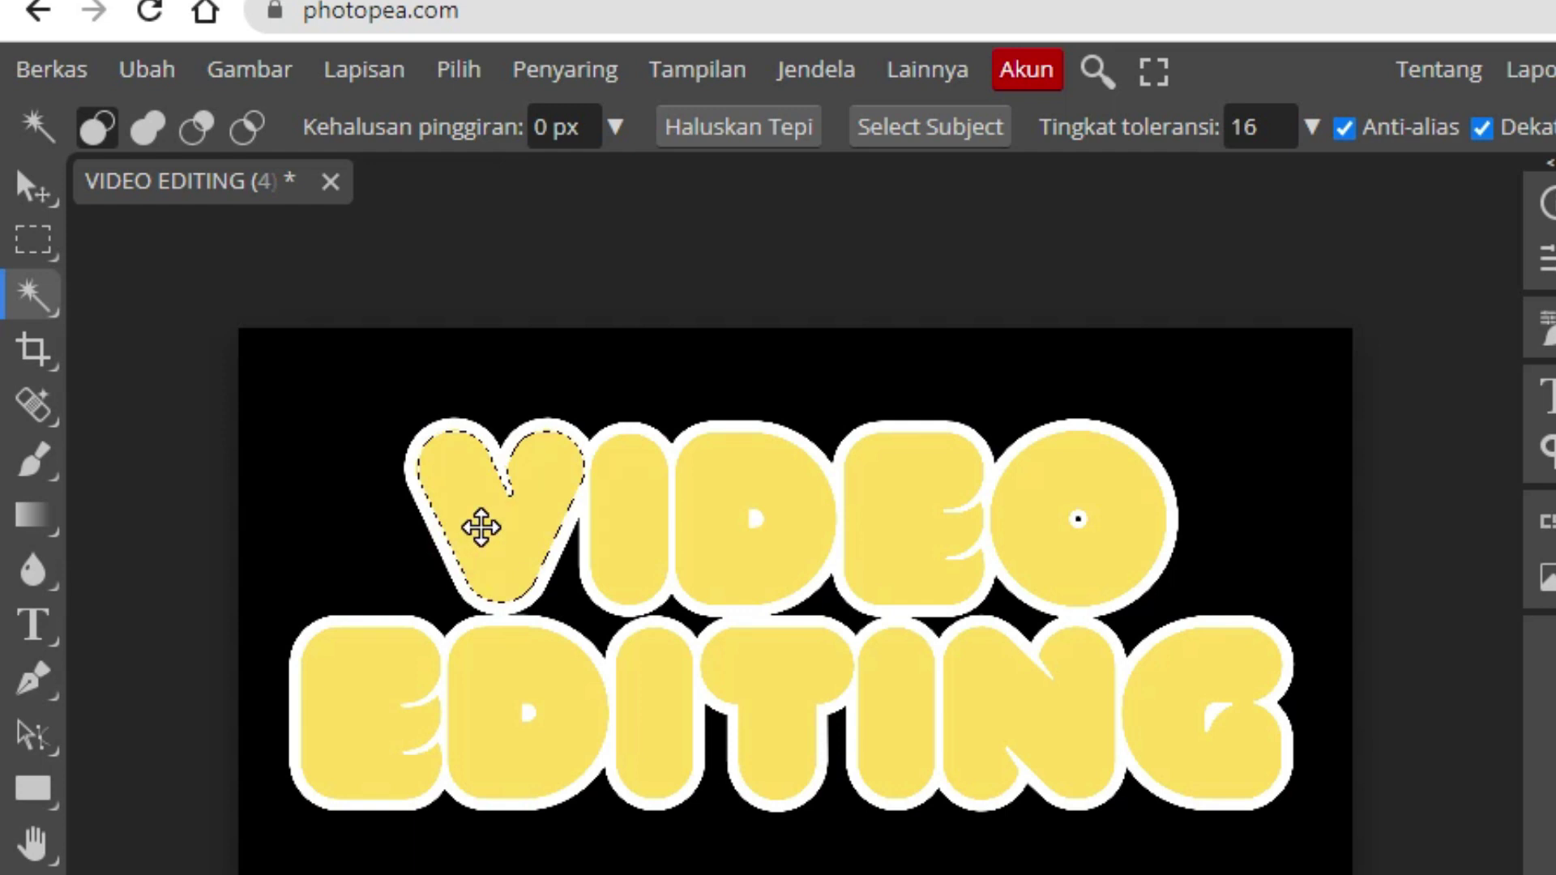
{"action": "key", "text": "shift"}
{"action": "left_click", "coordinate": [645, 544]}
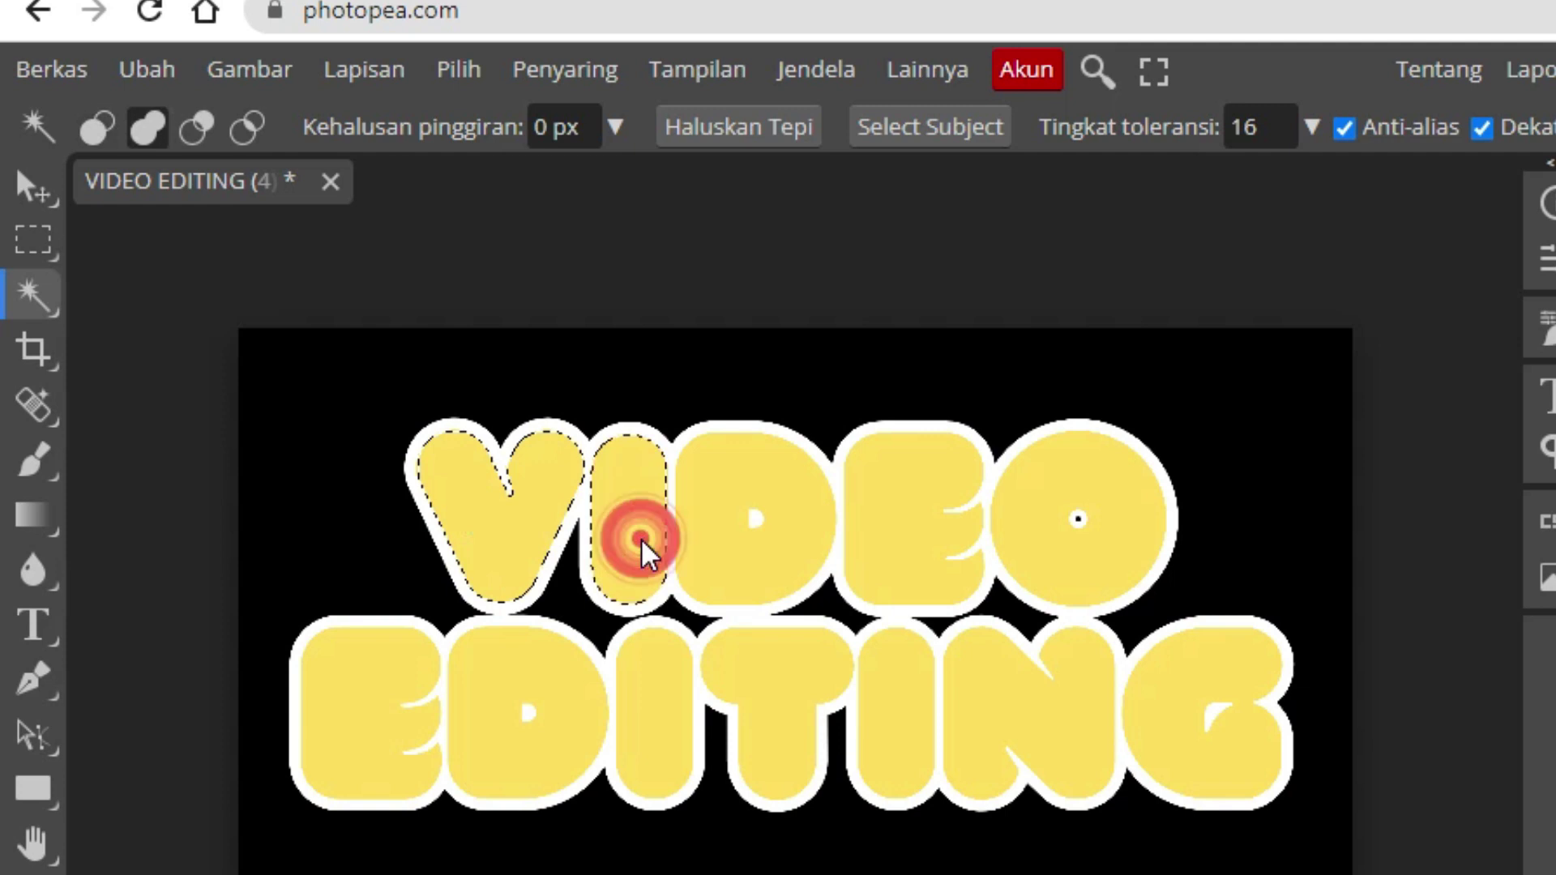
{"action": "left_click", "coordinate": [792, 482]}
{"action": "left_click", "coordinate": [928, 484]}
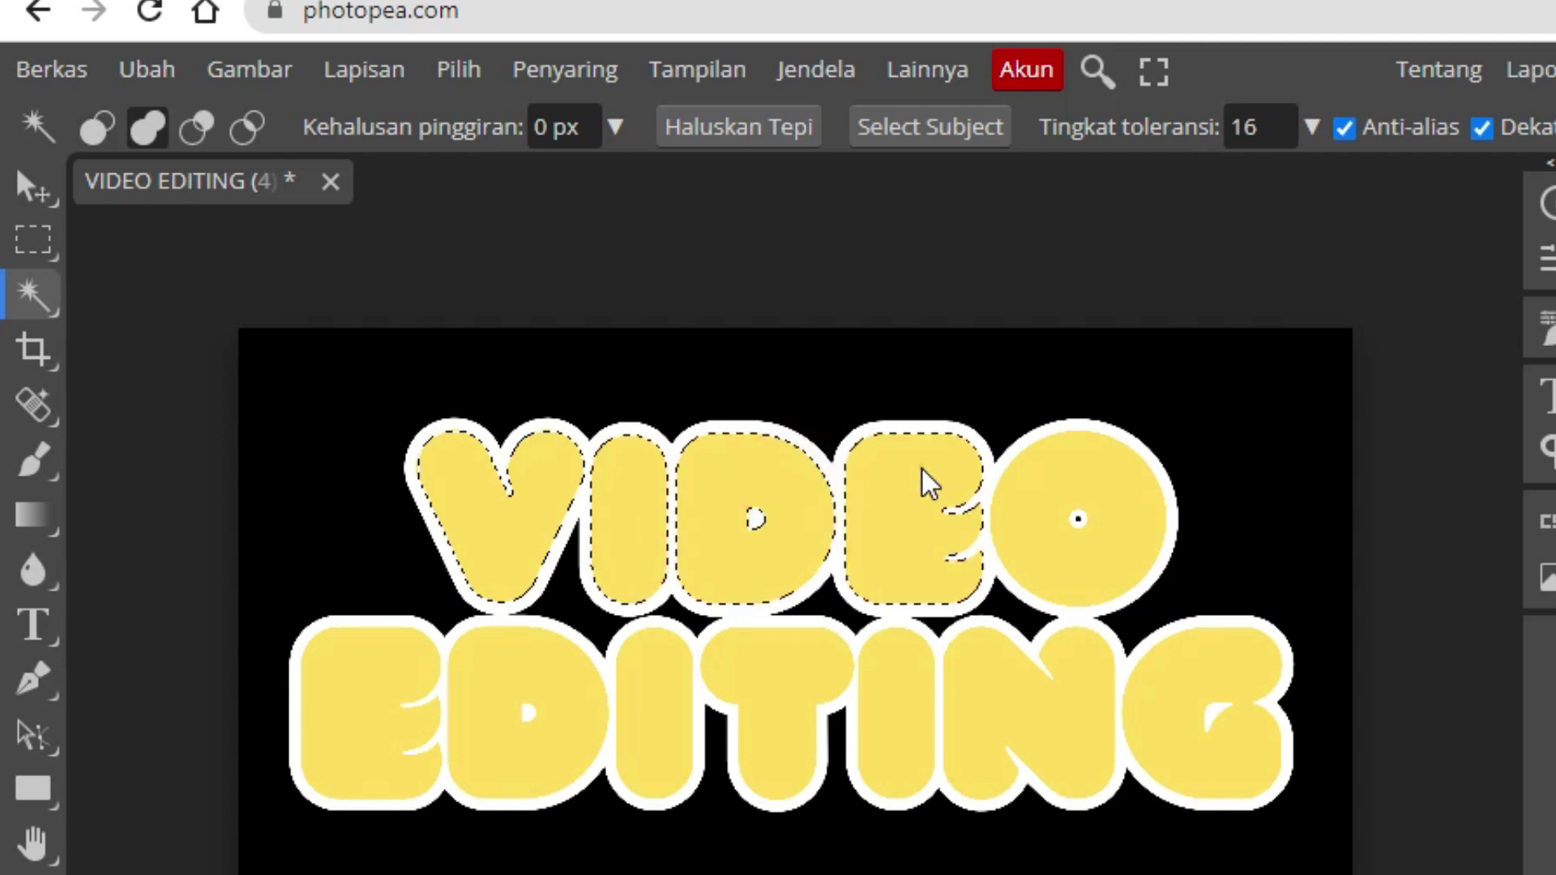
{"action": "left_click", "coordinate": [1075, 484]}
- Add the EDITING letters' yellow interiors to the selection and delete the fill
{"action": "left_click", "coordinate": [1164, 681]}
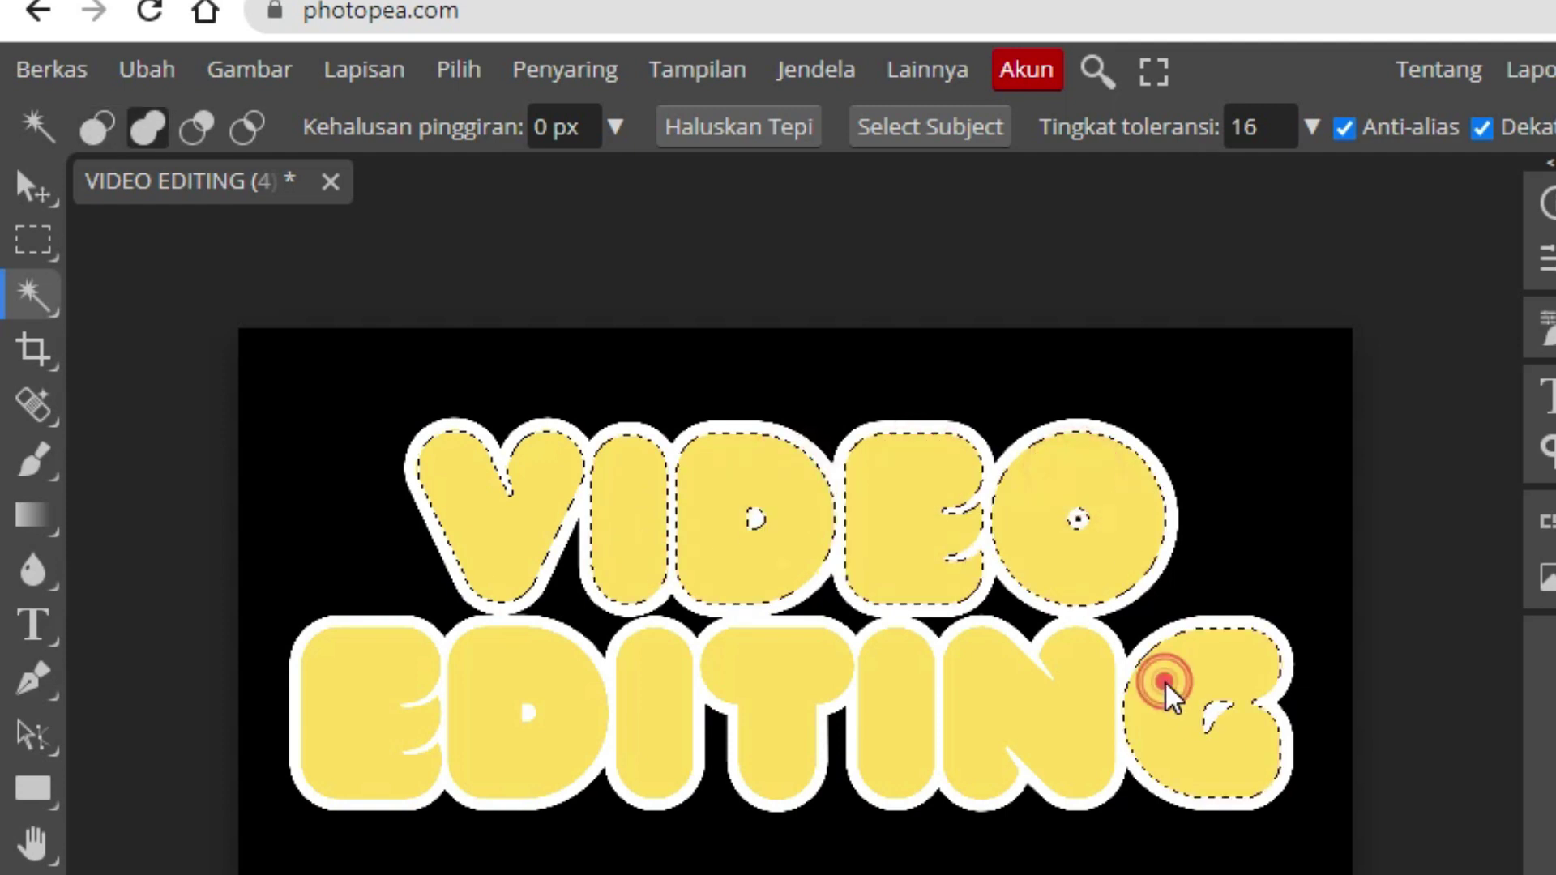
{"action": "left_click", "coordinate": [1076, 707]}
{"action": "left_click", "coordinate": [891, 709]}
{"action": "left_click", "coordinate": [778, 666]}
{"action": "left_click", "coordinate": [656, 670]}
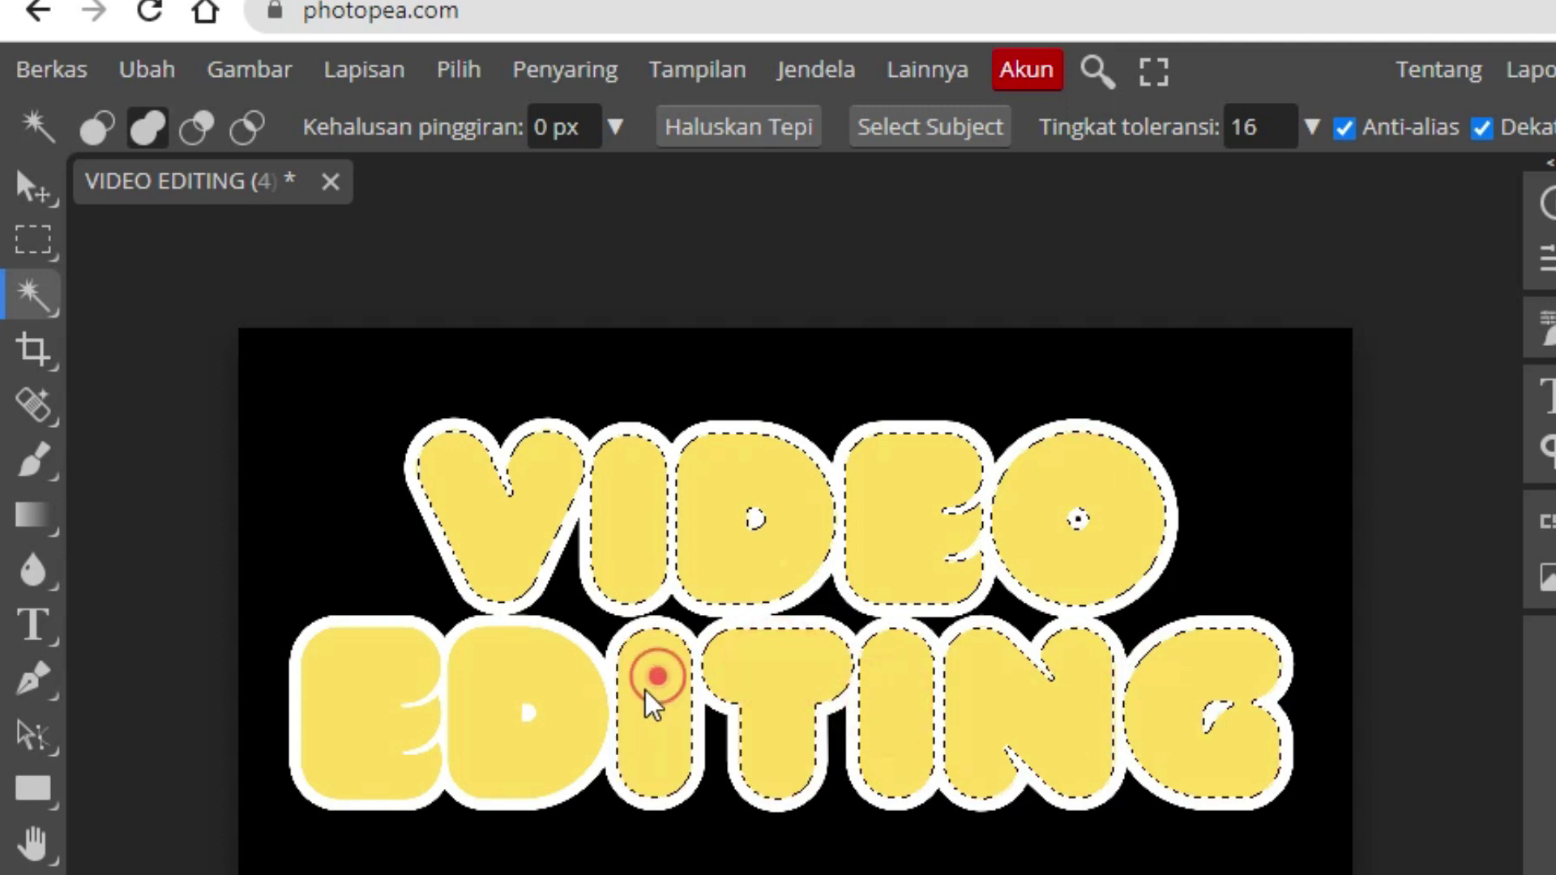
{"action": "left_click", "coordinate": [513, 666]}
{"action": "left_click", "coordinate": [351, 656]}
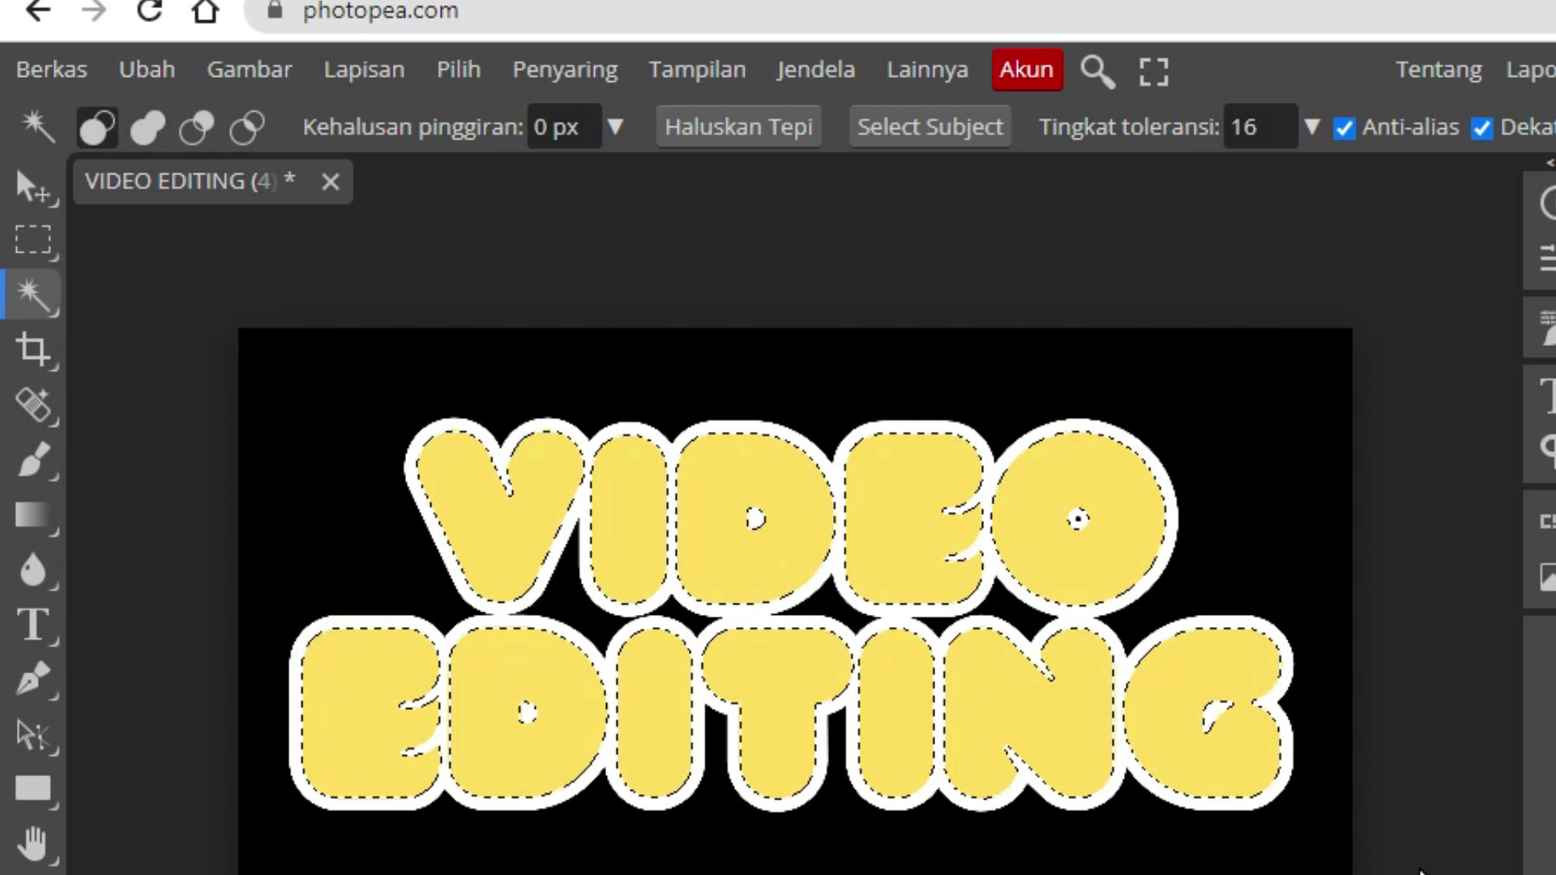
{"action": "key", "text": "Delete"}
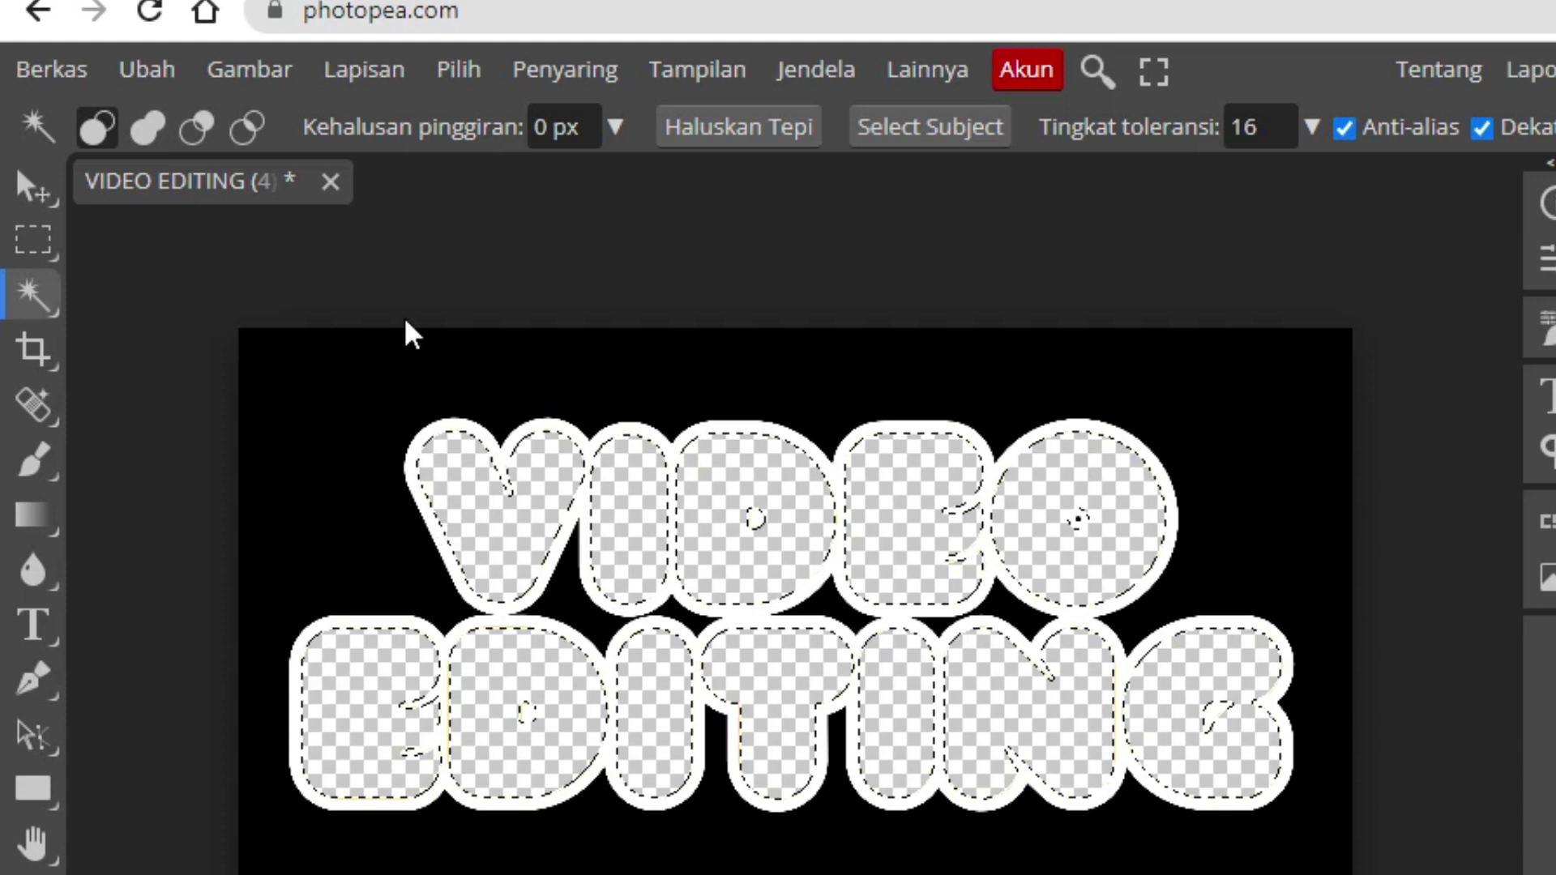
- Export the hollow-letter title from Photopea as VIDEO EDITING (4).png and open the download
{"action": "left_click", "coordinate": [54, 70]}
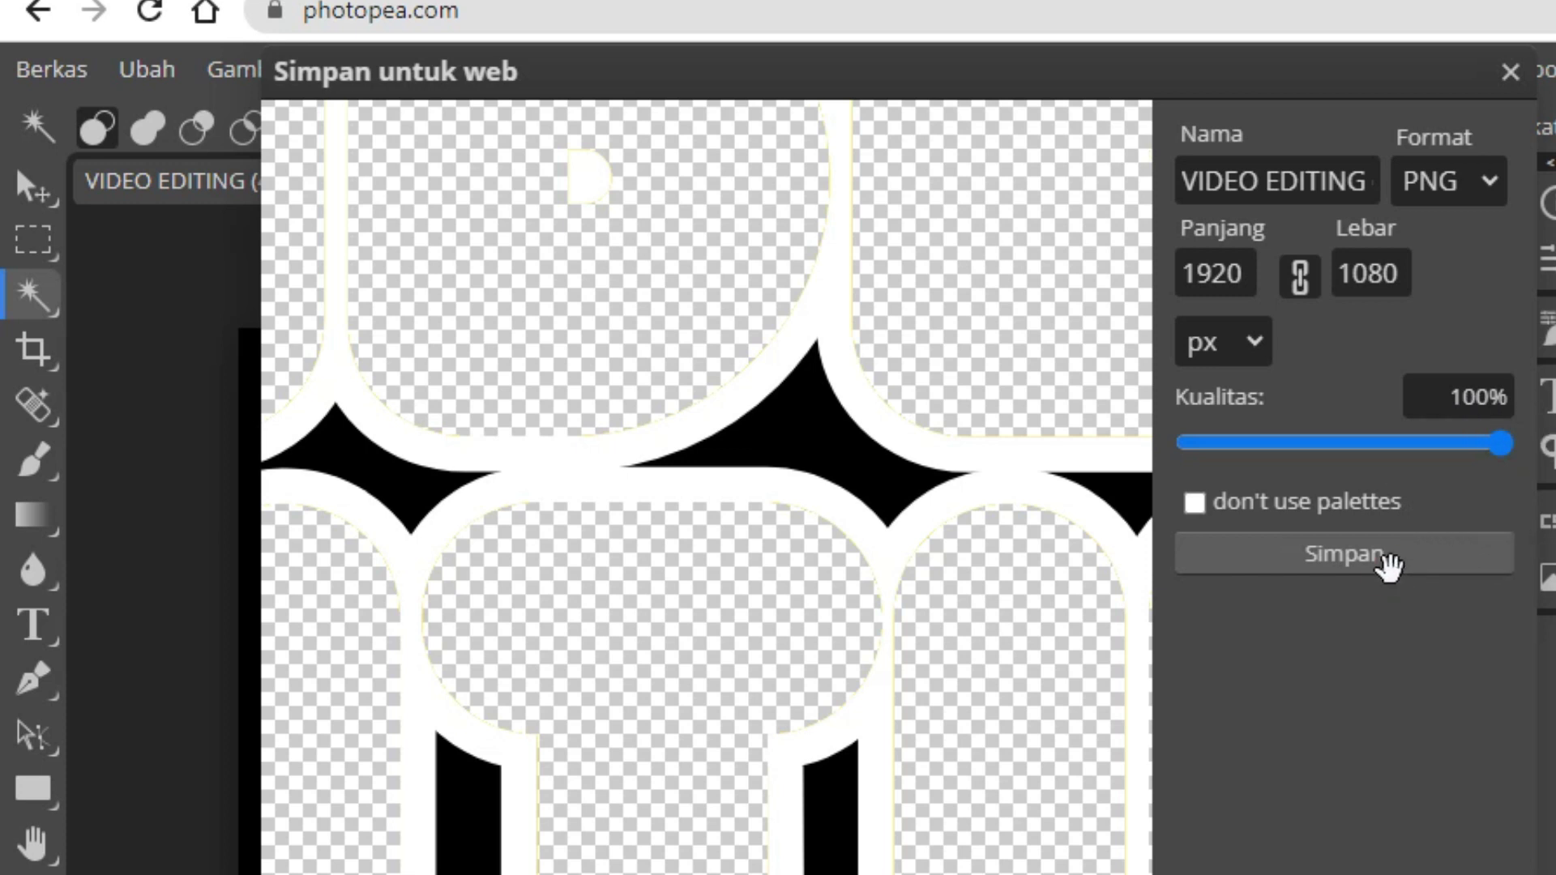
{"action": "left_click", "coordinate": [1388, 565]}
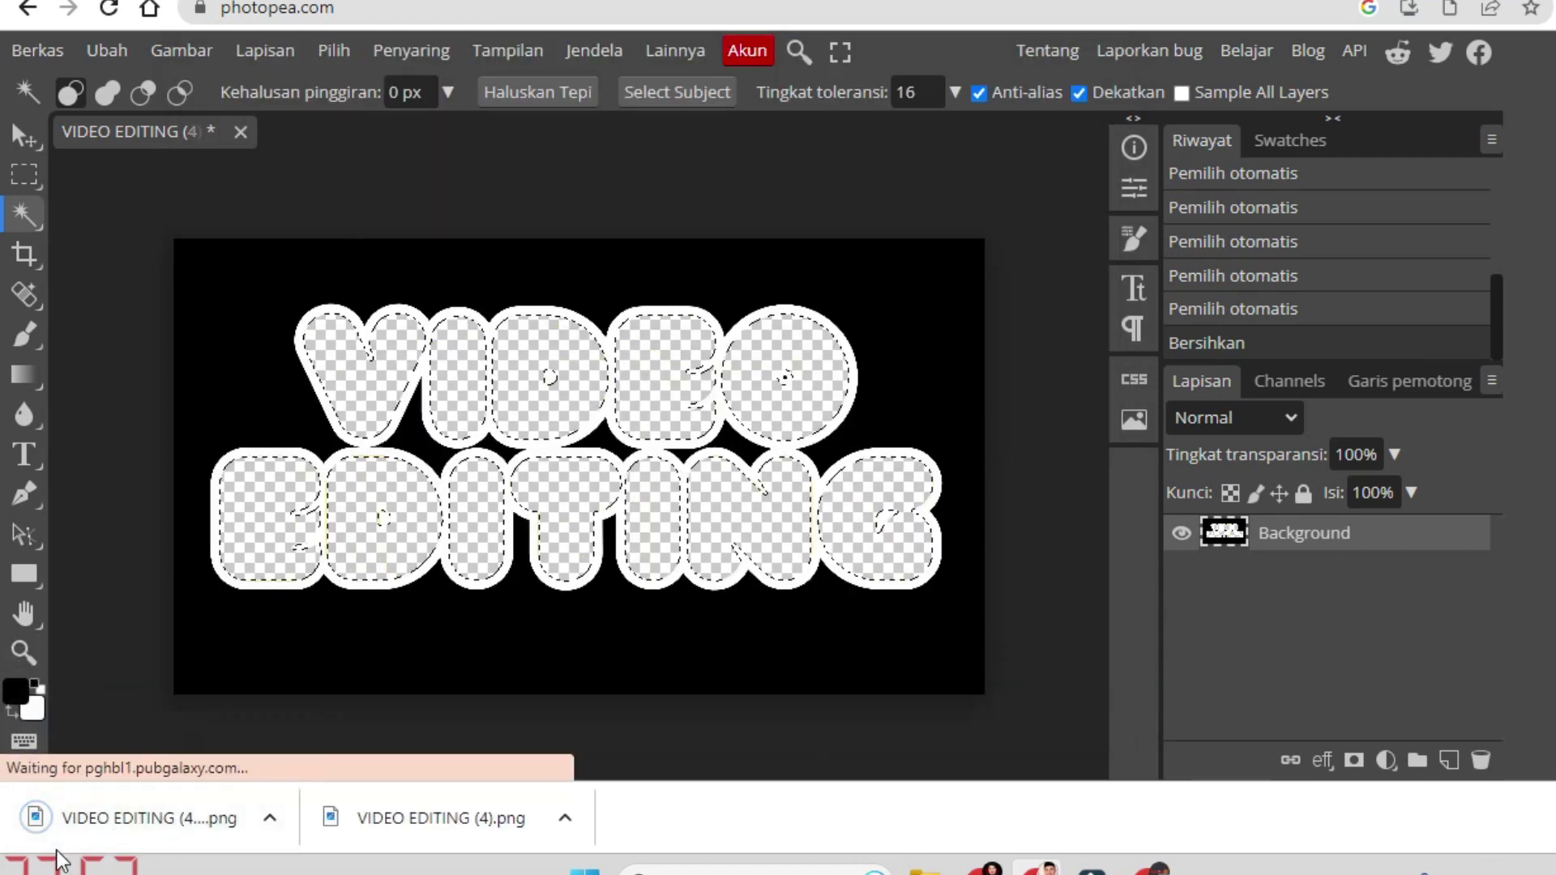
{"action": "left_click", "coordinate": [209, 835]}
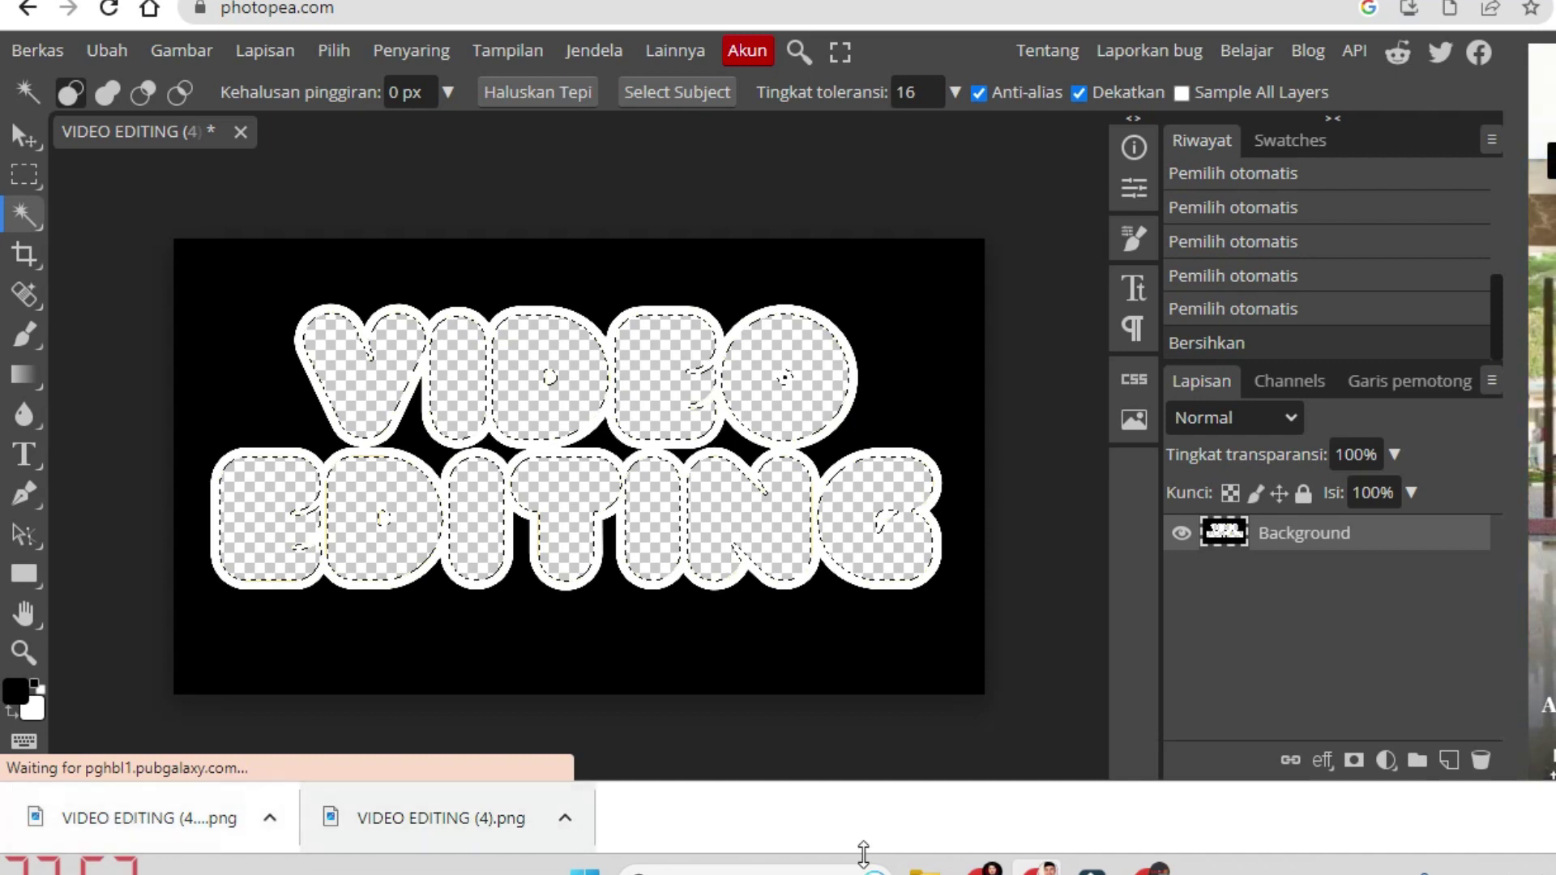
- Delete the yellow VIDEO EDITING text in Canva, leaving the plain black page
{"action": "key", "text": "ctrl+Tab"}
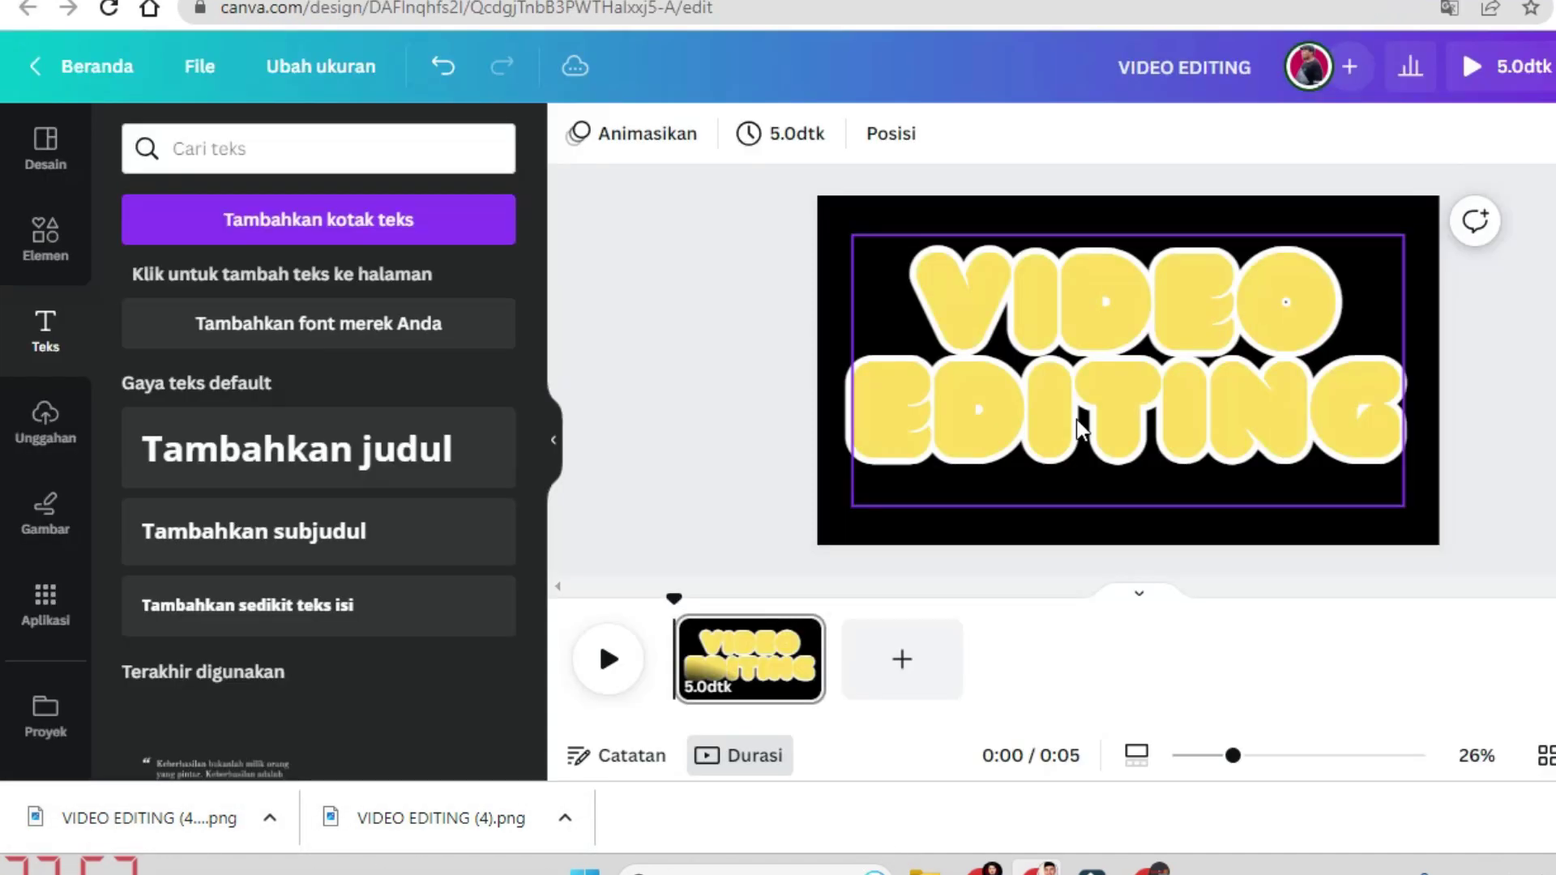
{"action": "left_click", "coordinate": [1227, 310]}
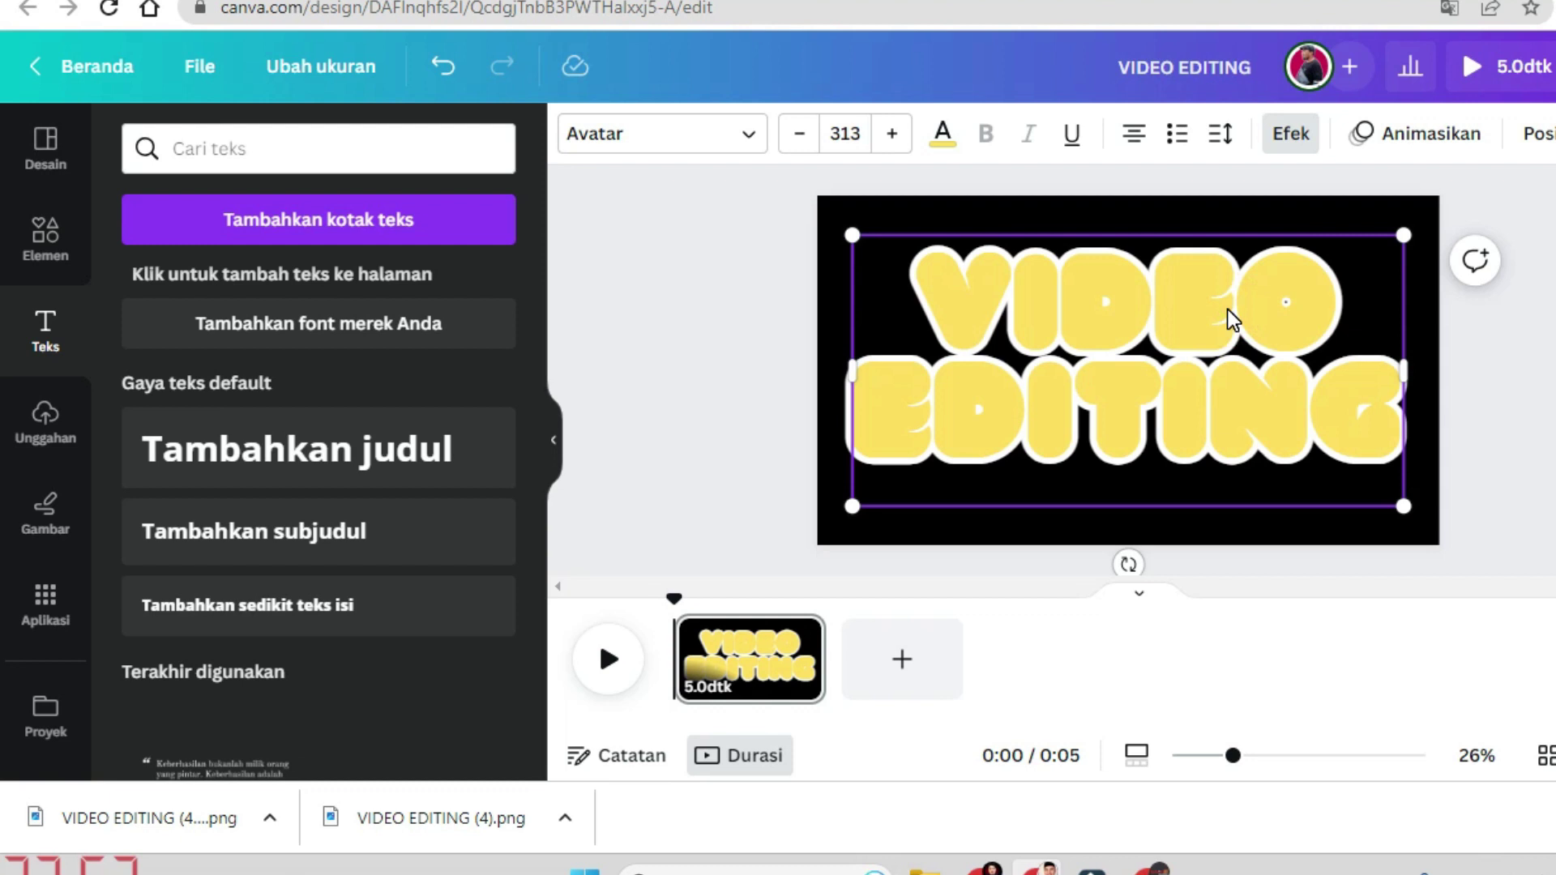
{"action": "key", "text": "Delete"}
{"action": "left_click", "coordinate": [1192, 324]}
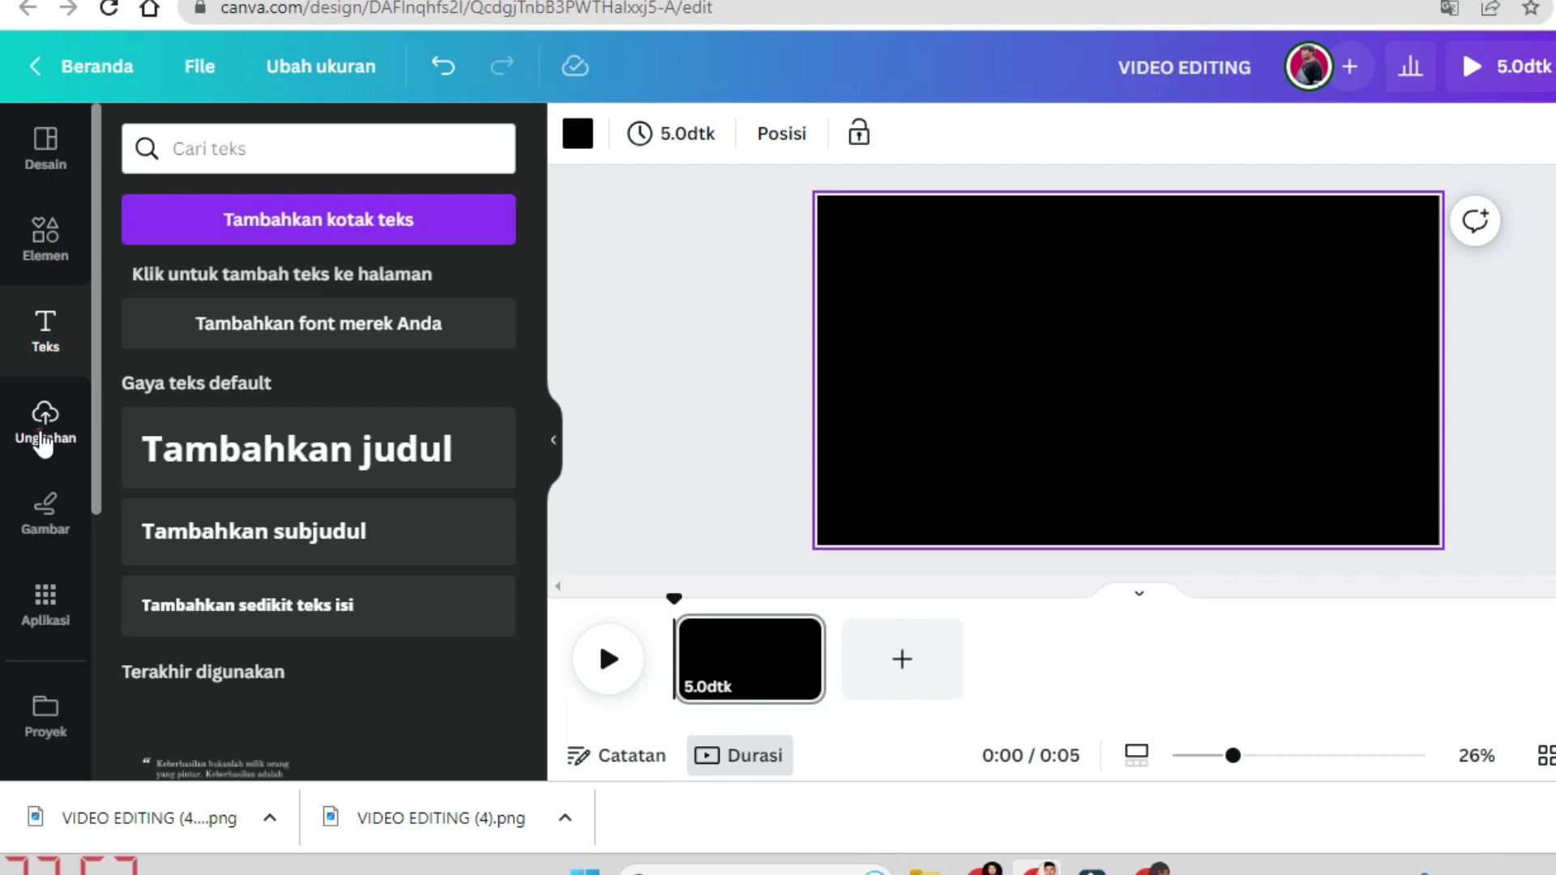
- Upload the exported VIDEO EDITING (4) (1) image to Canva's uploads
{"action": "left_click", "coordinate": [44, 442]}
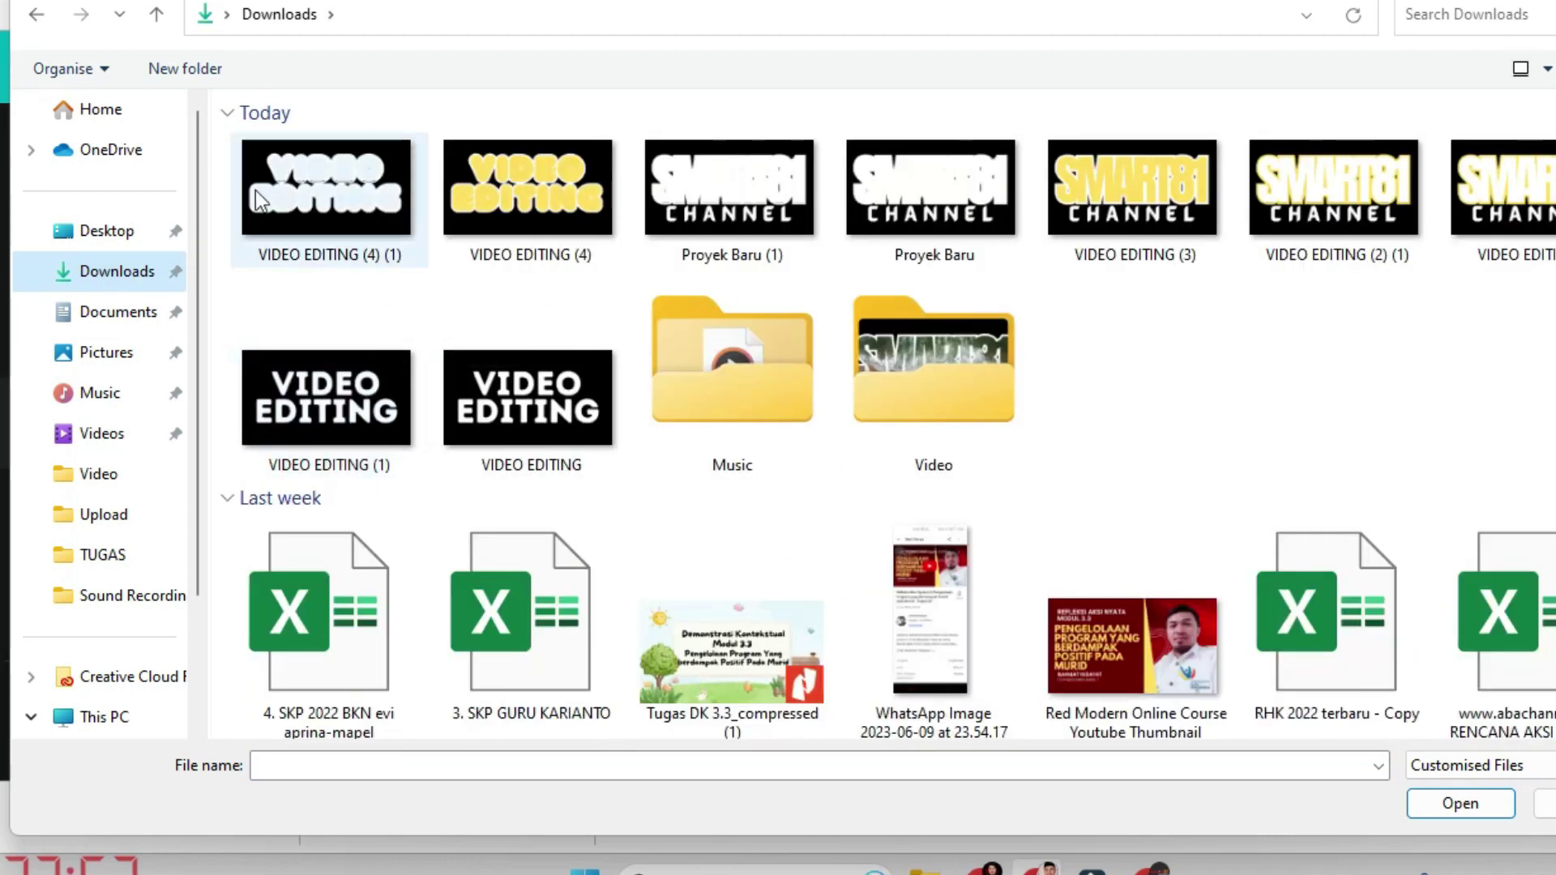
{"action": "left_click", "coordinate": [298, 188]}
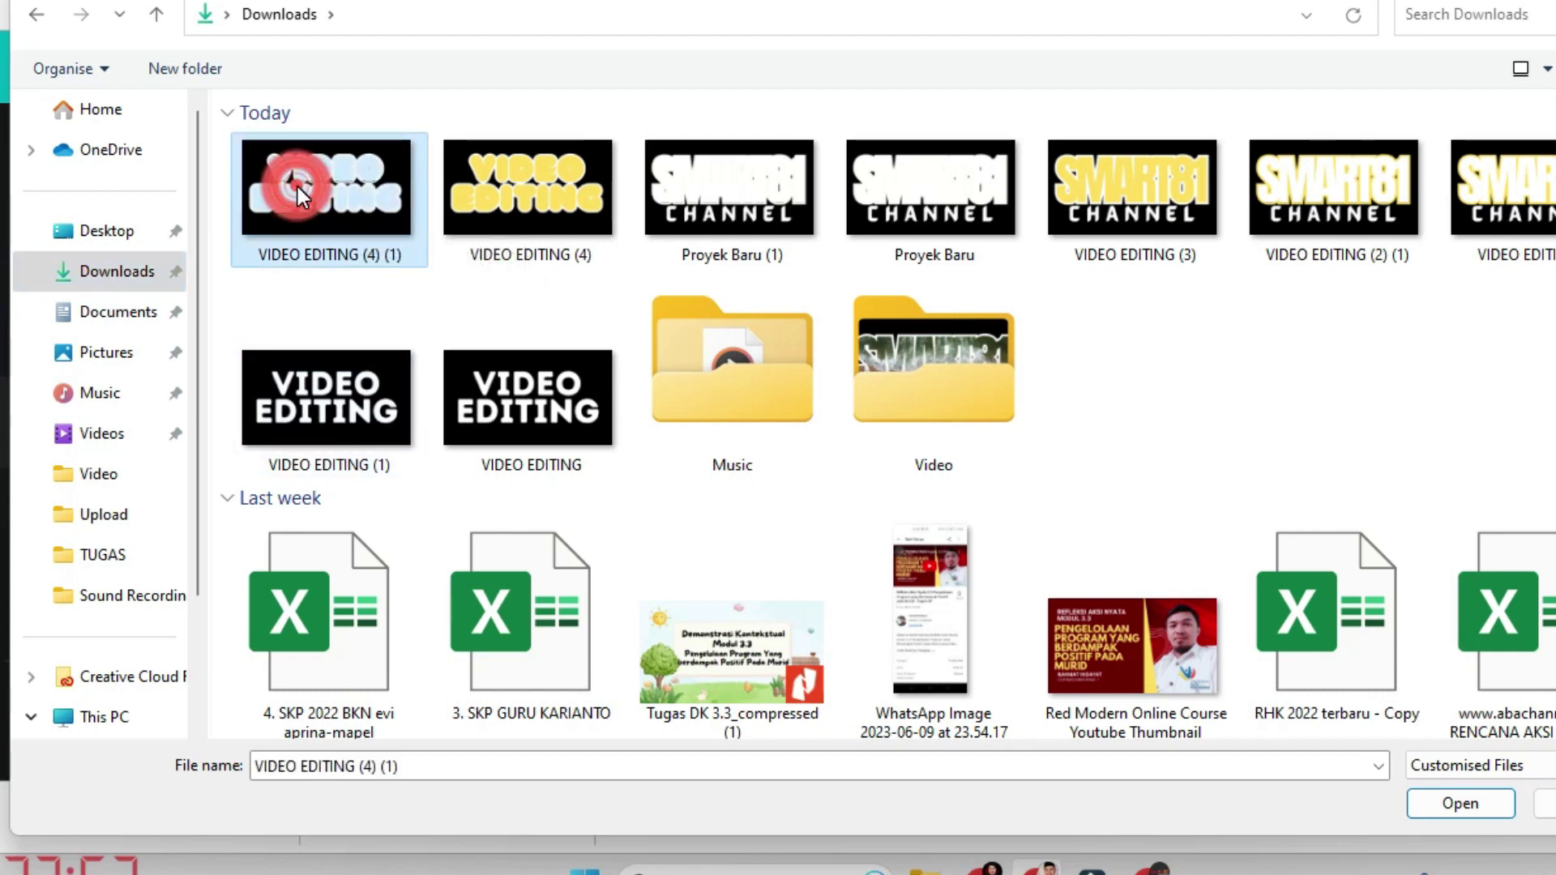
{"action": "left_click", "coordinate": [1495, 808]}
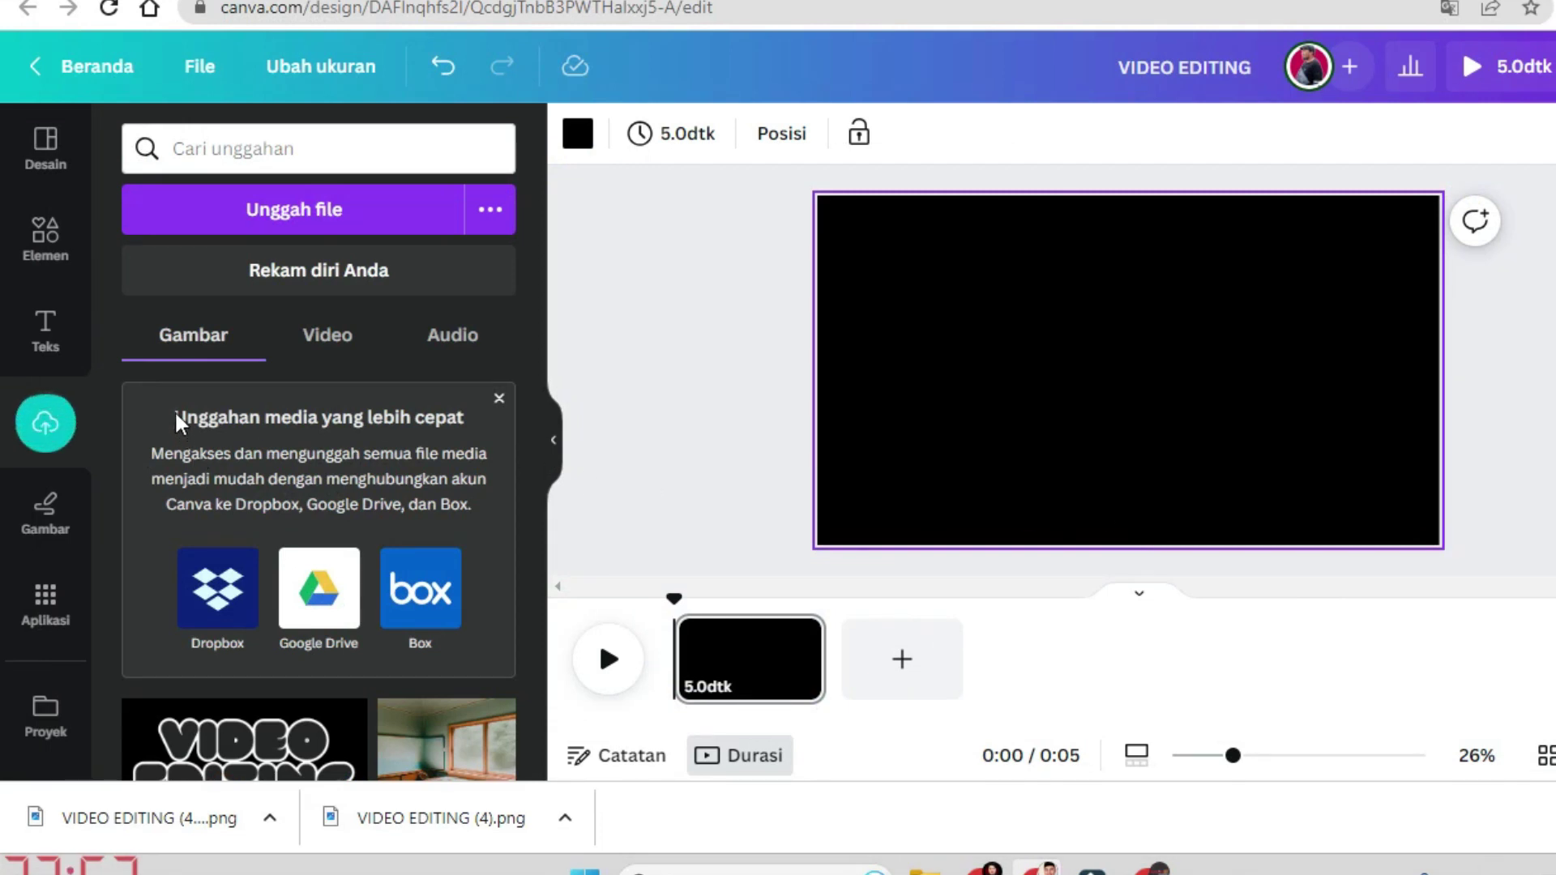
{"action": "left_click", "coordinate": [502, 400]}
{"action": "mouse_move", "coordinate": [445, 449]}
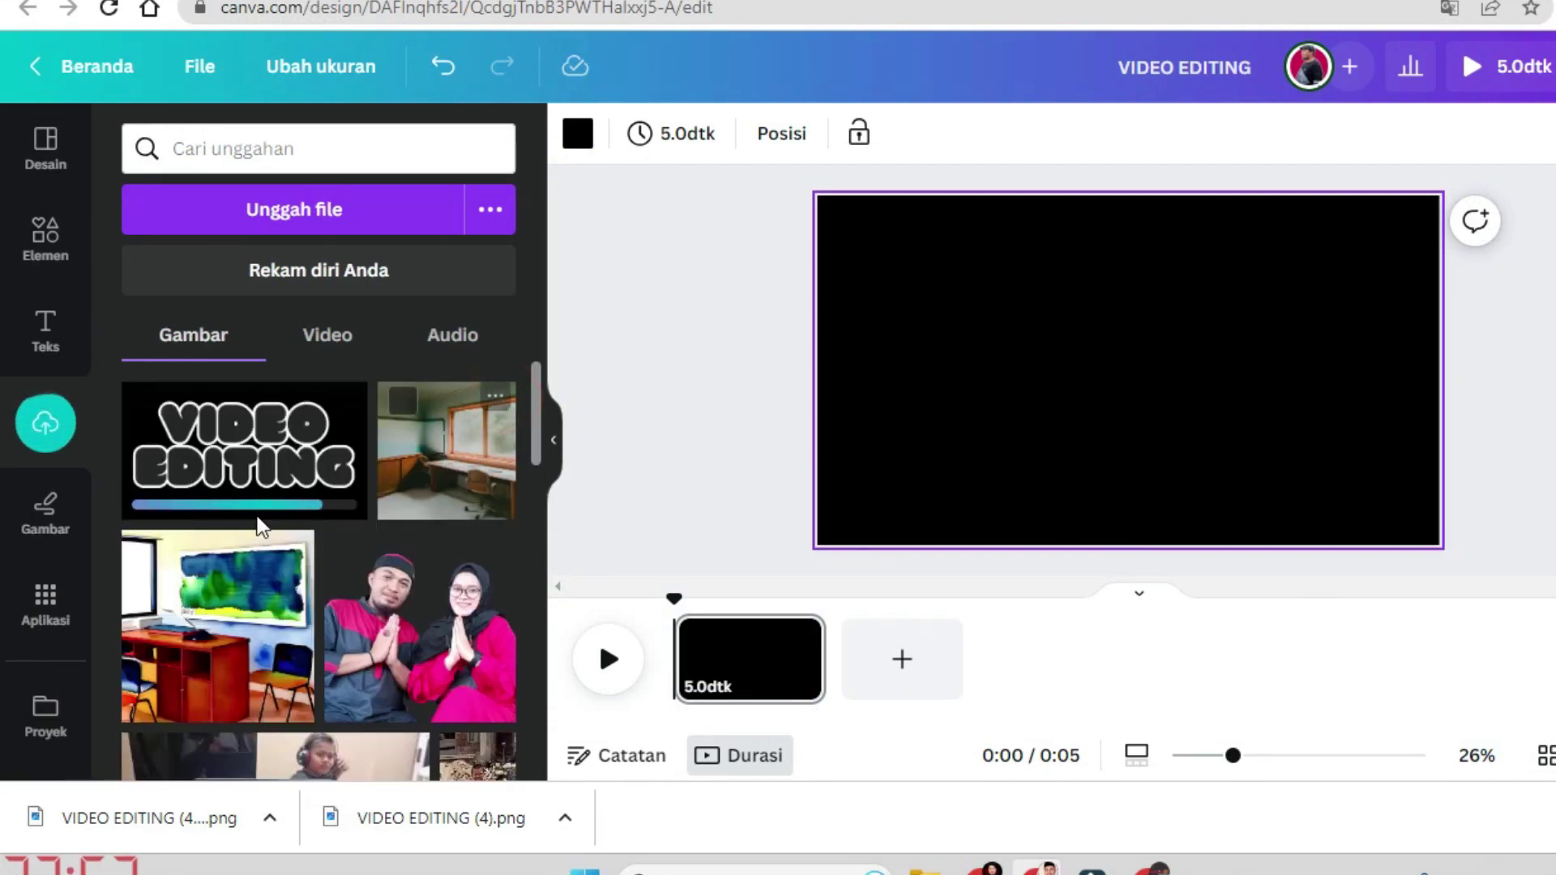
- Place the uploaded title image on the page, move it top-left and enlarge it
{"action": "left_click", "coordinate": [231, 466]}
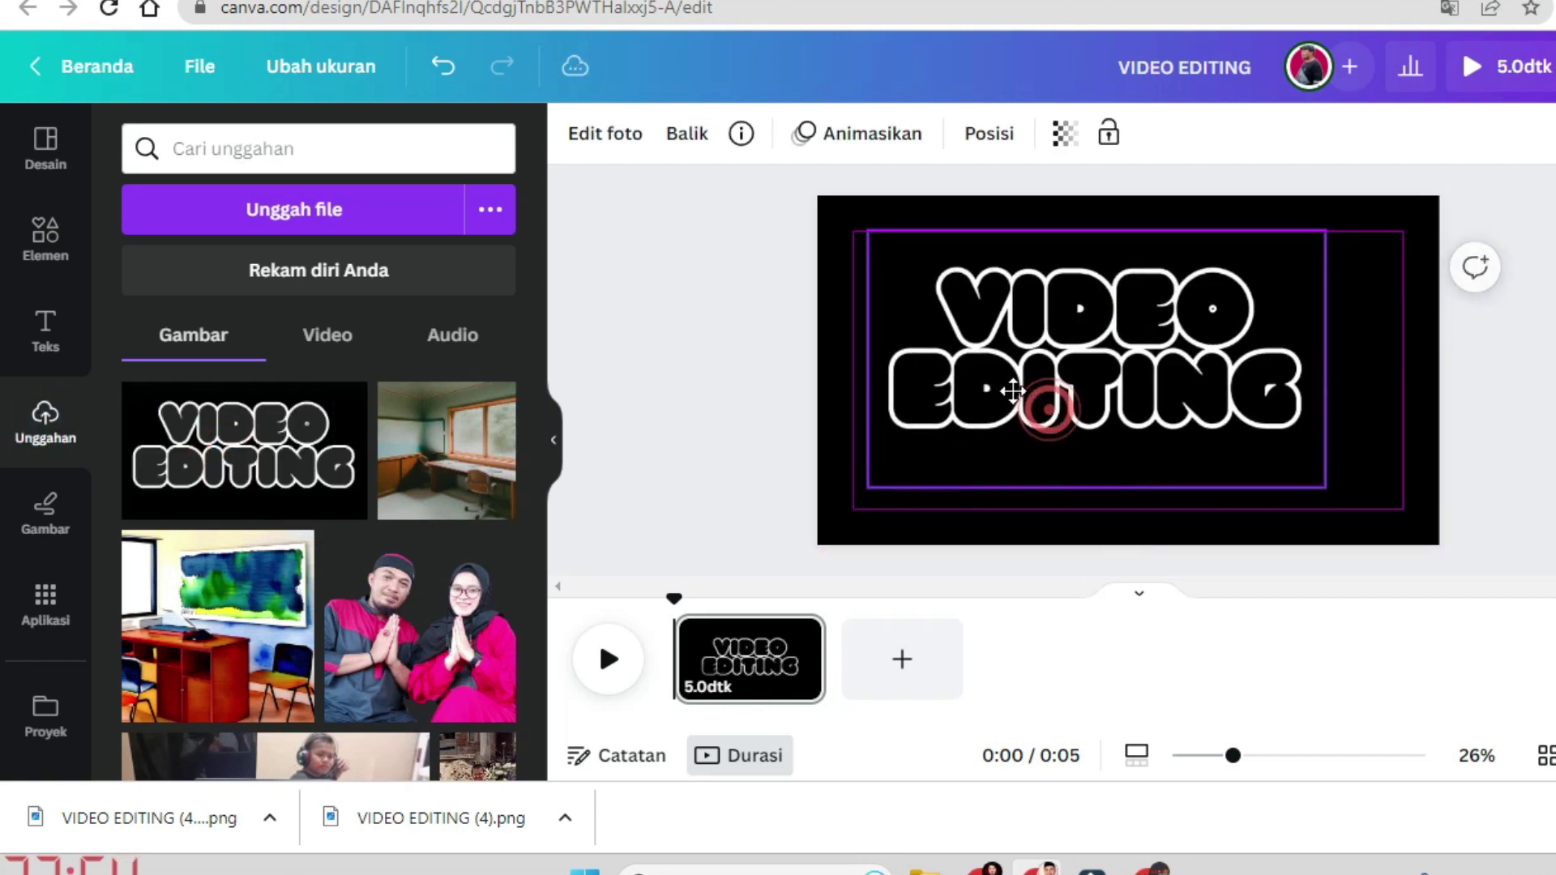
{"action": "left_click_drag", "start_coordinate": [1051, 420], "coordinate": [968, 374]}
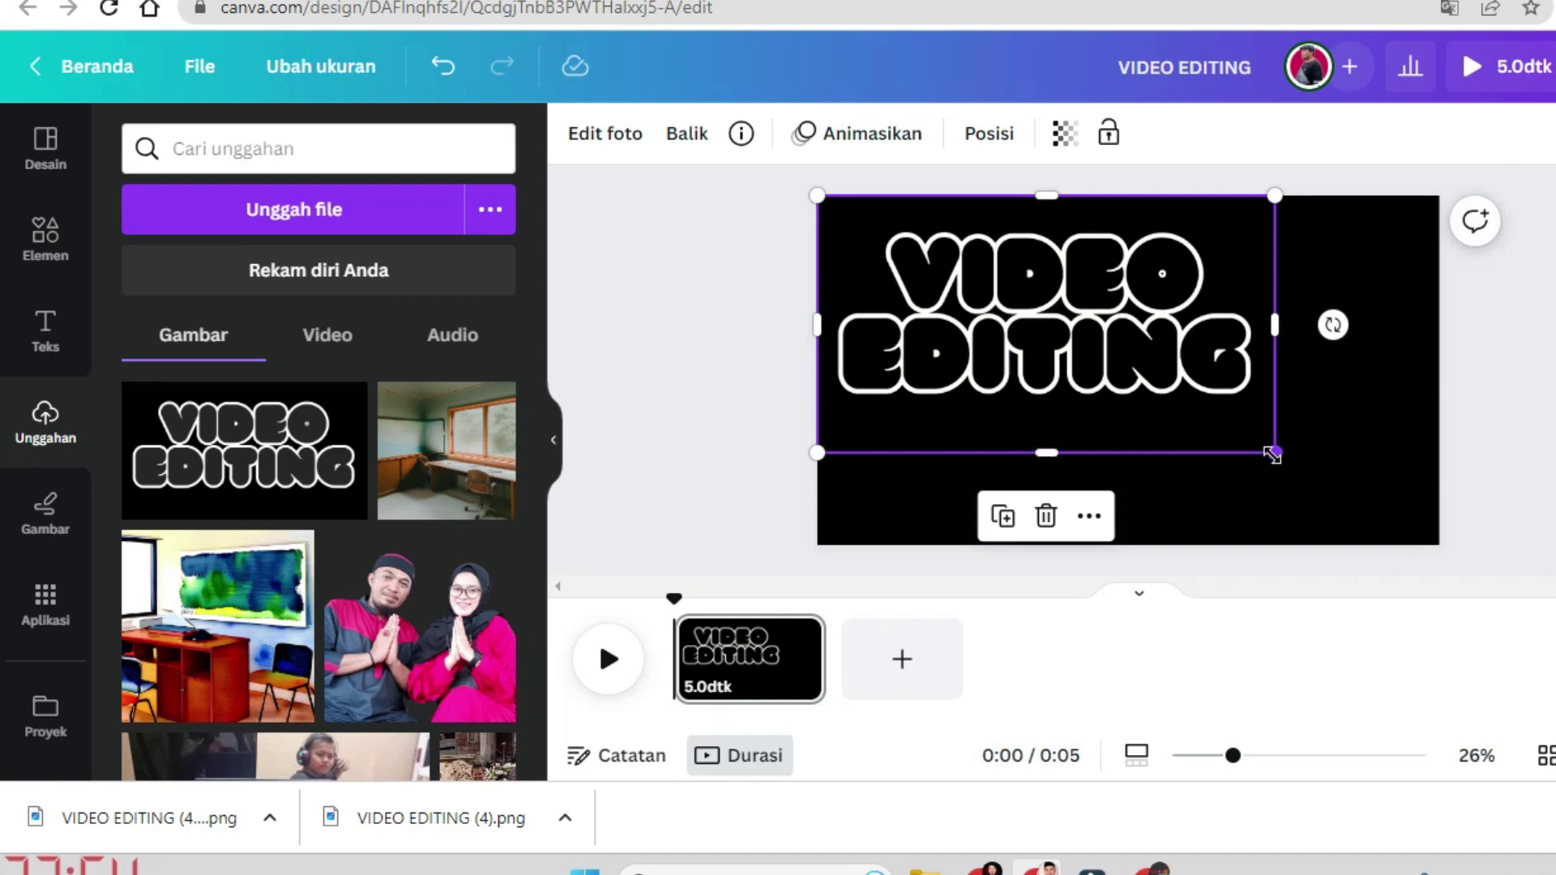
{"action": "left_click_drag", "start_coordinate": [1272, 455], "coordinate": [1327, 484]}
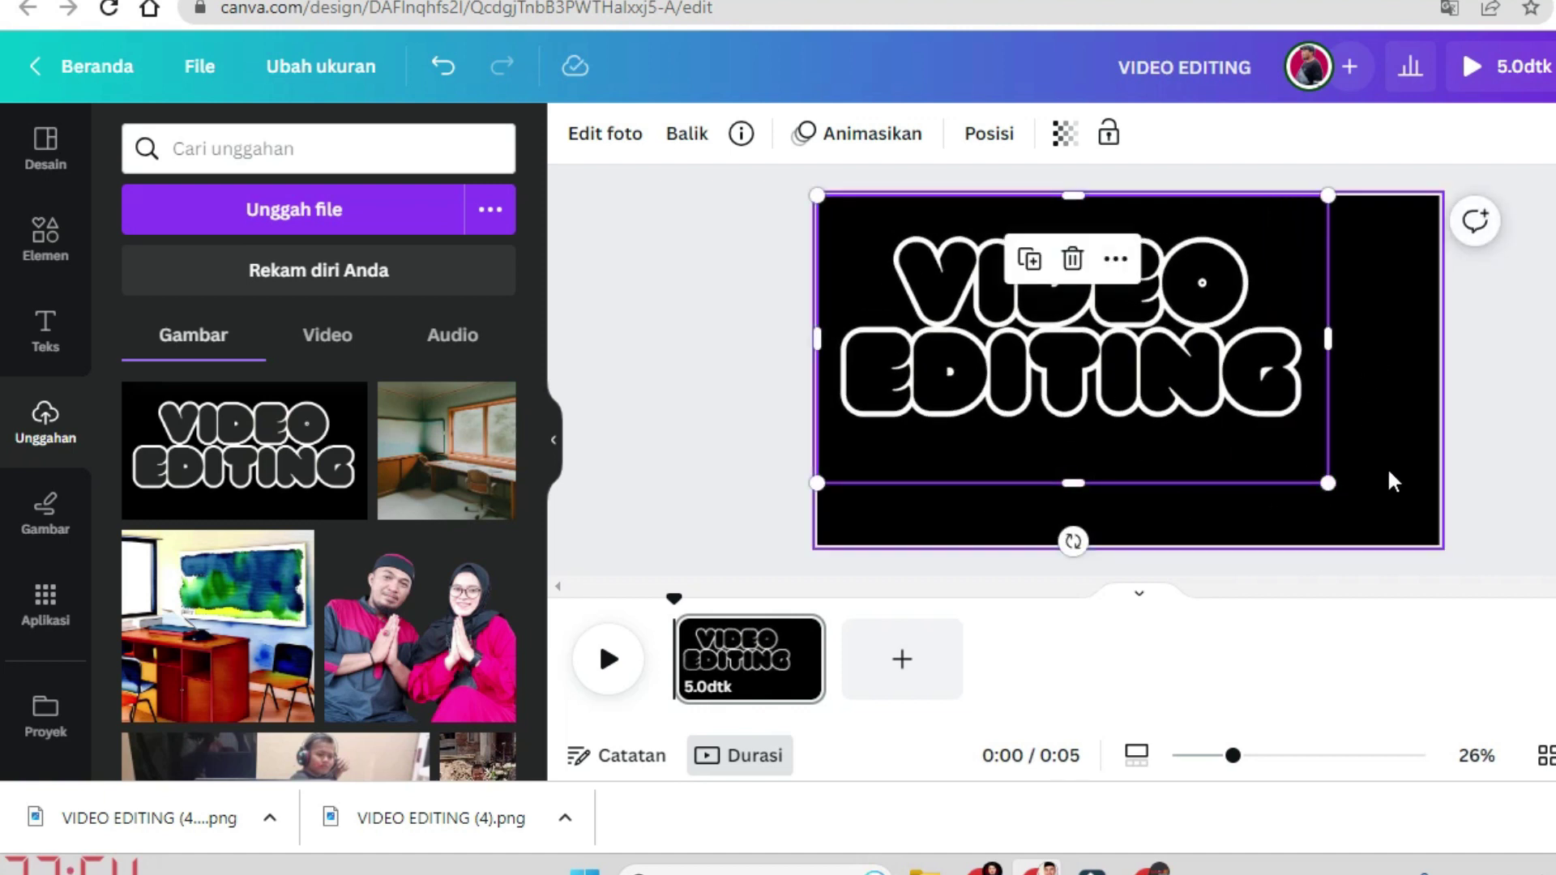
- Search Elements for 'city' and browse the Video results
{"action": "left_click", "coordinate": [47, 251]}
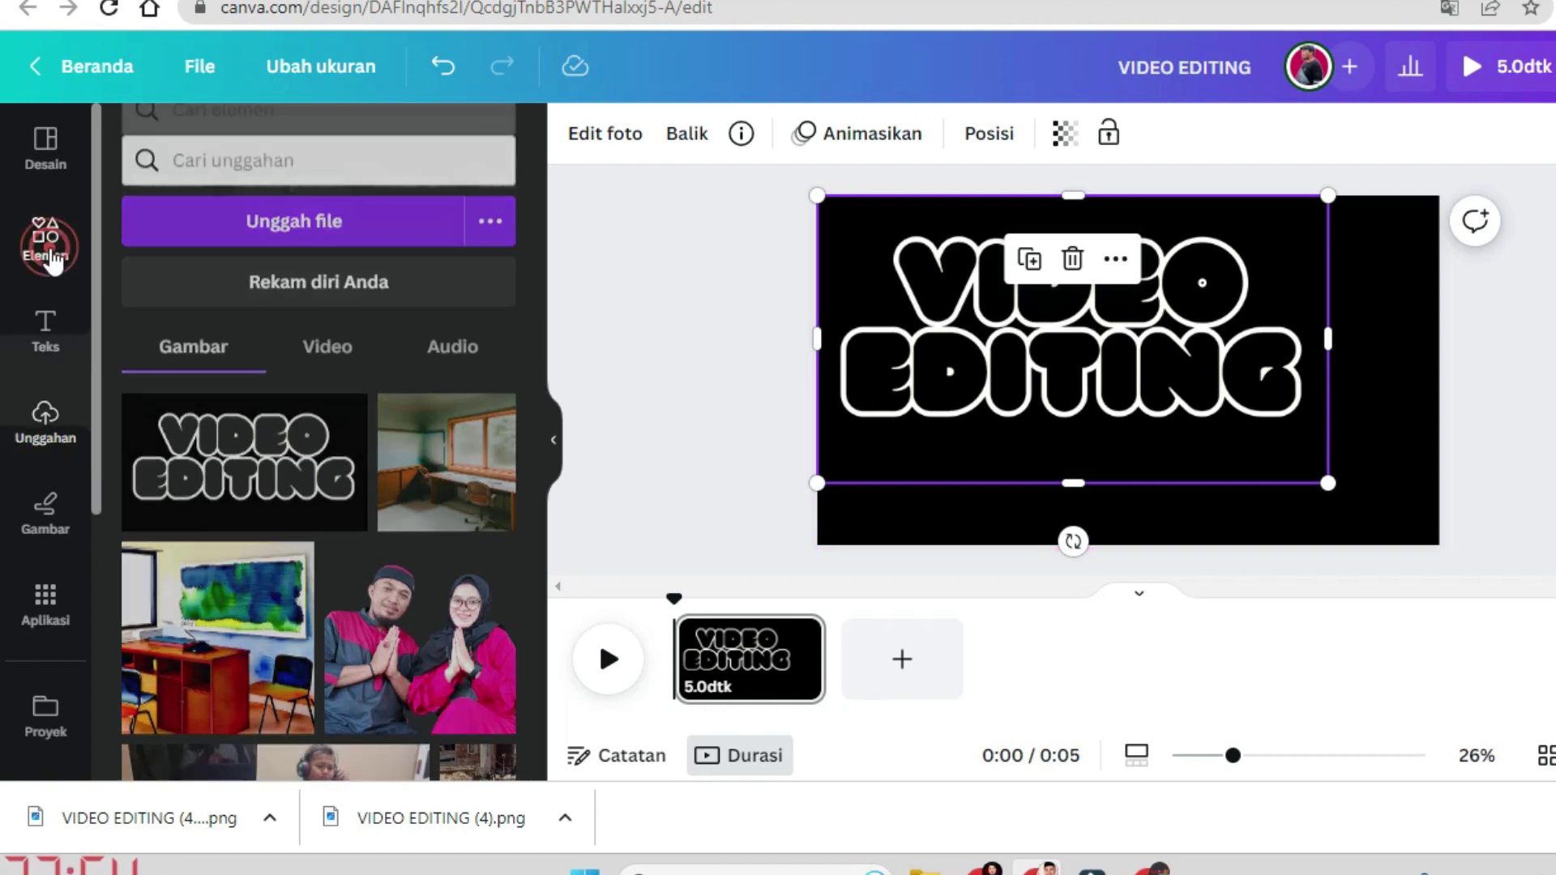
{"action": "left_click", "coordinate": [357, 148]}
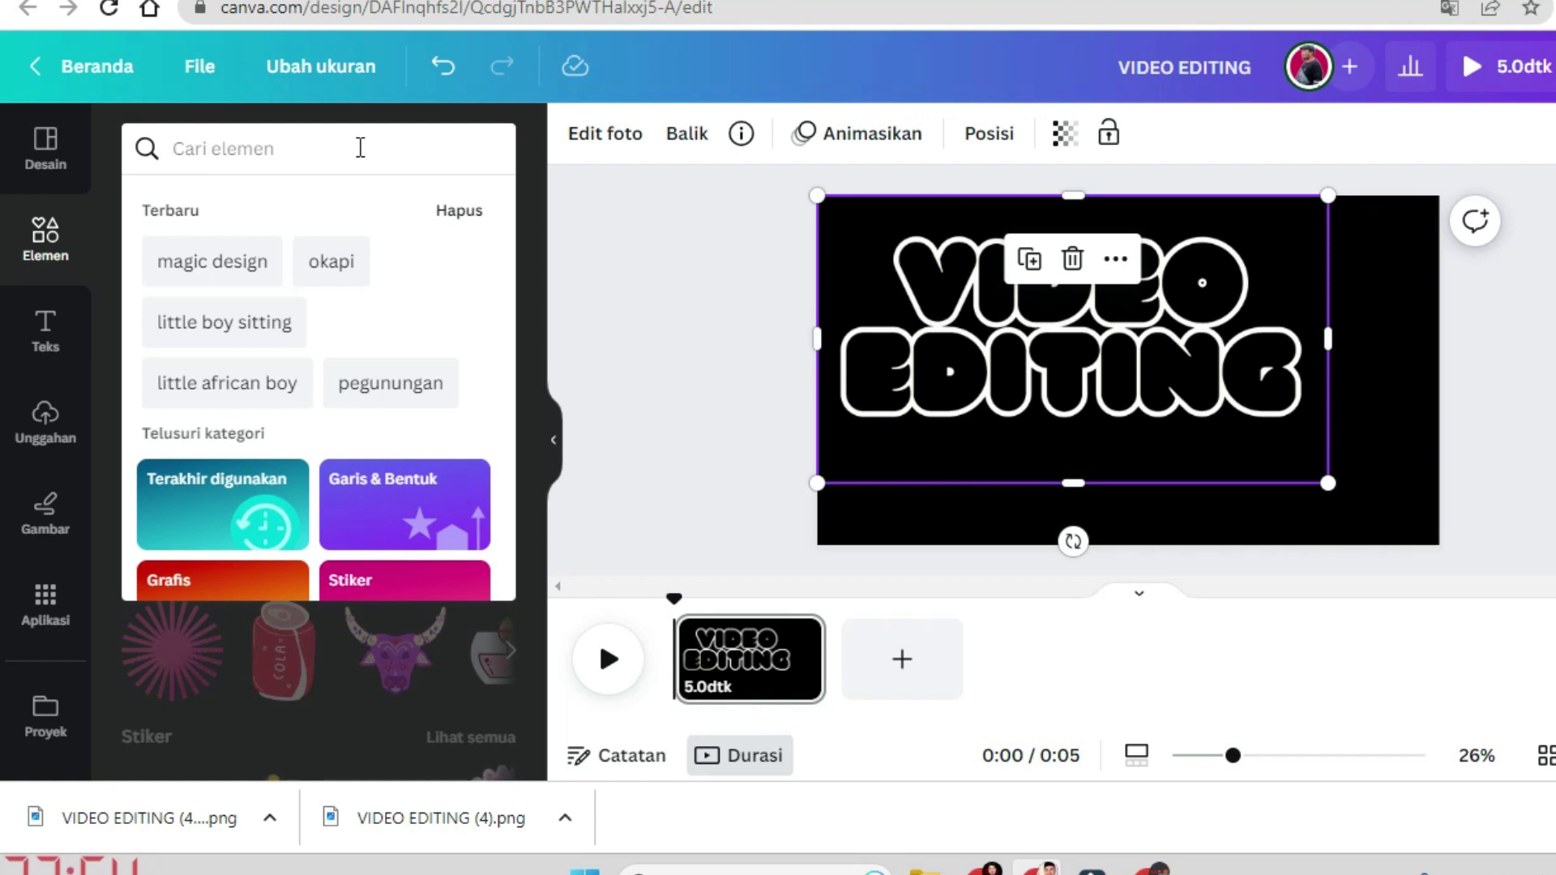
{"action": "type", "text": "city"}
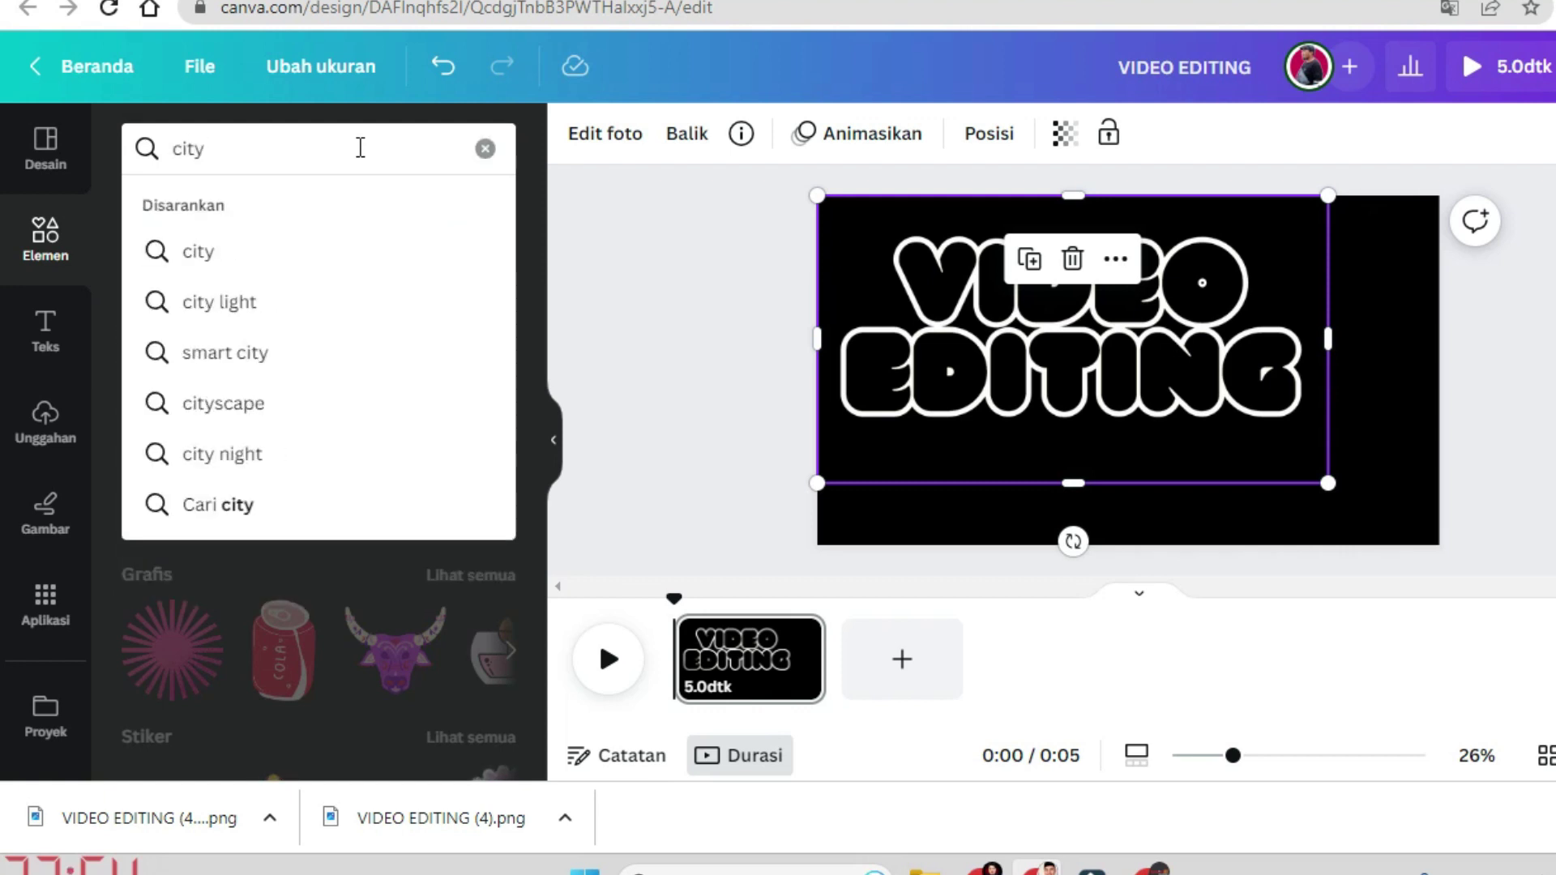
{"action": "key", "text": "Return"}
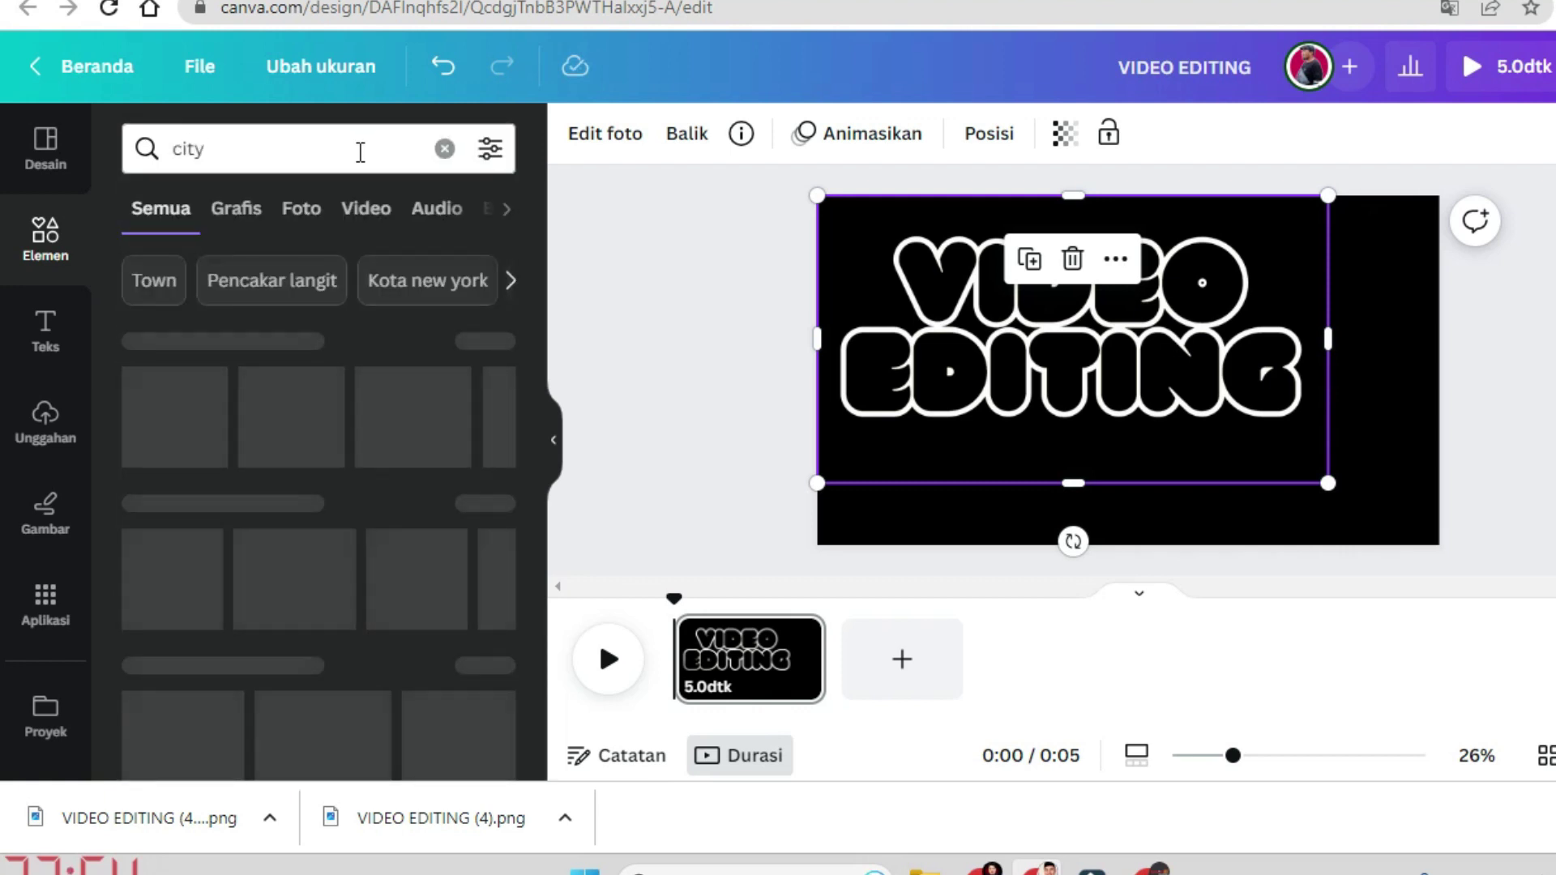
{"action": "left_click", "coordinate": [371, 211]}
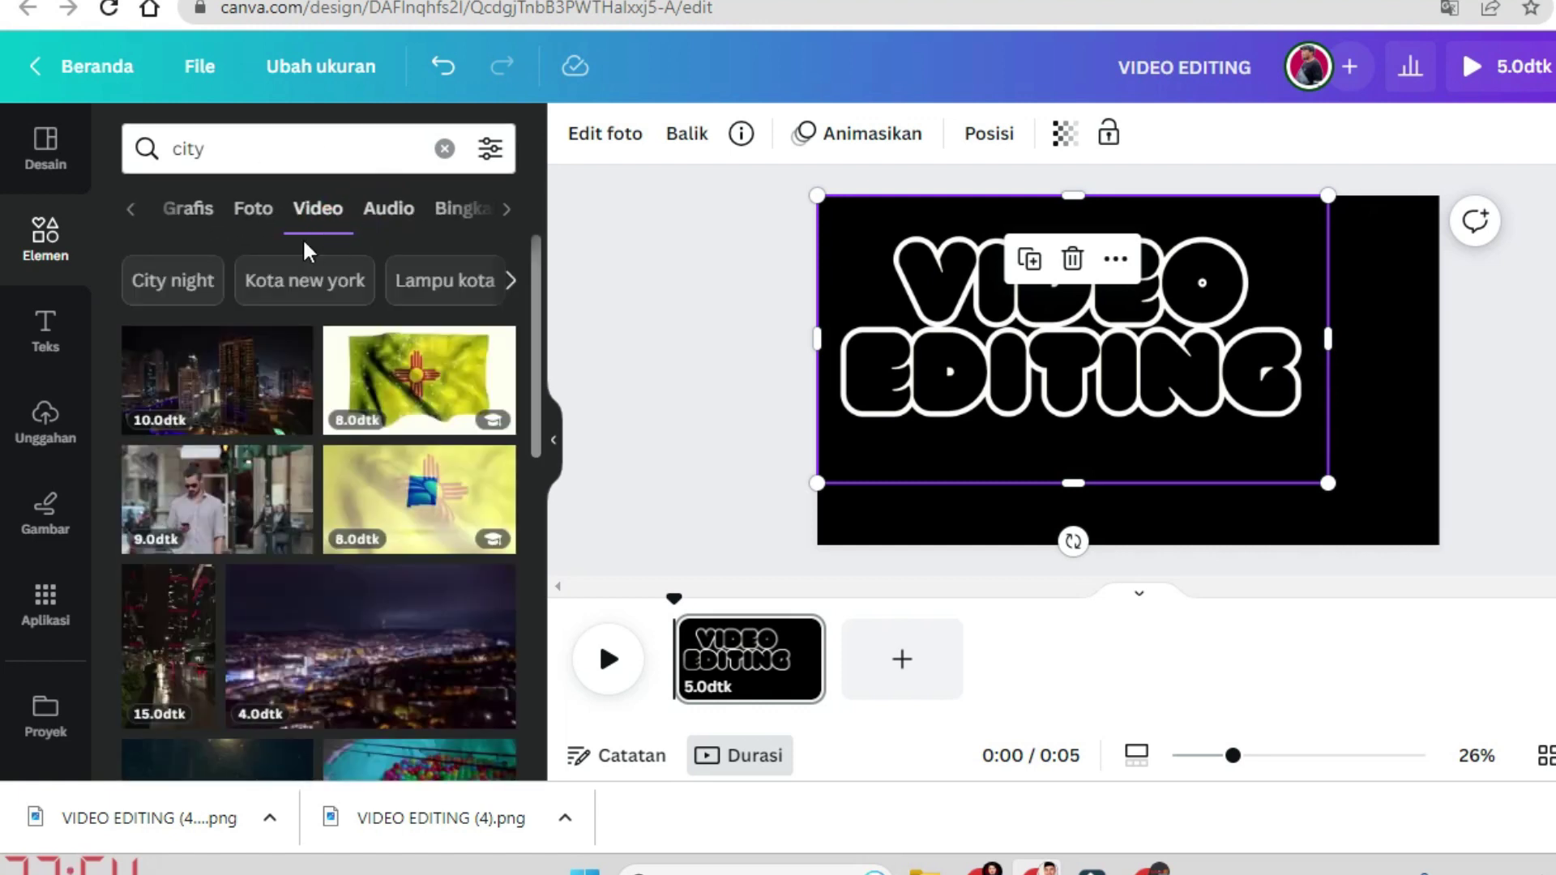
{"action": "scroll", "coordinate": [372, 498], "scroll_direction": "down", "scroll_amount": 3}
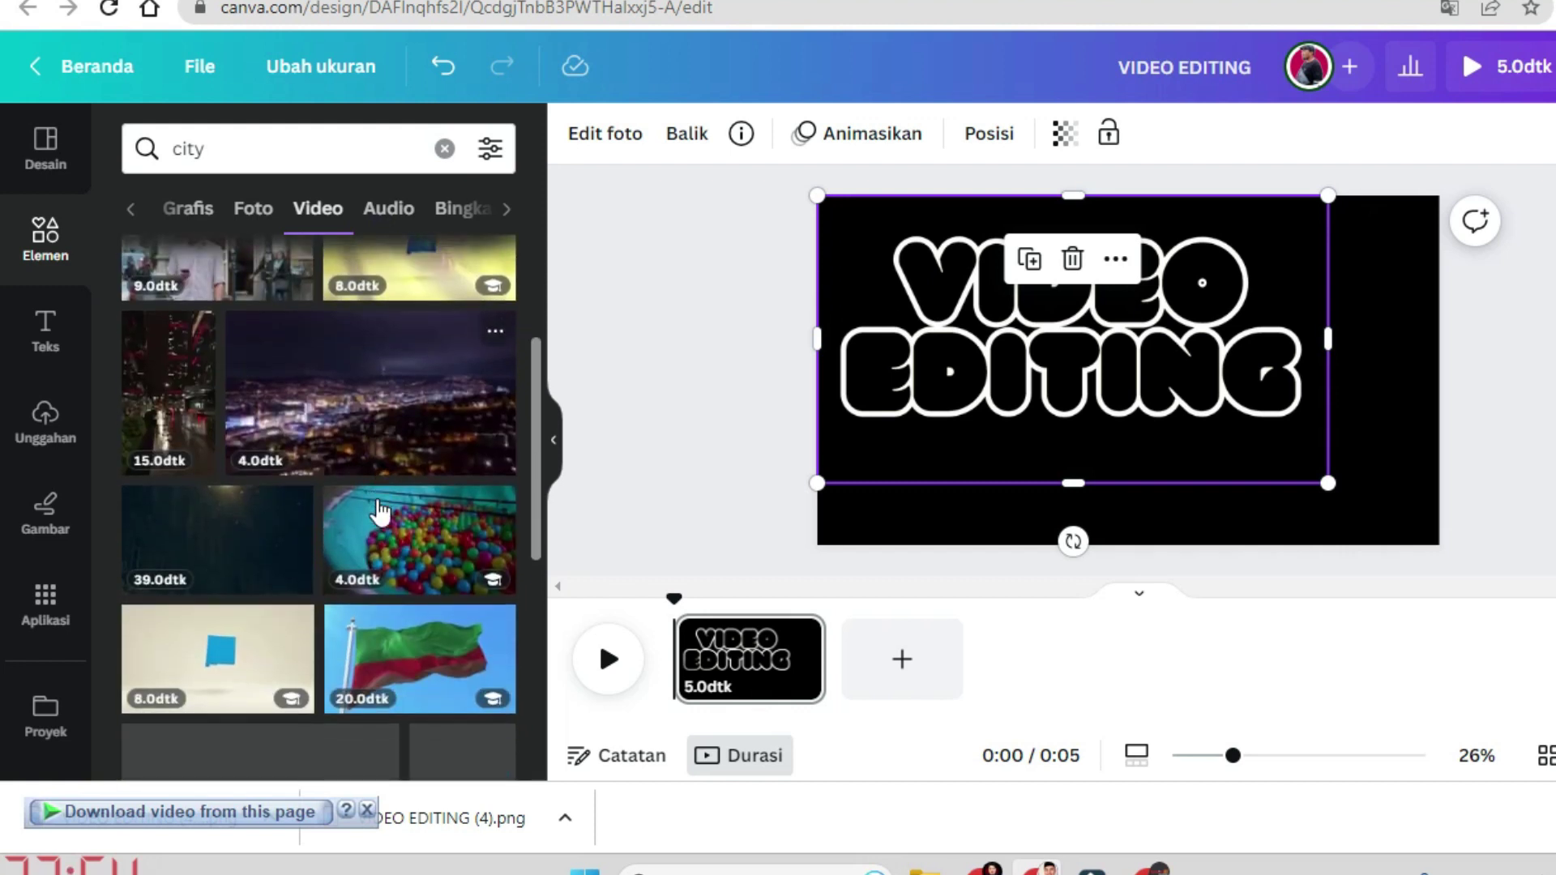
{"action": "scroll", "coordinate": [406, 417], "scroll_direction": "down", "scroll_amount": 2}
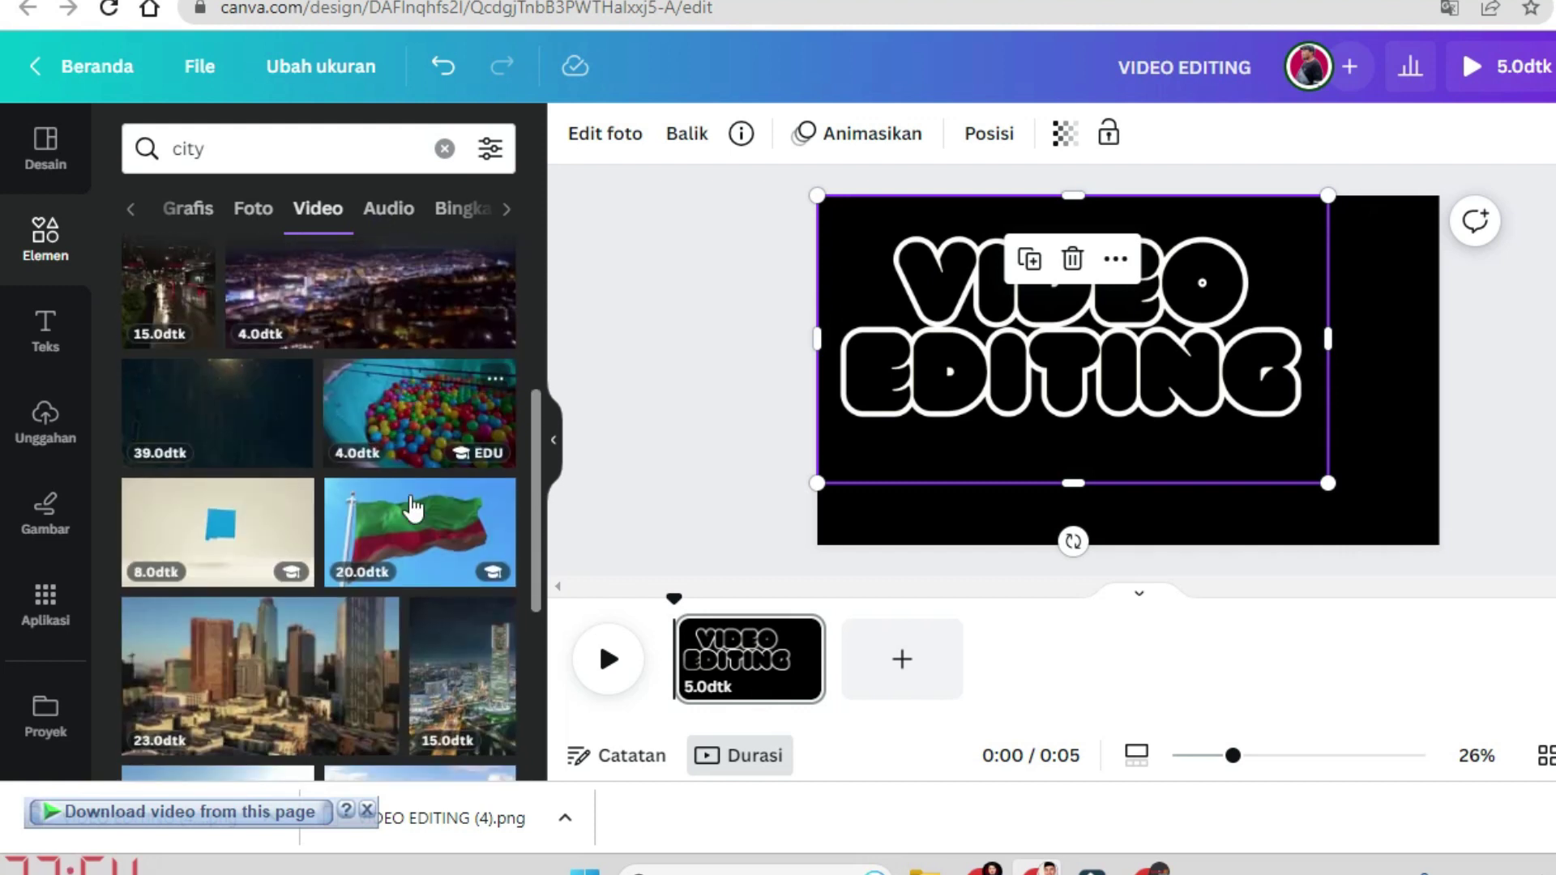
{"action": "scroll", "coordinate": [406, 486], "scroll_direction": "down", "scroll_amount": 2}
{"action": "scroll", "coordinate": [310, 443], "scroll_direction": "down", "scroll_amount": 1}
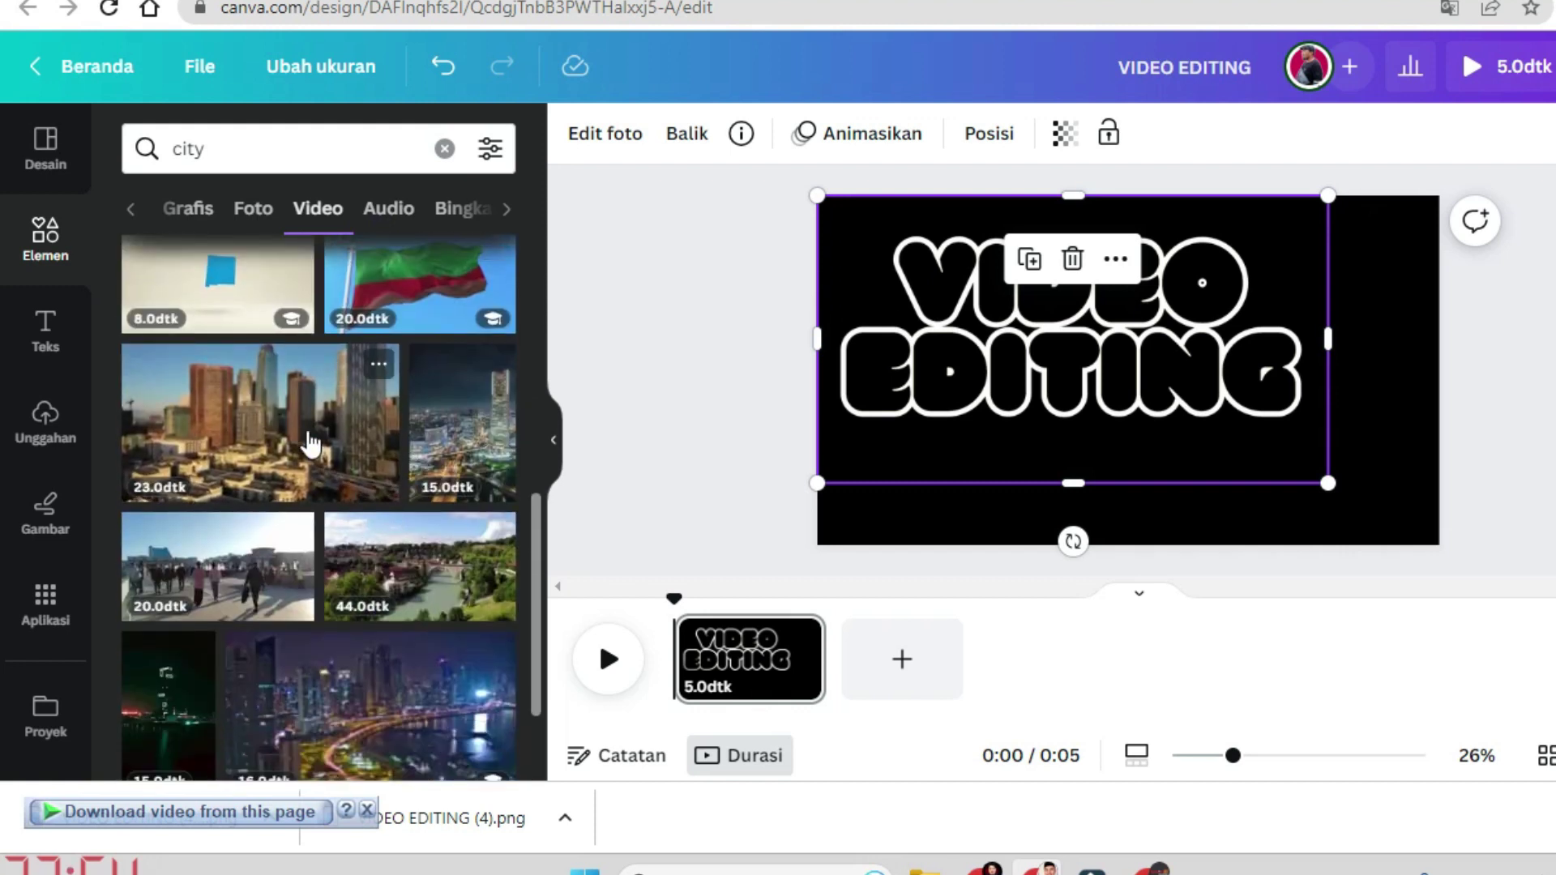
{"action": "mouse_move", "coordinate": [420, 566]}
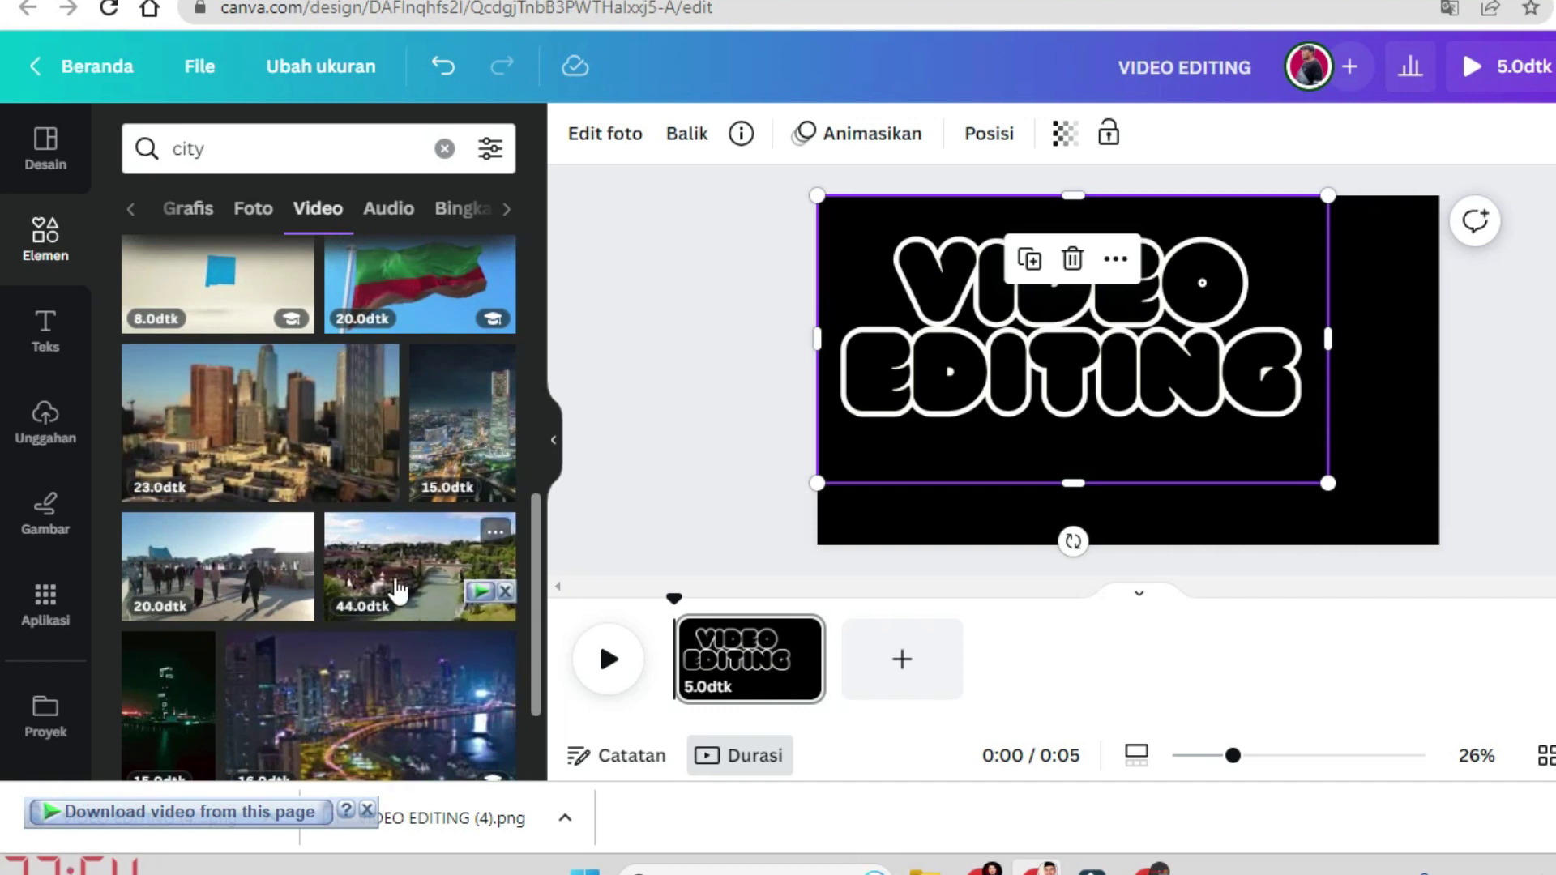
- Add the 44-second aerial river-town clip and set it as the page background
{"action": "left_click", "coordinate": [396, 574]}
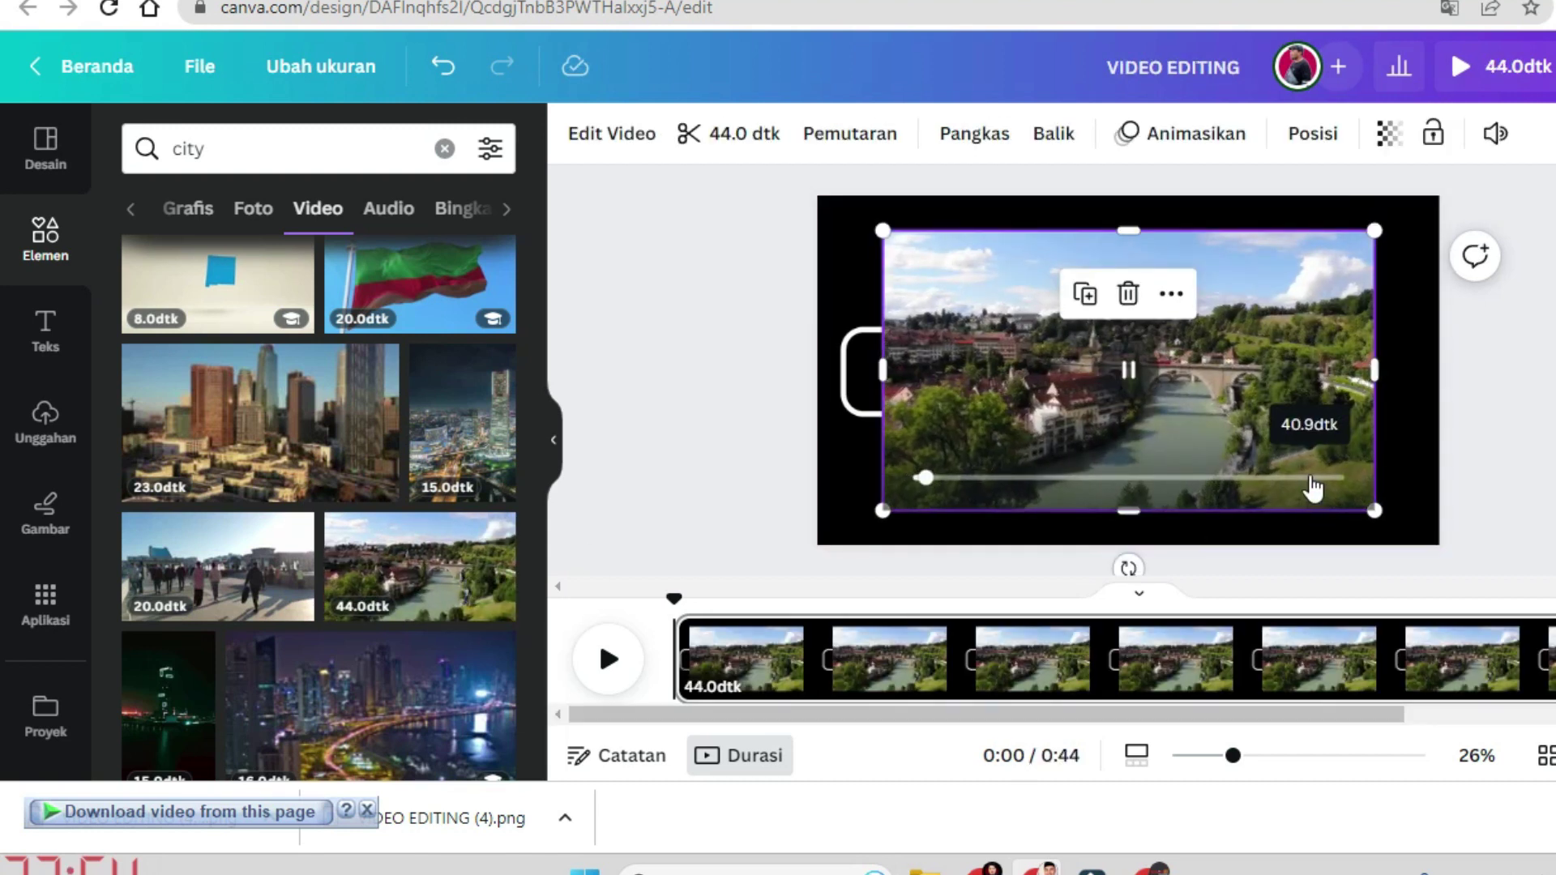
{"action": "left_click_drag", "start_coordinate": [1267, 386], "coordinate": [1236, 377]}
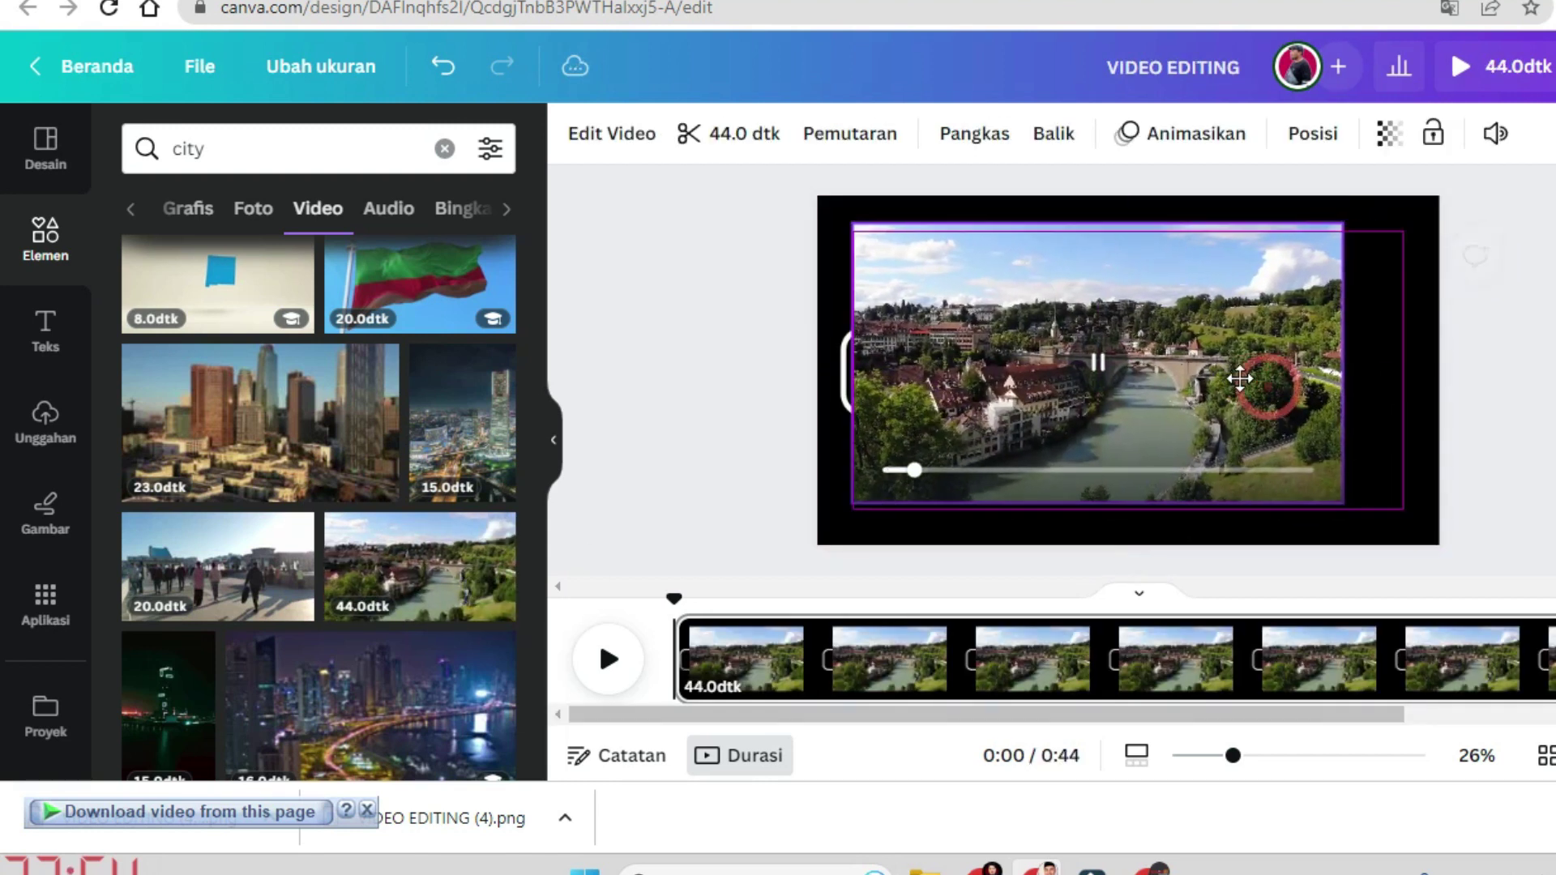
{"action": "right_click", "coordinate": [1237, 300]}
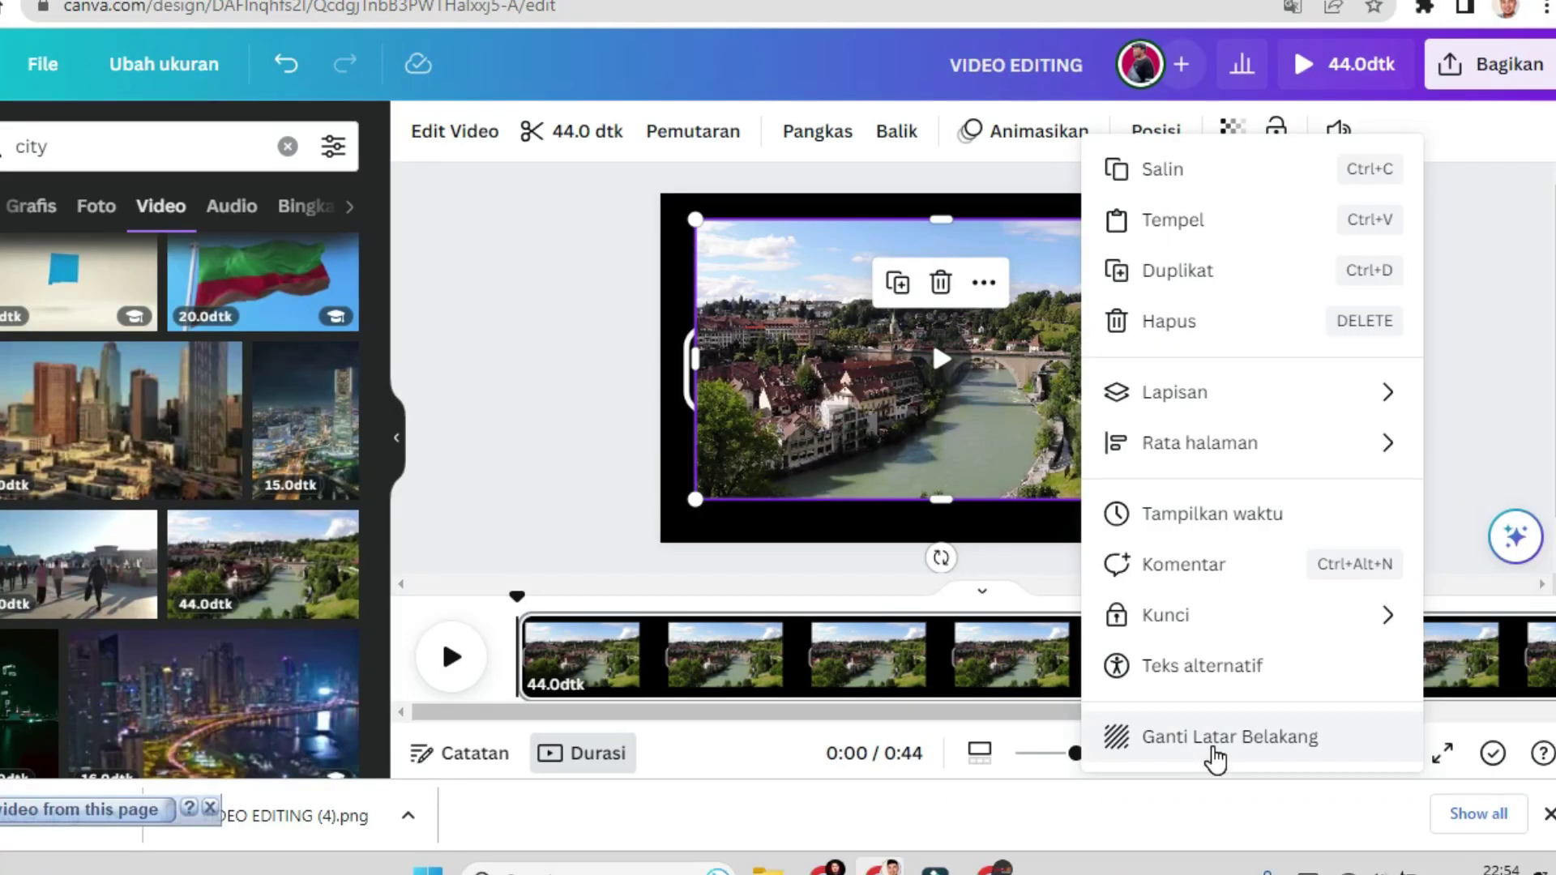
{"action": "left_click", "coordinate": [1215, 737]}
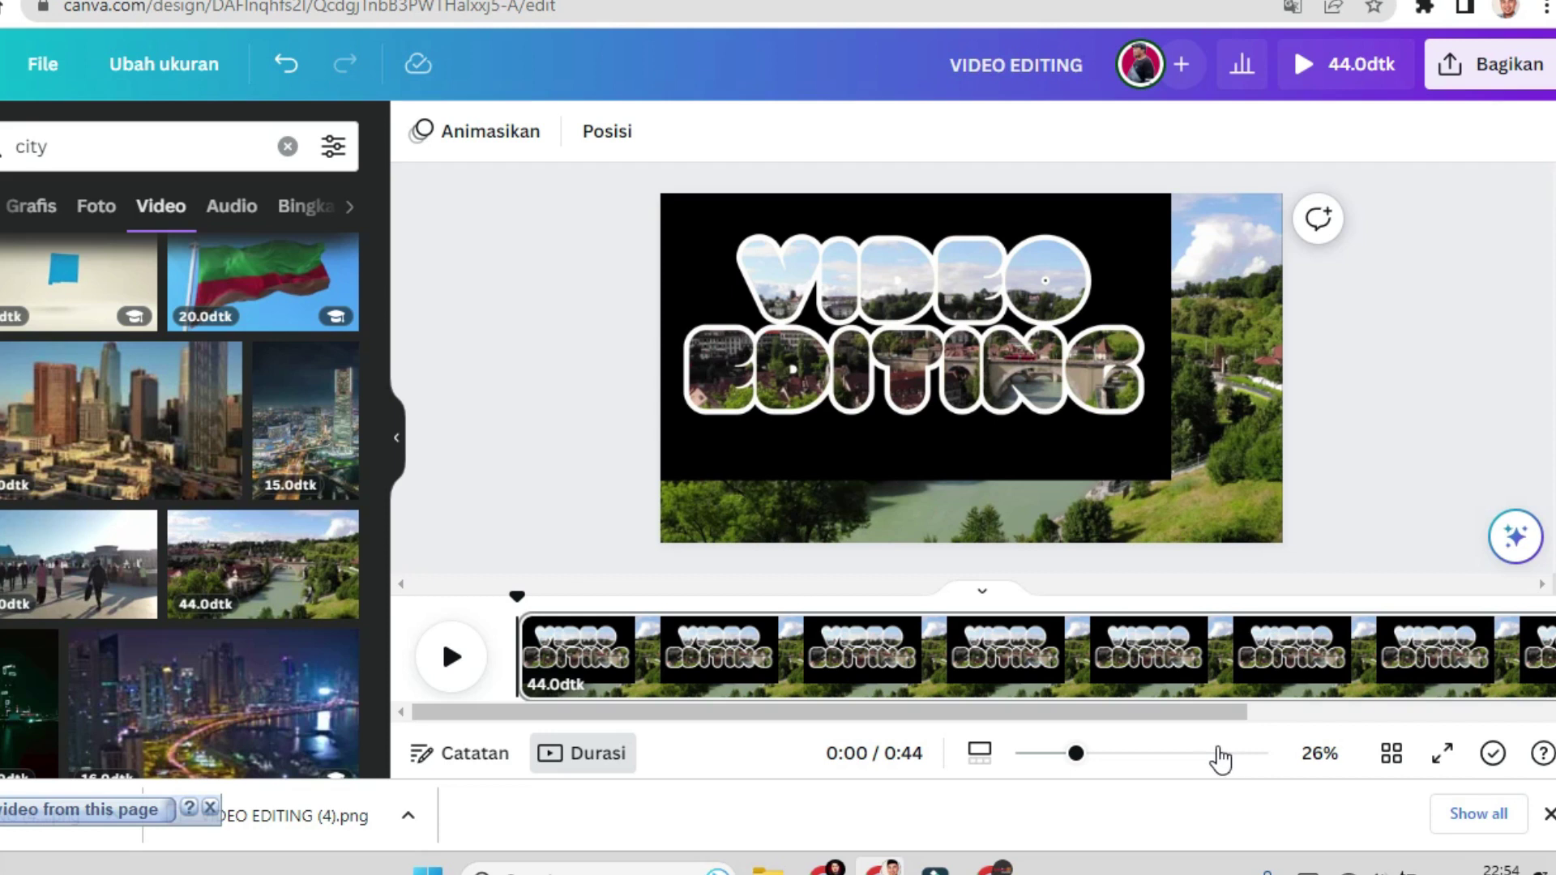
- Stretch the VIDEO EDITING image to fill the page so video shows only through letters
{"action": "left_click", "coordinate": [1005, 473]}
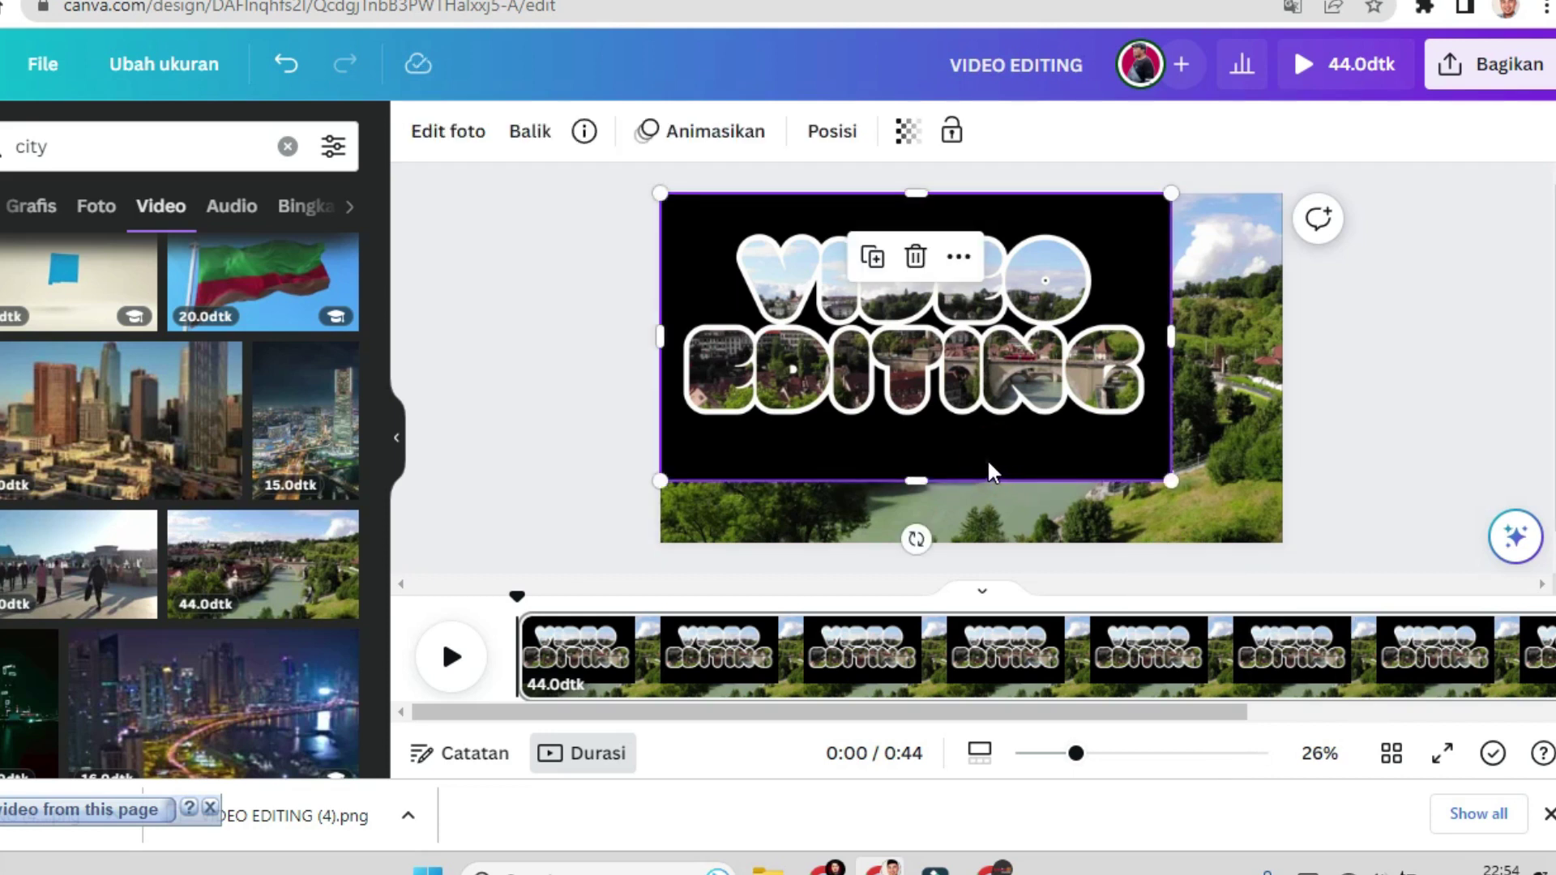
{"action": "left_click_drag", "start_coordinate": [990, 472], "coordinate": [990, 468]}
{"action": "left_click_drag", "start_coordinate": [1171, 484], "coordinate": [1298, 527]}
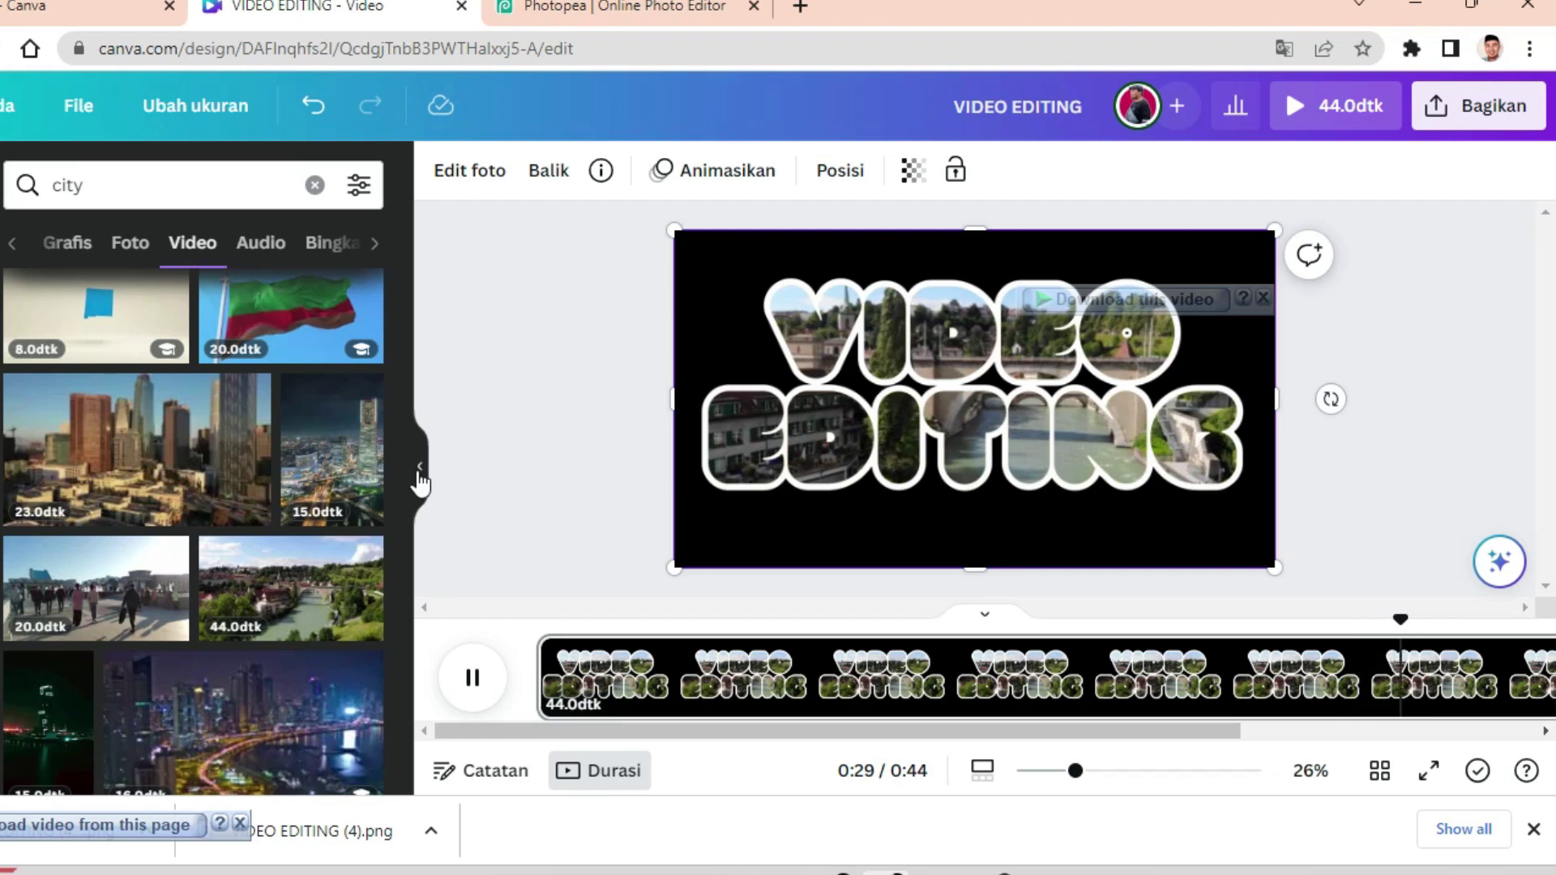
- Collapse the left element panel to widen the design and timeline
{"action": "left_click", "coordinate": [415, 470]}
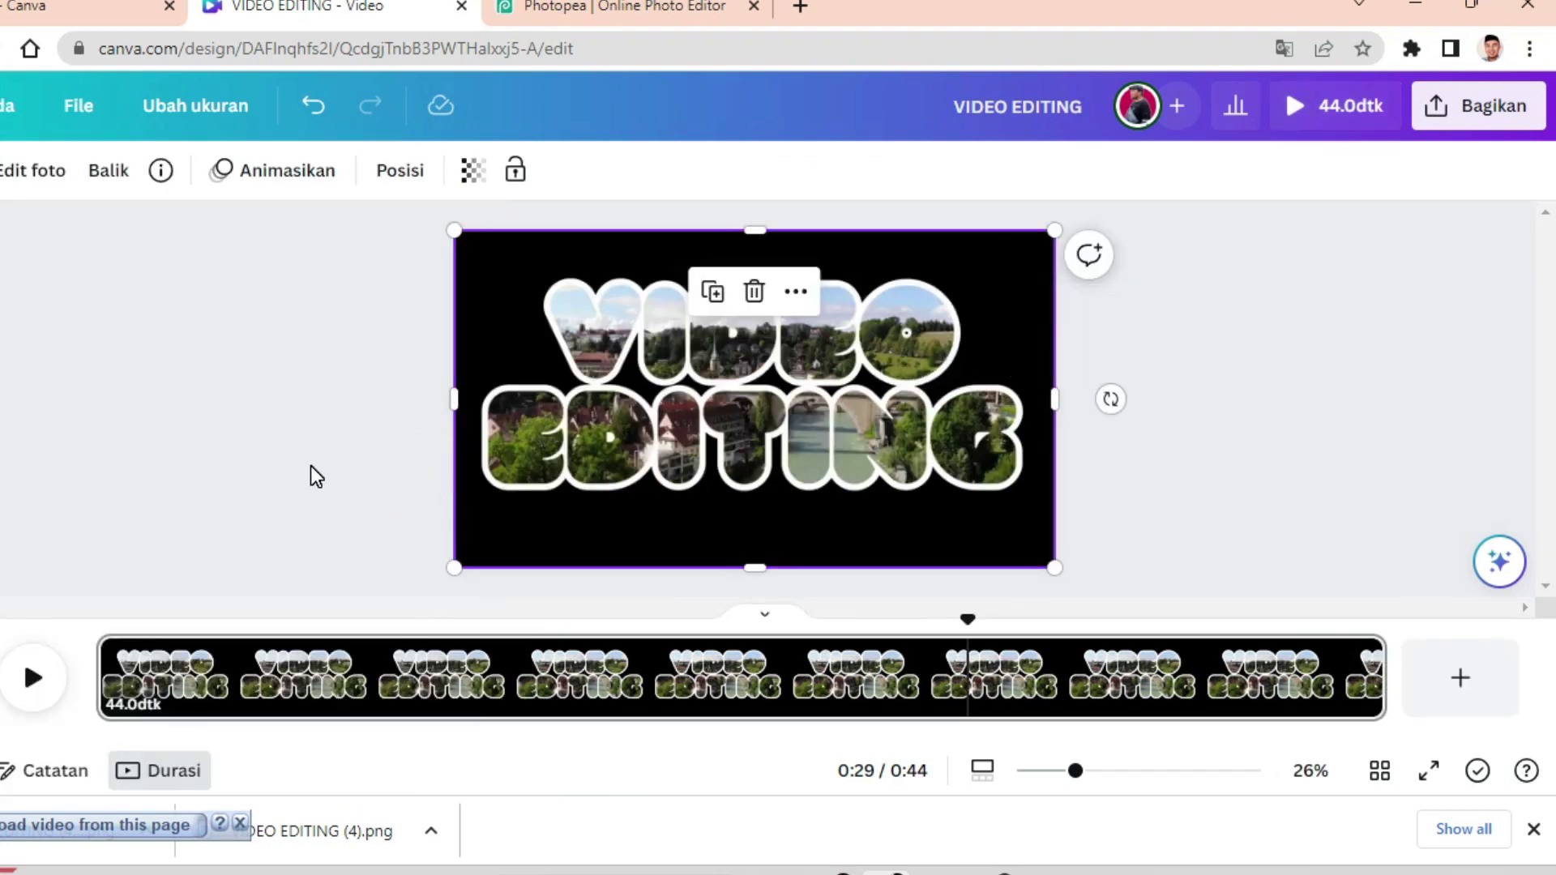